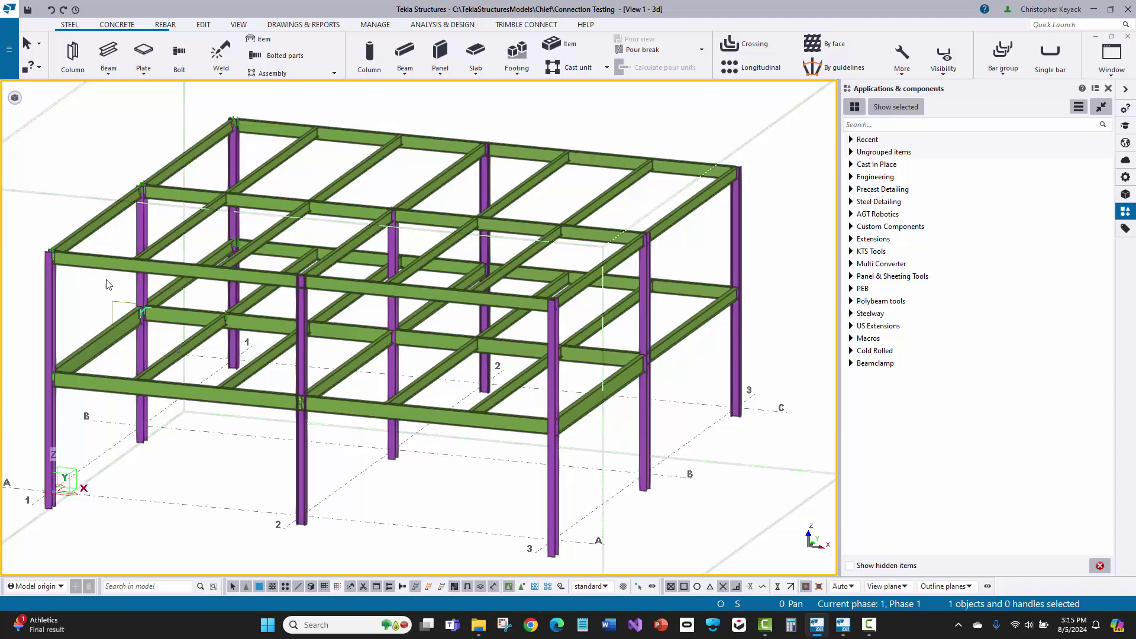
# Delete the left beam's shear plate connection and search the components for 146
pyautogui.scroll(10, 124, 311)
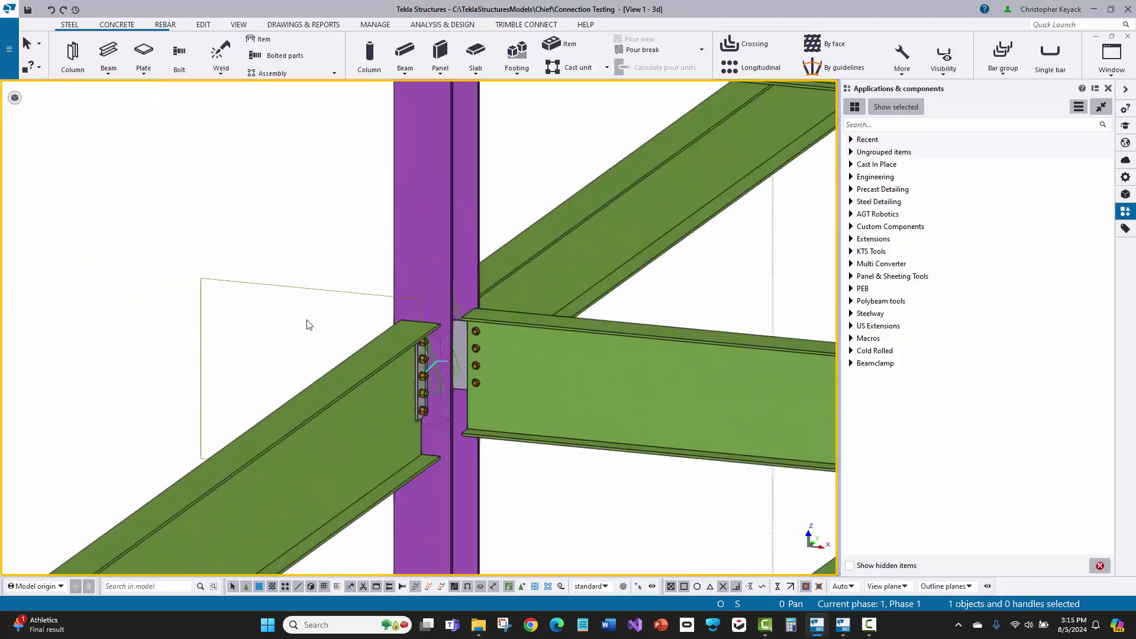
pyautogui.scroll(5, 313, 326)
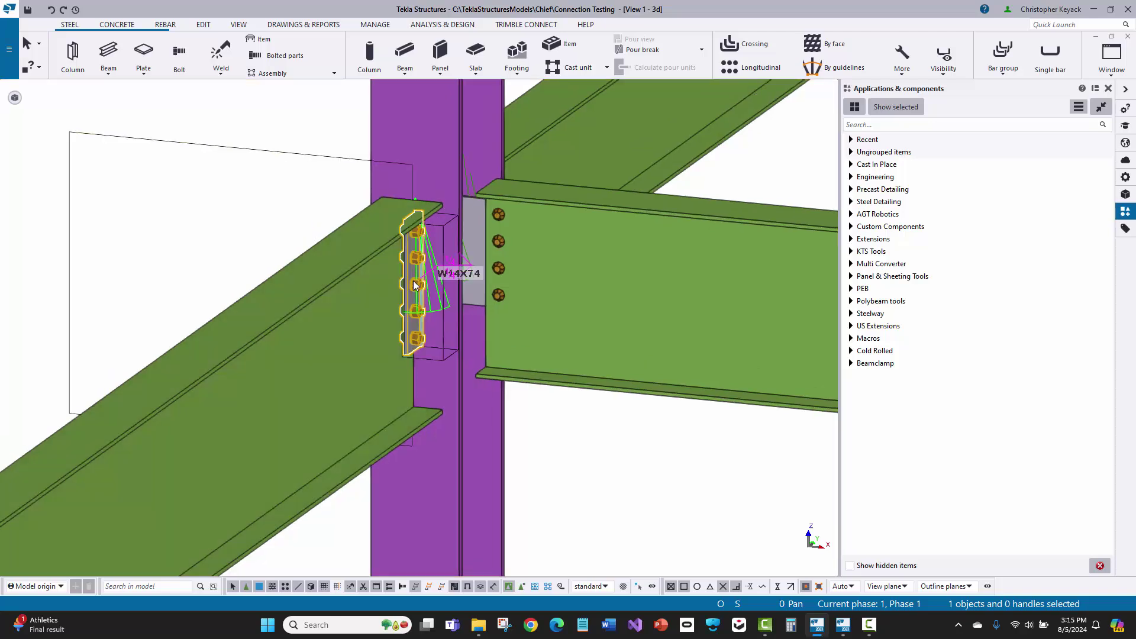
pyautogui.press('Delete')
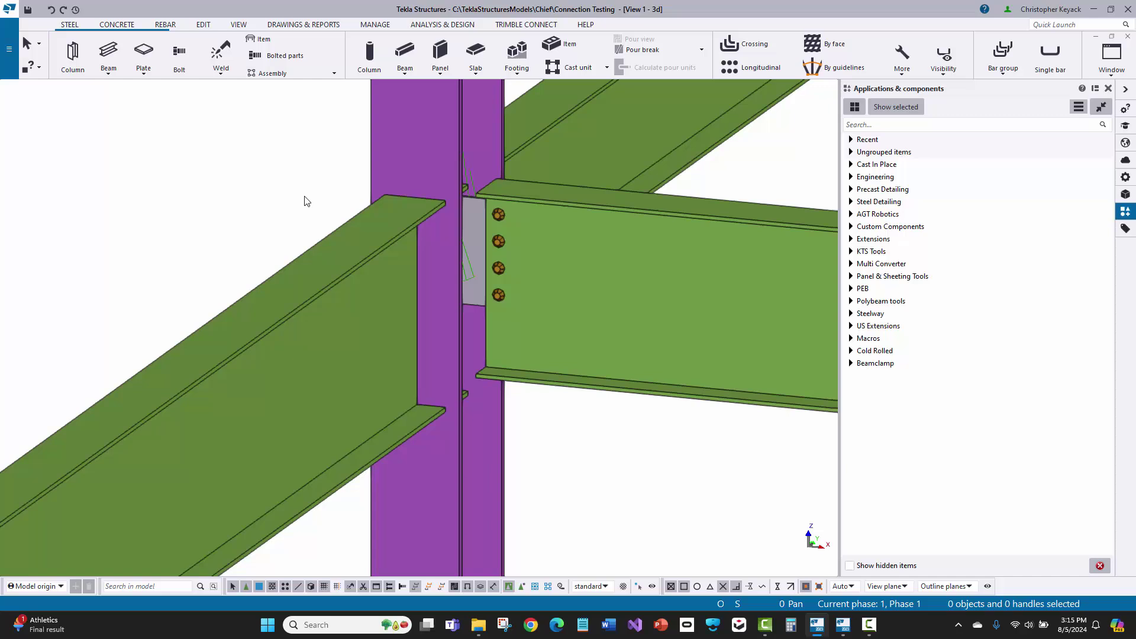
pyautogui.click(869, 124)
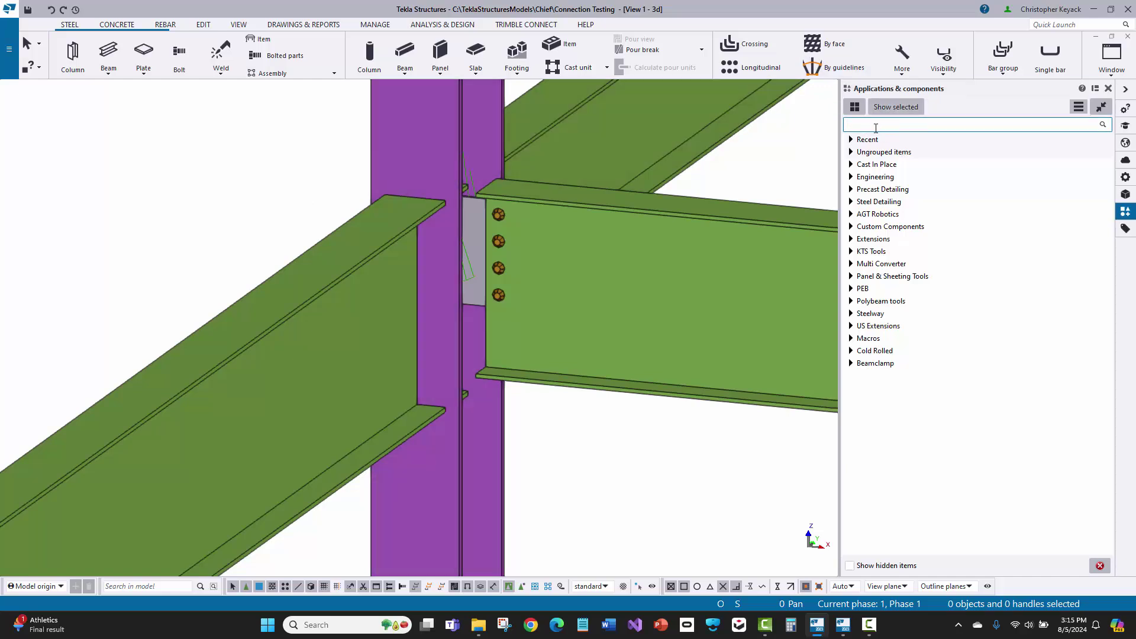
pyautogui.write('146')
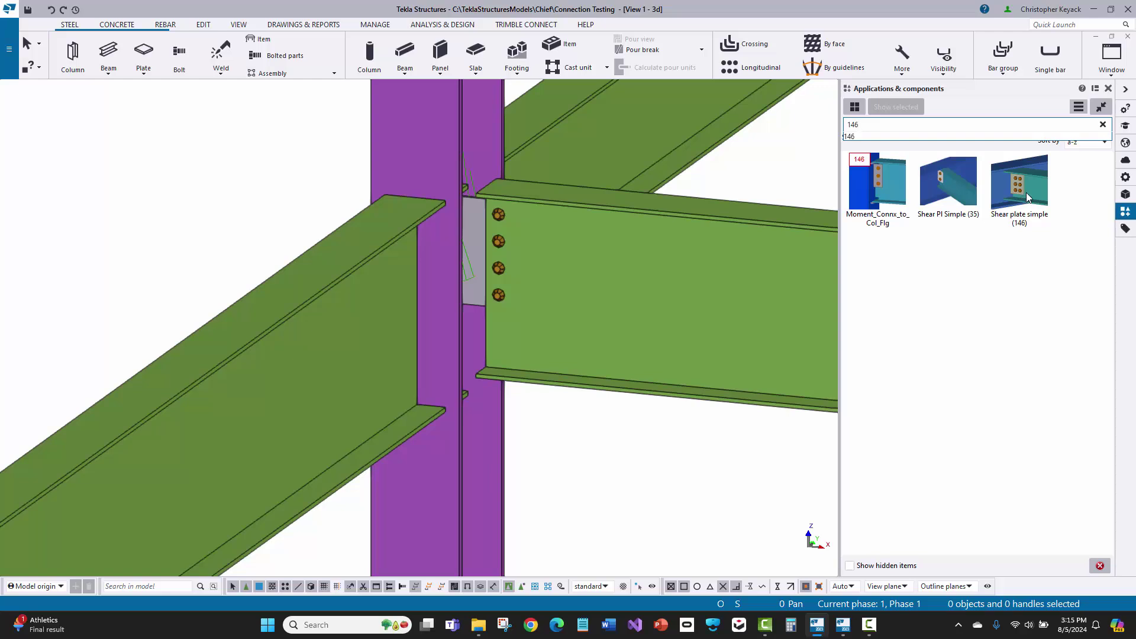
# Open Shear plate simple (146) settings and review its Plates, Stiffeners, Notch and Bolts tabs
pyautogui.doubleClick(1026, 197)
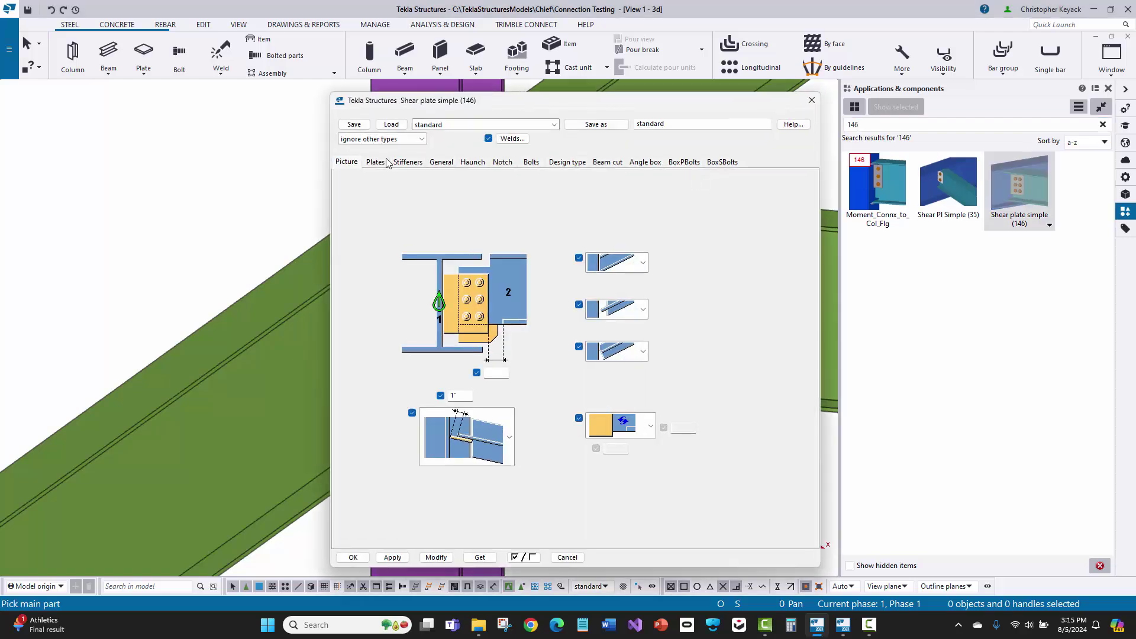
pyautogui.click(376, 162)
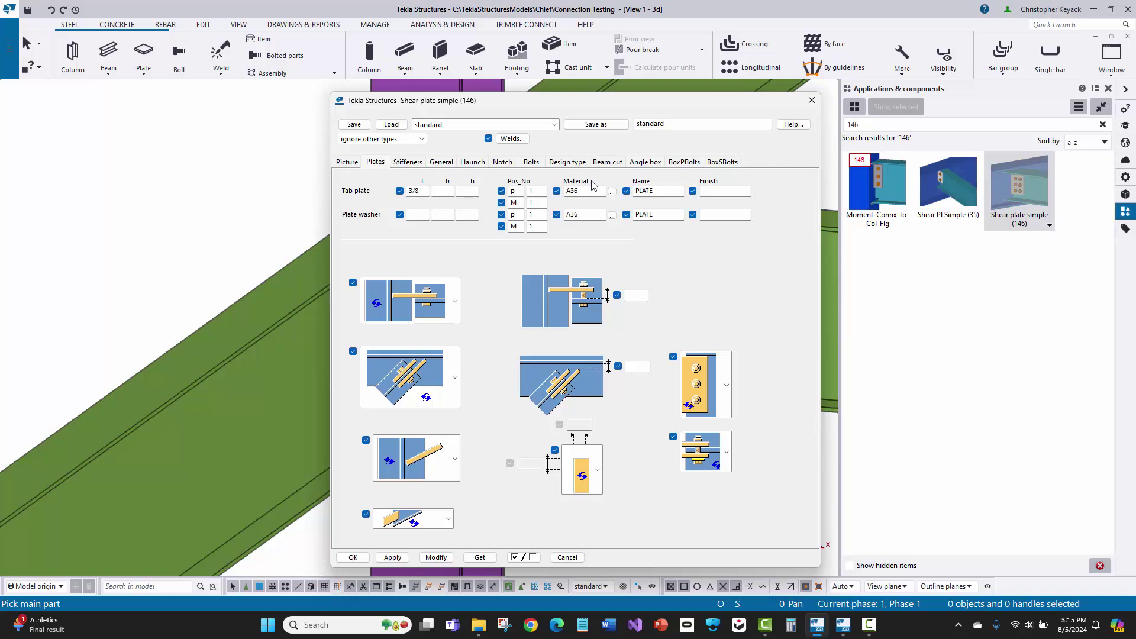
pyautogui.click(413, 167)
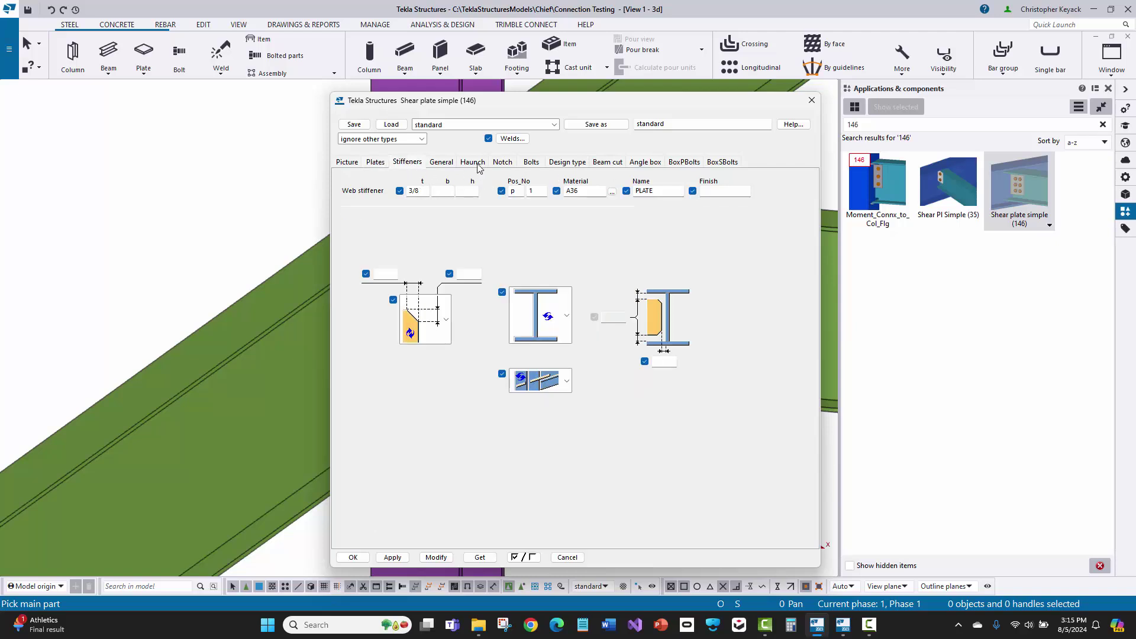
pyautogui.click(503, 164)
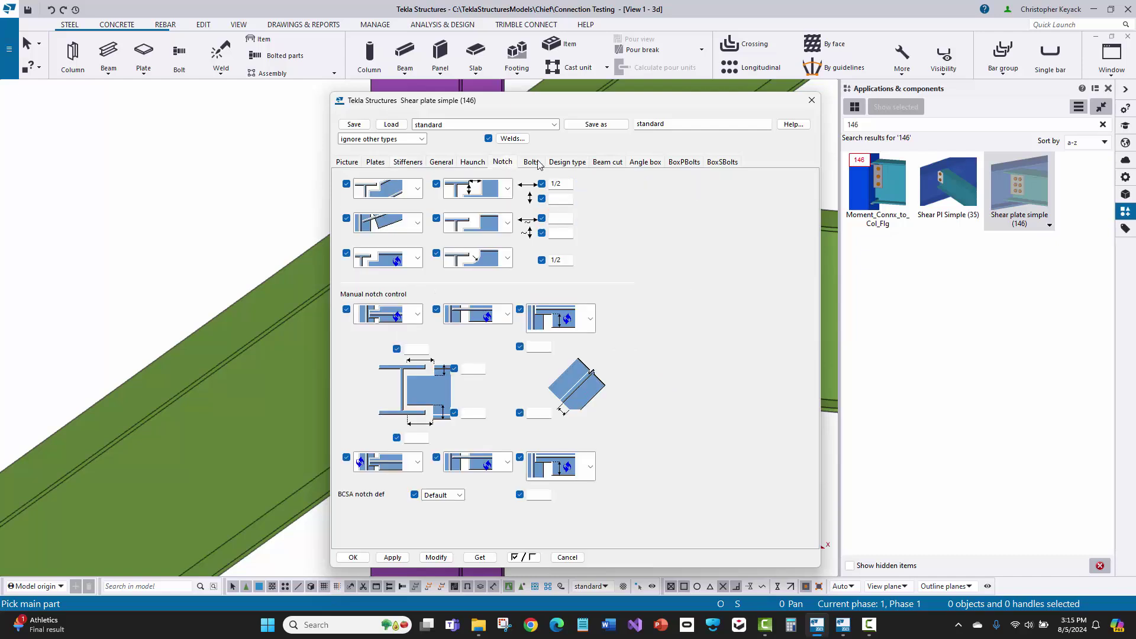
pyautogui.click(534, 164)
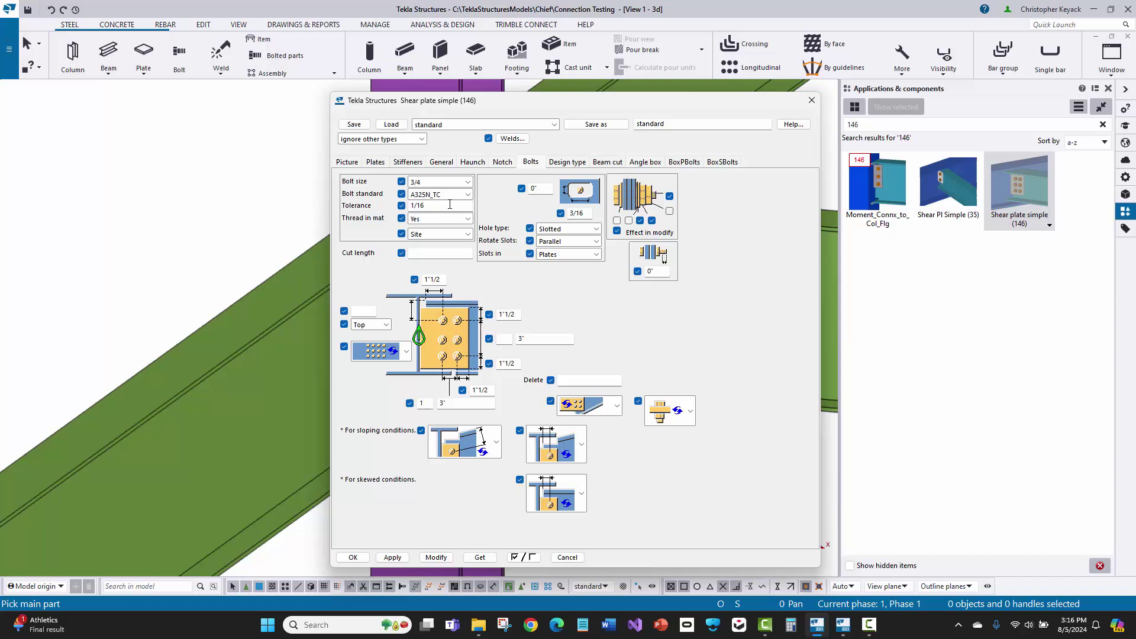
# Load the 'standard' preset with 3/4 A325N_TC bolts and accept the settings
pyautogui.click(451, 125)
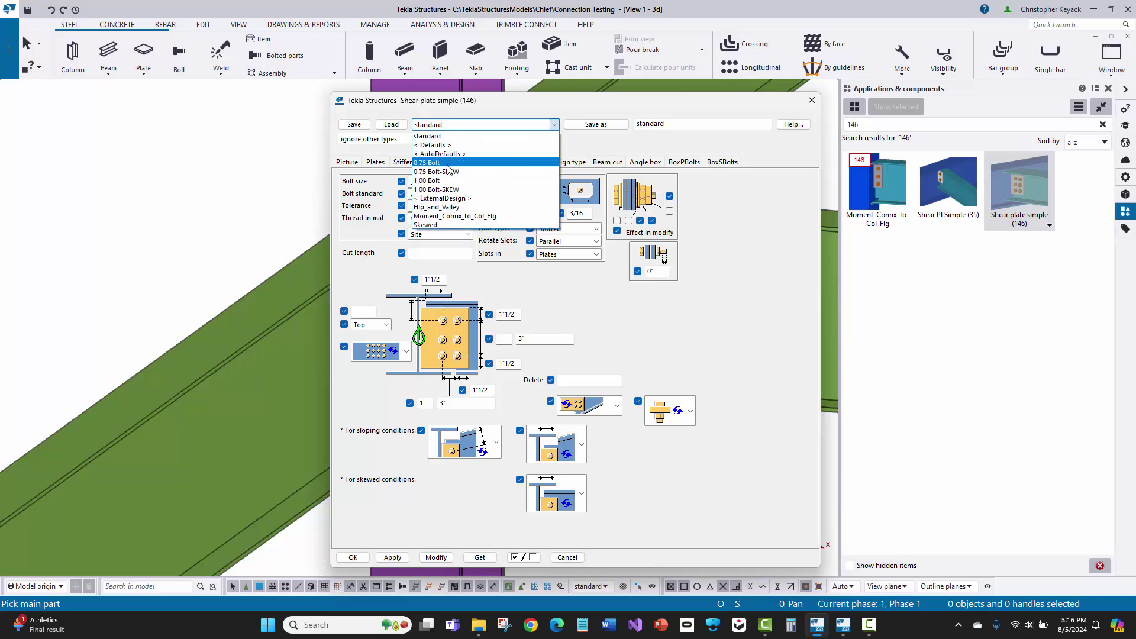
pyautogui.click(438, 136)
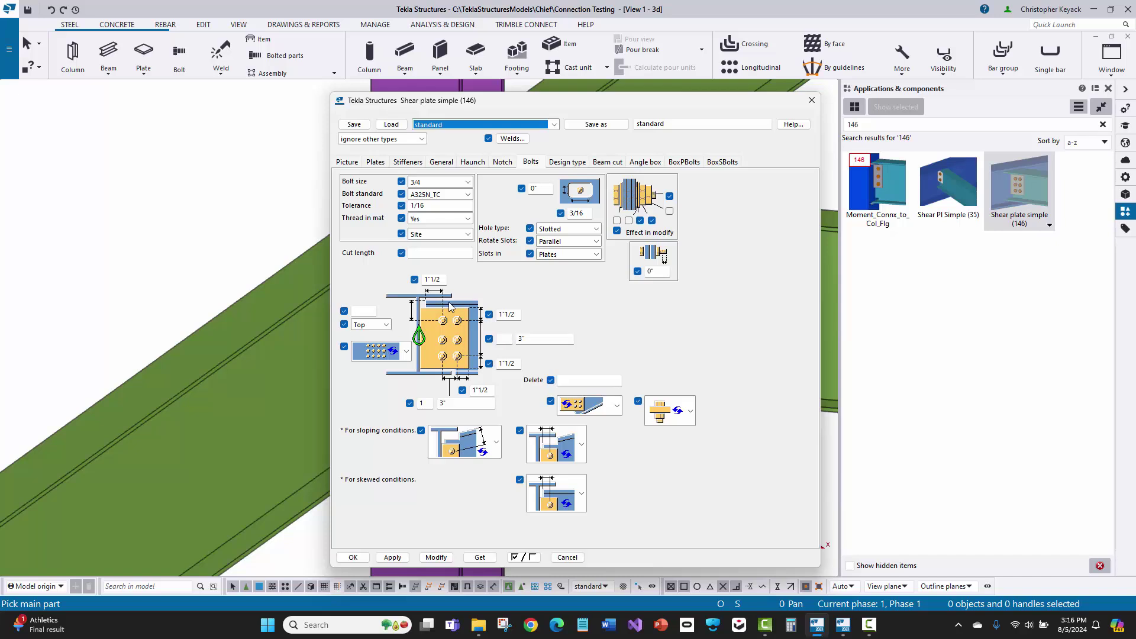
pyautogui.scroll(-5, 283, 290)
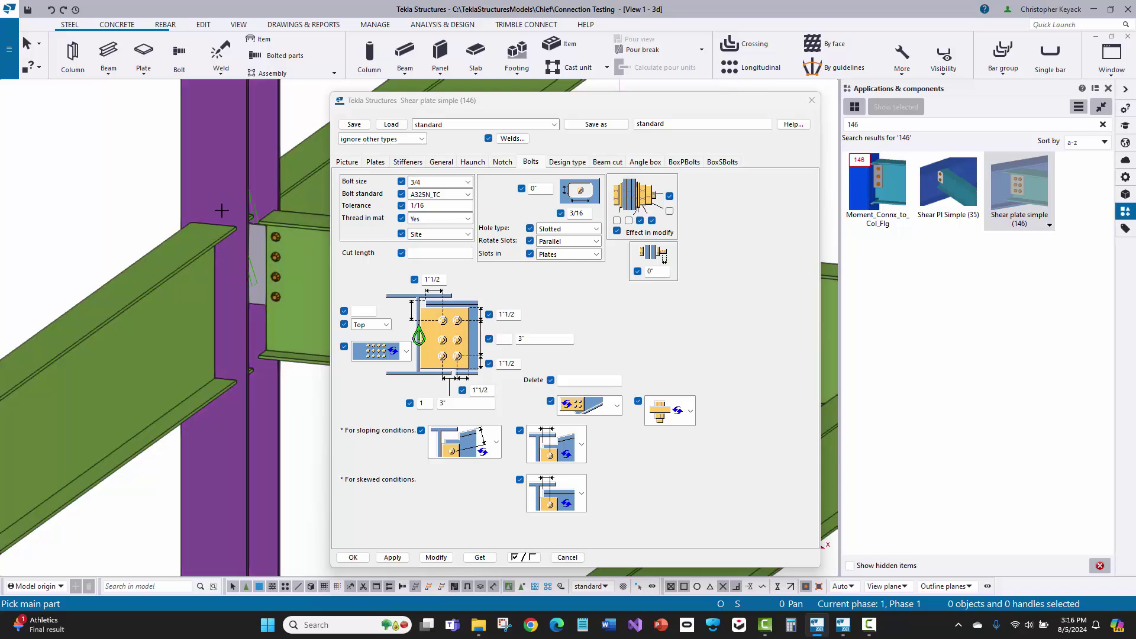
pyautogui.click(455, 124)
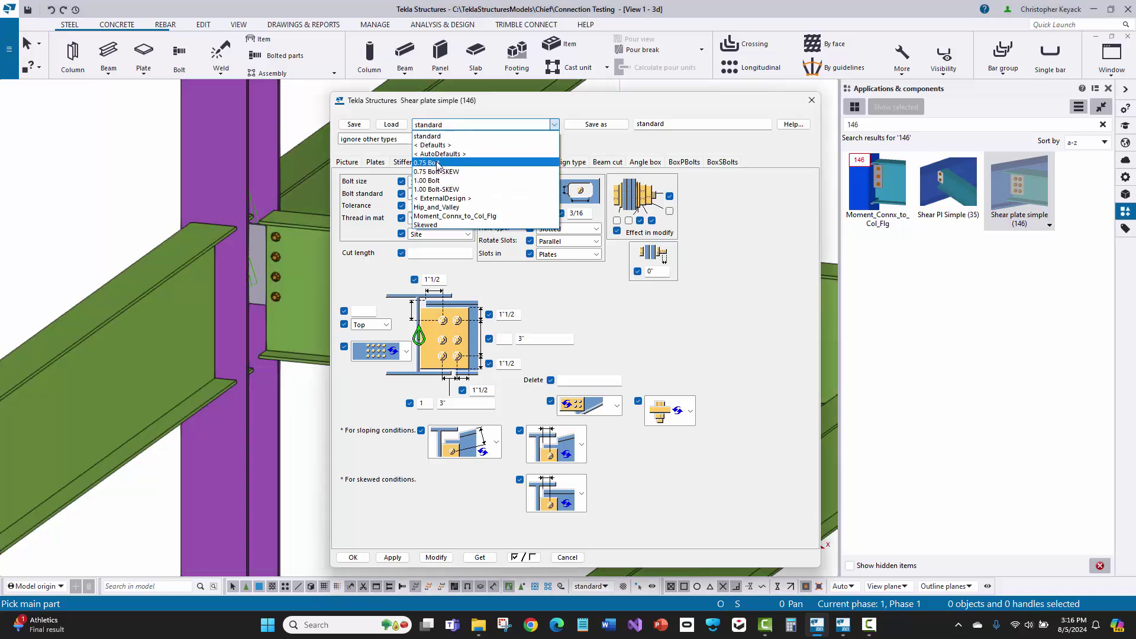
pyautogui.click(435, 136)
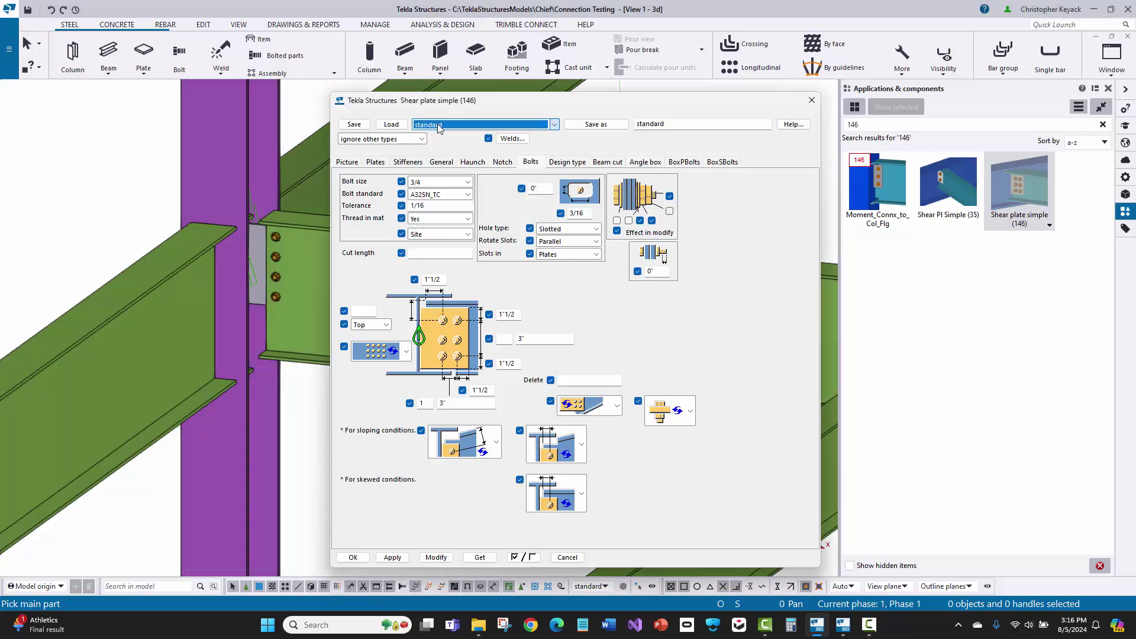
pyautogui.click(393, 558)
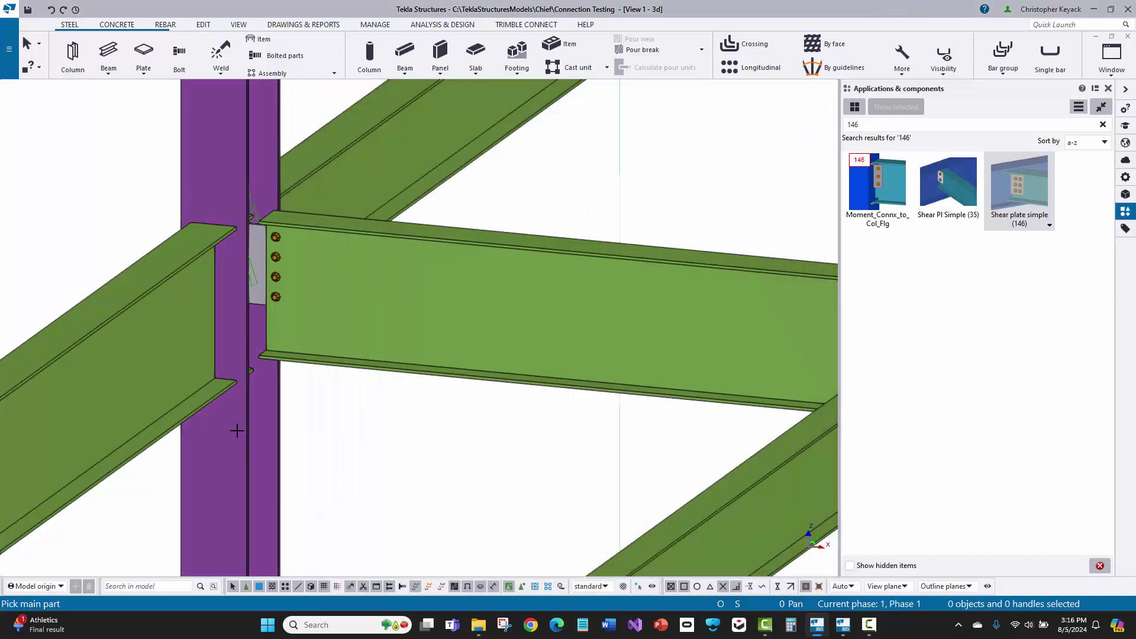
# Place Shear plate simple (146) with the purple column as main part and left beam as secondary
pyautogui.click(236, 427)
pyautogui.click(123, 355)
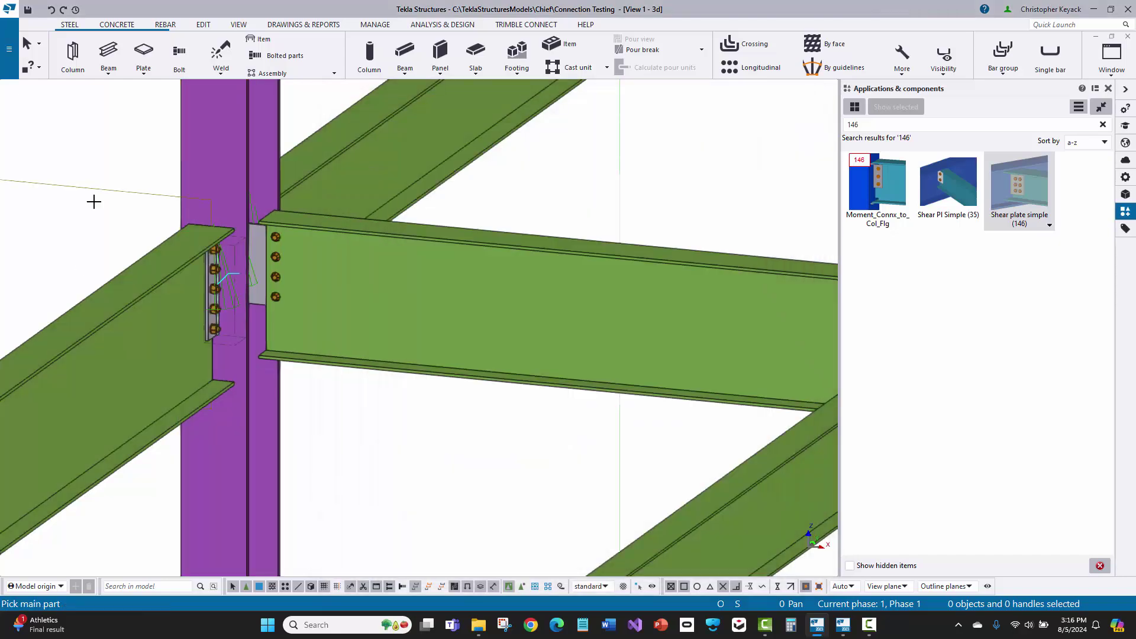
pyautogui.rightClick(120, 153)
pyautogui.click(126, 158)
# Zoom in and inspect the new five-bolt shear plate connection and the left beam
pyautogui.scroll(-10, 126, 160)
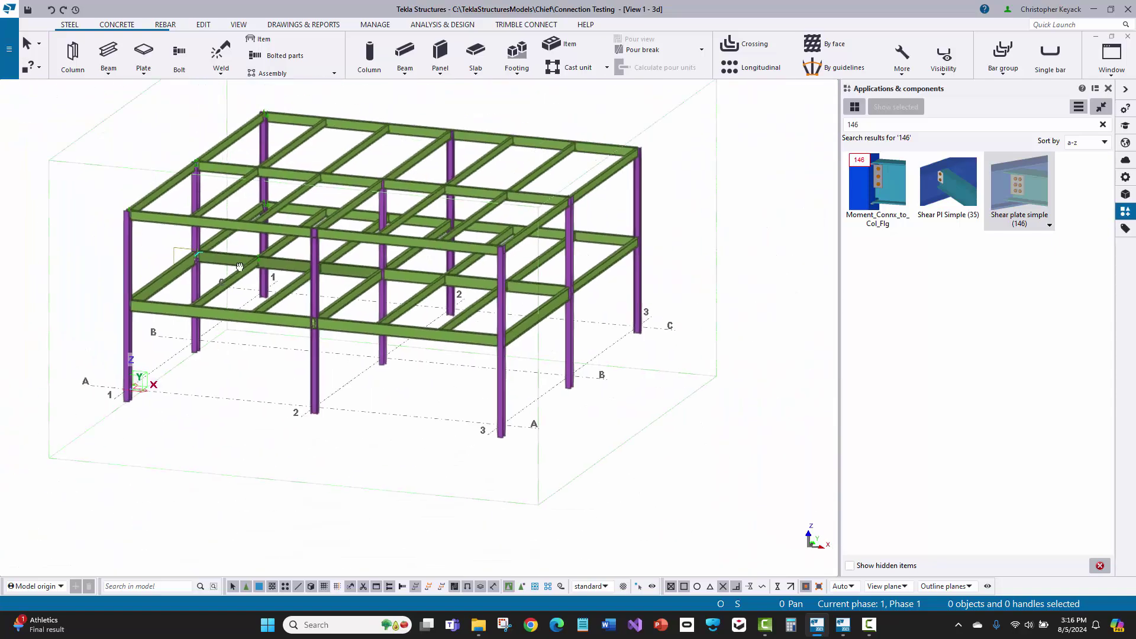
pyautogui.scroll(1, 227, 251)
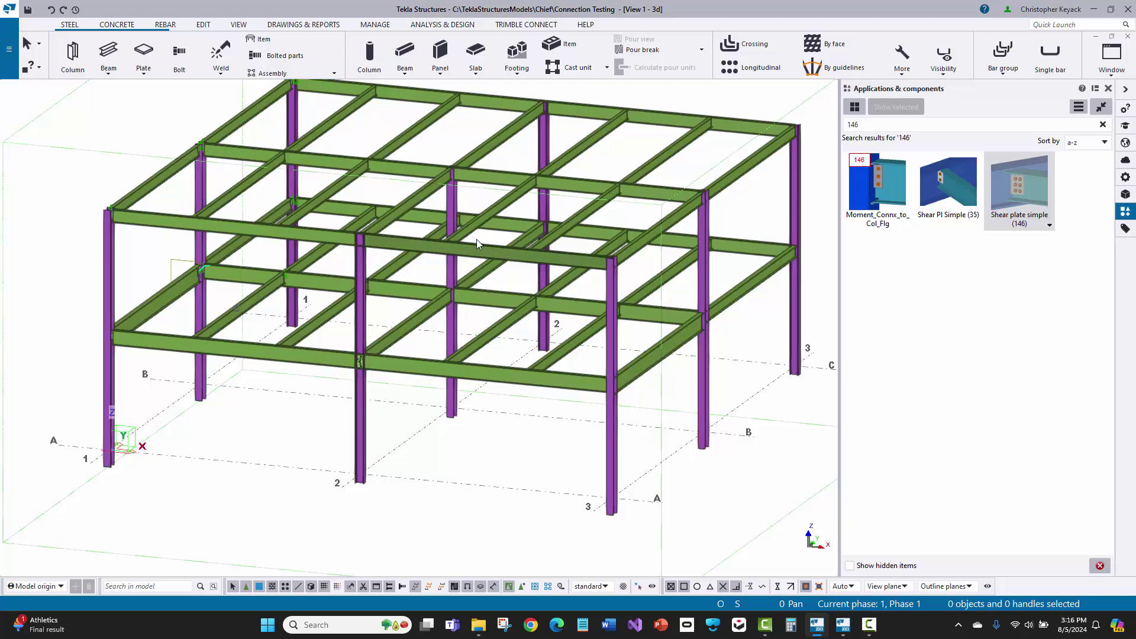
pyautogui.scroll(1, 153, 242)
pyautogui.scroll(1, 184, 290)
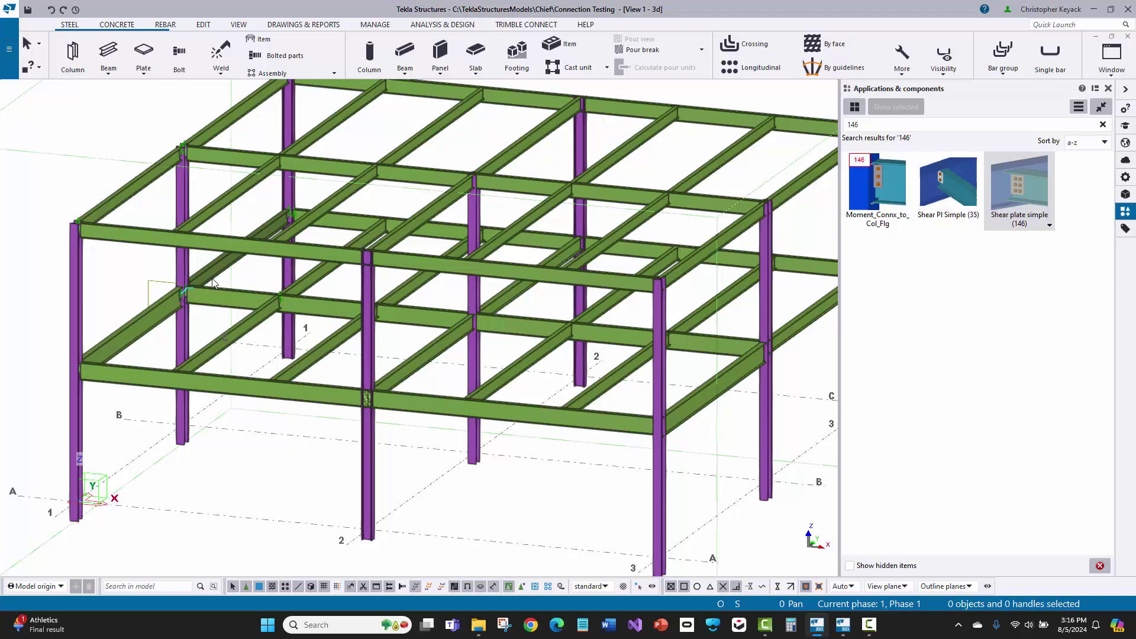
pyautogui.scroll(6, 181, 292)
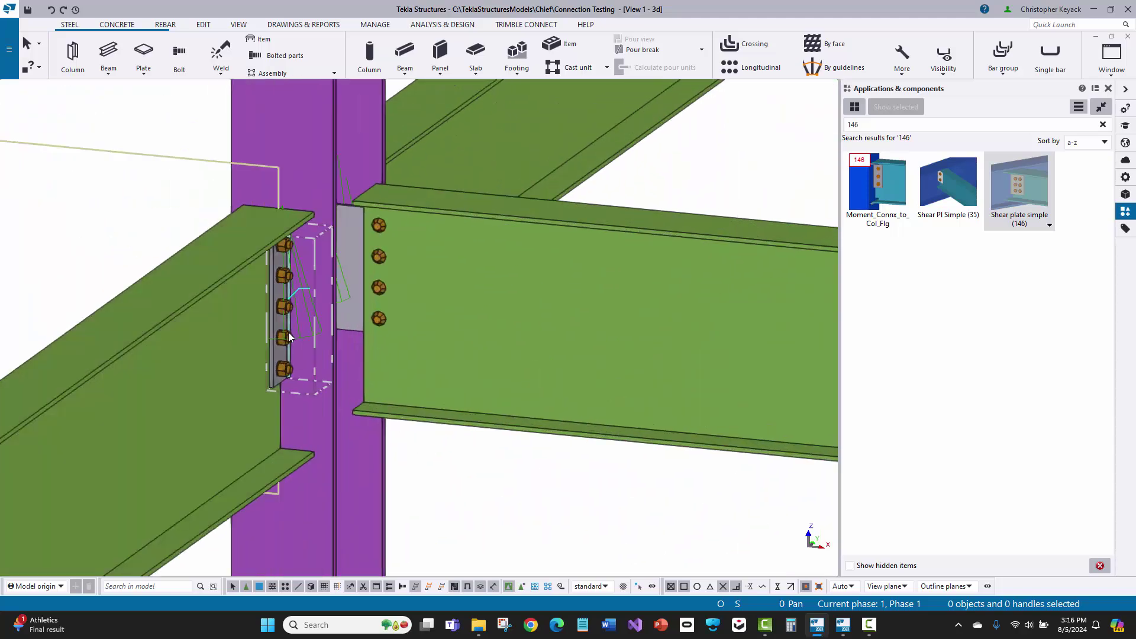
pyautogui.click(269, 320)
pyautogui.scroll(1, 274, 269)
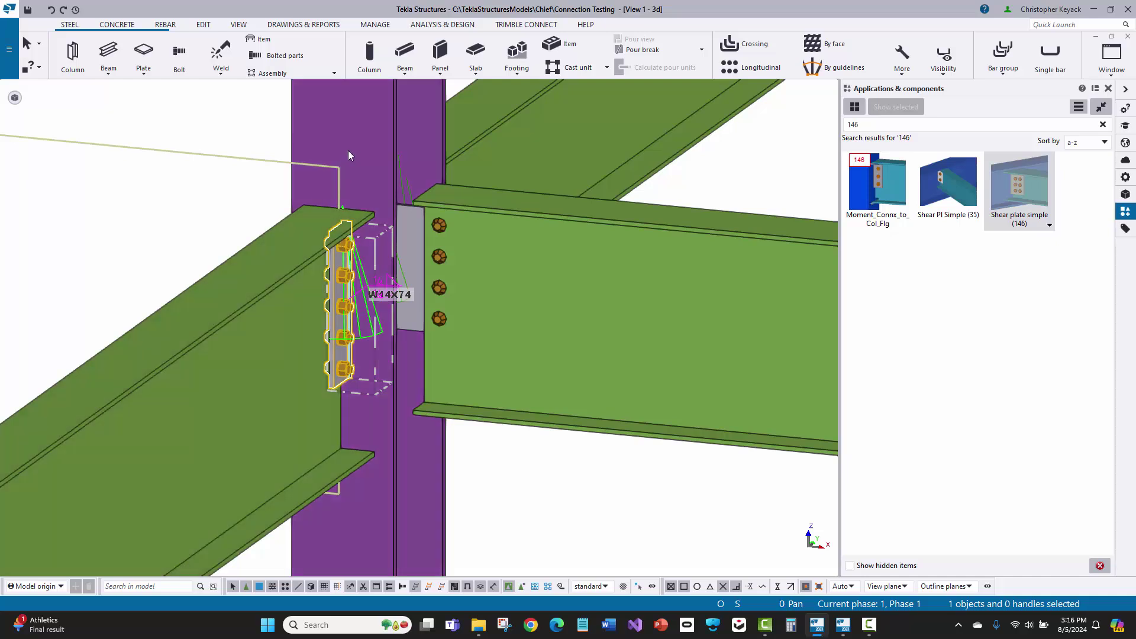
pyautogui.click(265, 294)
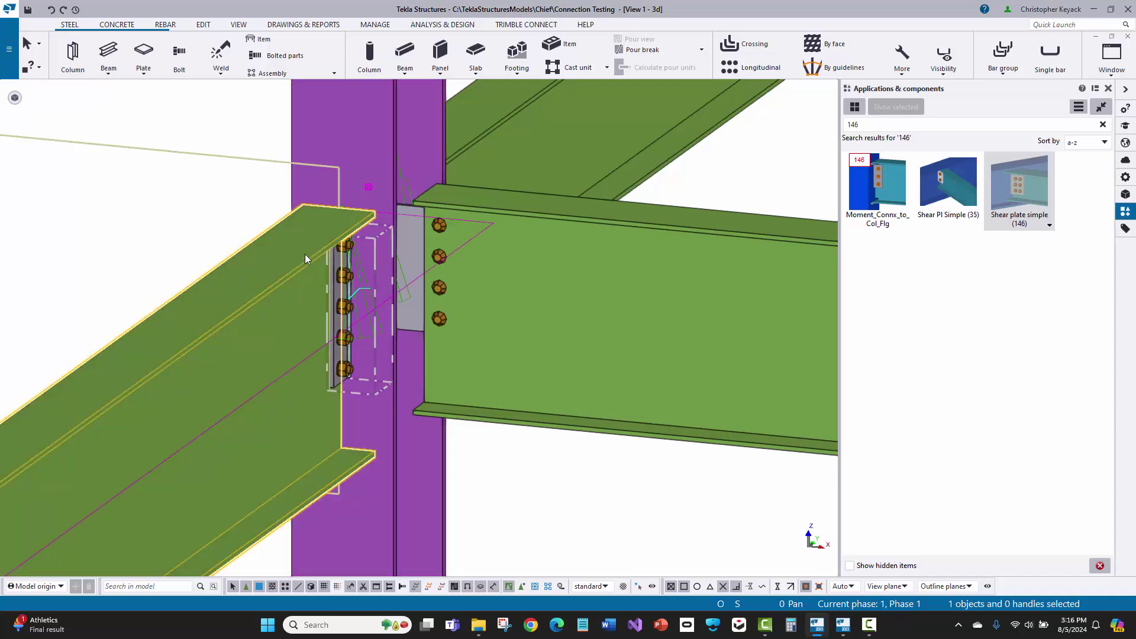
pyautogui.click(341, 276)
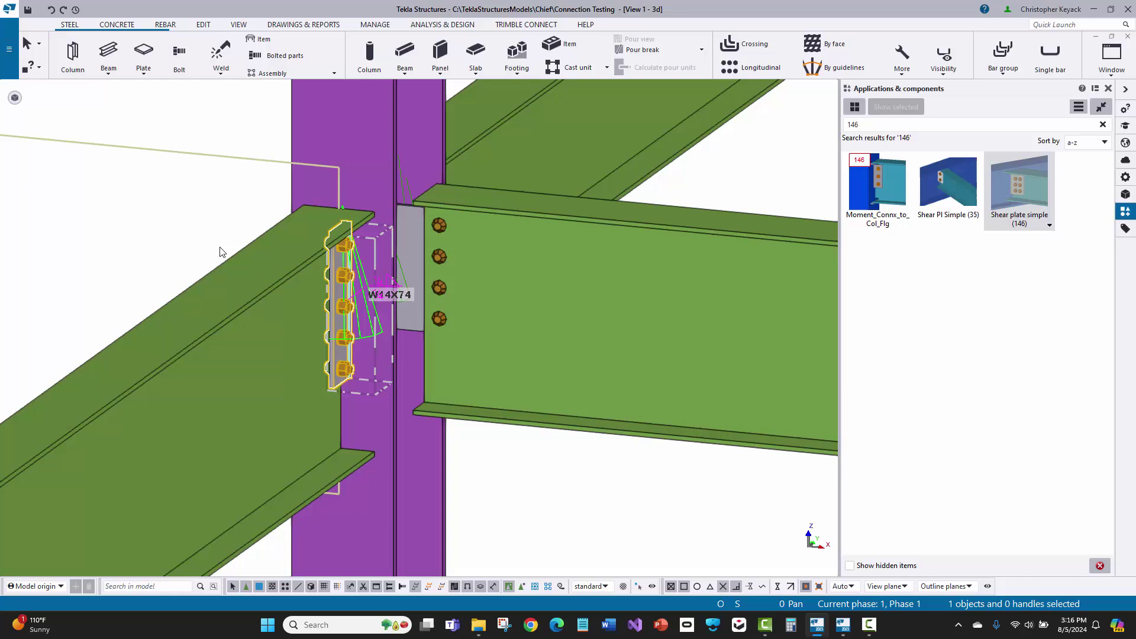
pyautogui.click(165, 228)
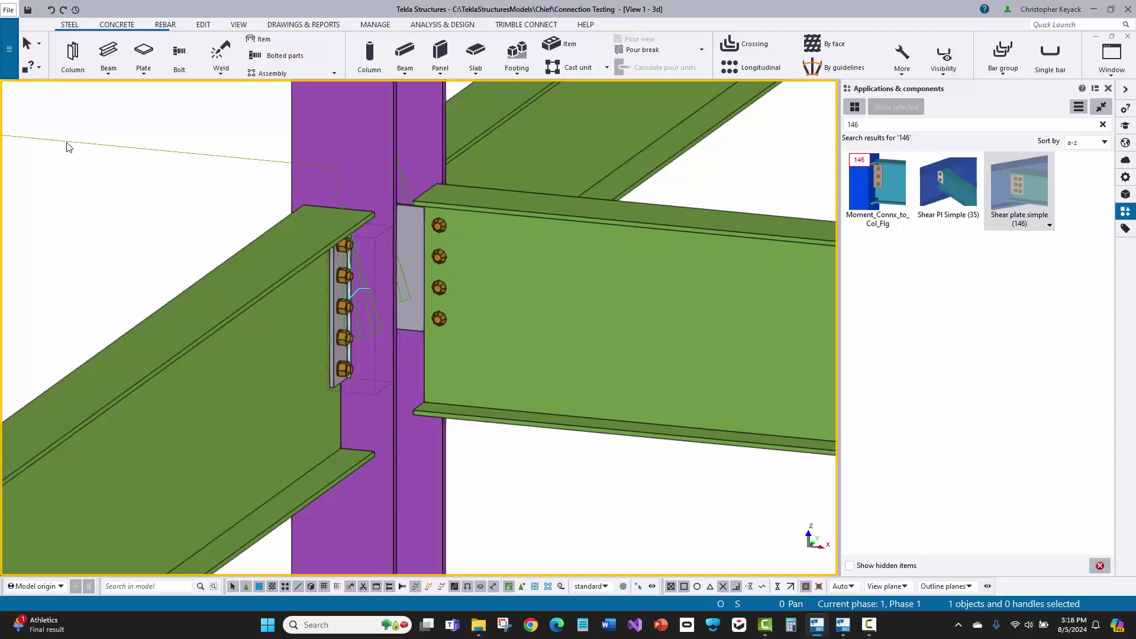
# Open the AutoConnection and AutoDefaults setups from the Catalogs menu
pyautogui.click(8, 61)
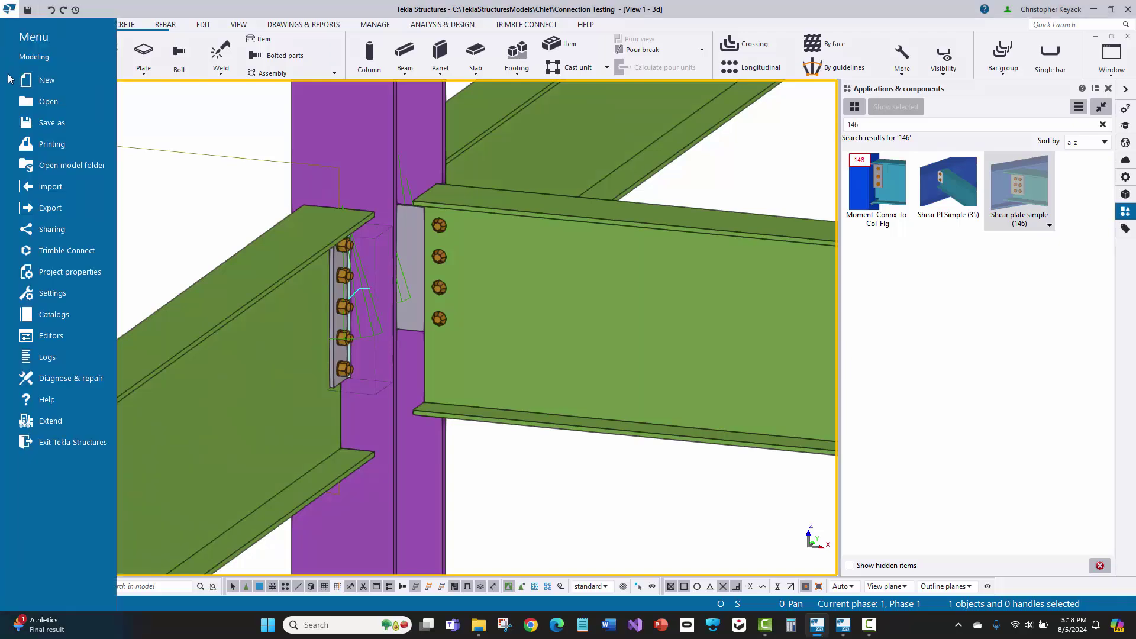
pyautogui.click(58, 316)
pyautogui.click(163, 200)
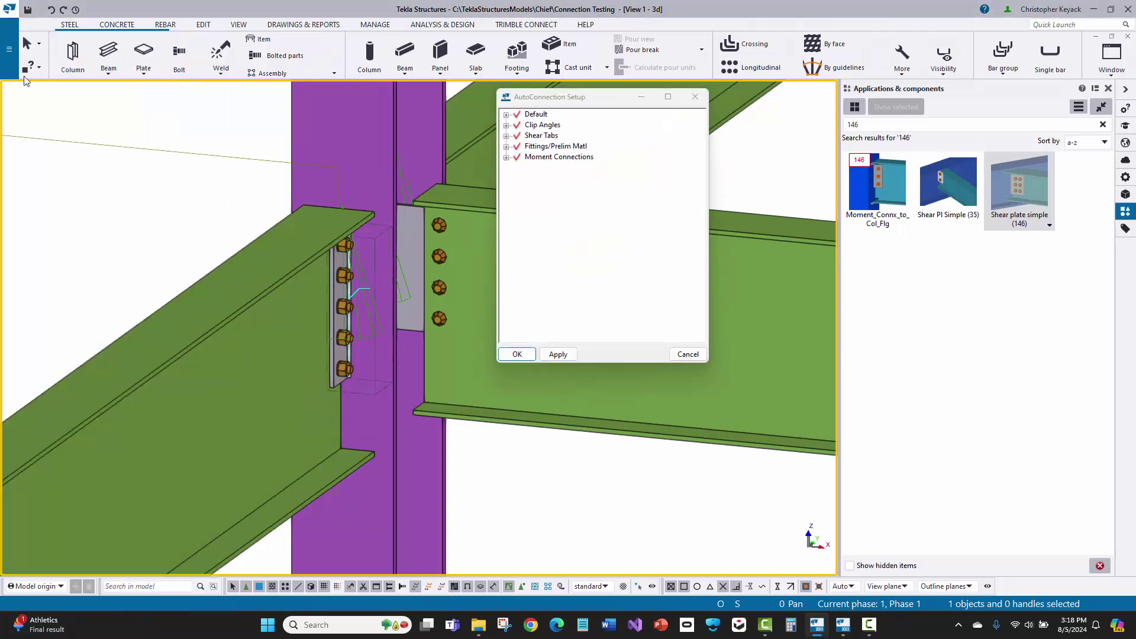
pyautogui.click(9, 60)
pyautogui.click(58, 315)
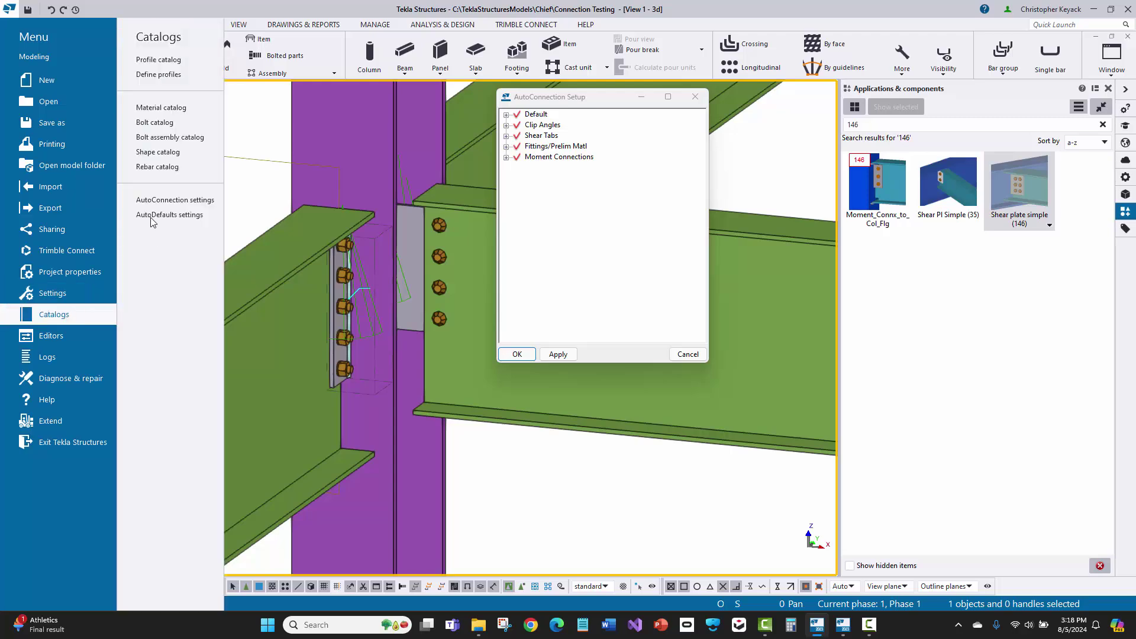
pyautogui.click(155, 220)
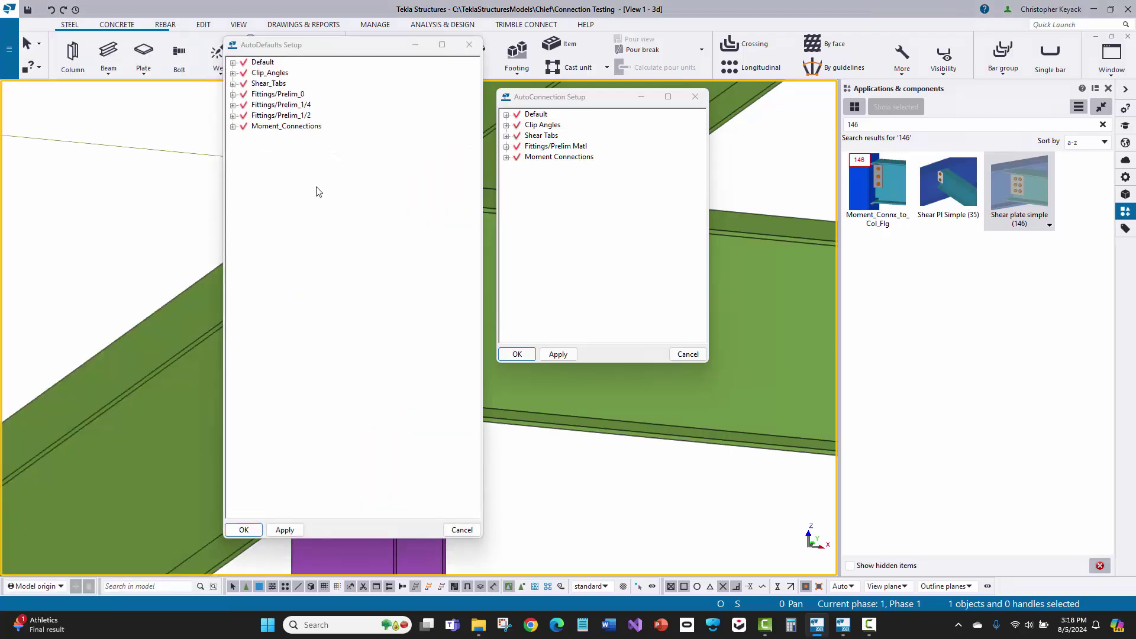
# Expand Shear_Tabs > Components 17 > Shear plate simple (146) > Skew_20-90 to show Skewed.j146, plus AutoConnection's Shear Tabs
pyautogui.click(233, 84)
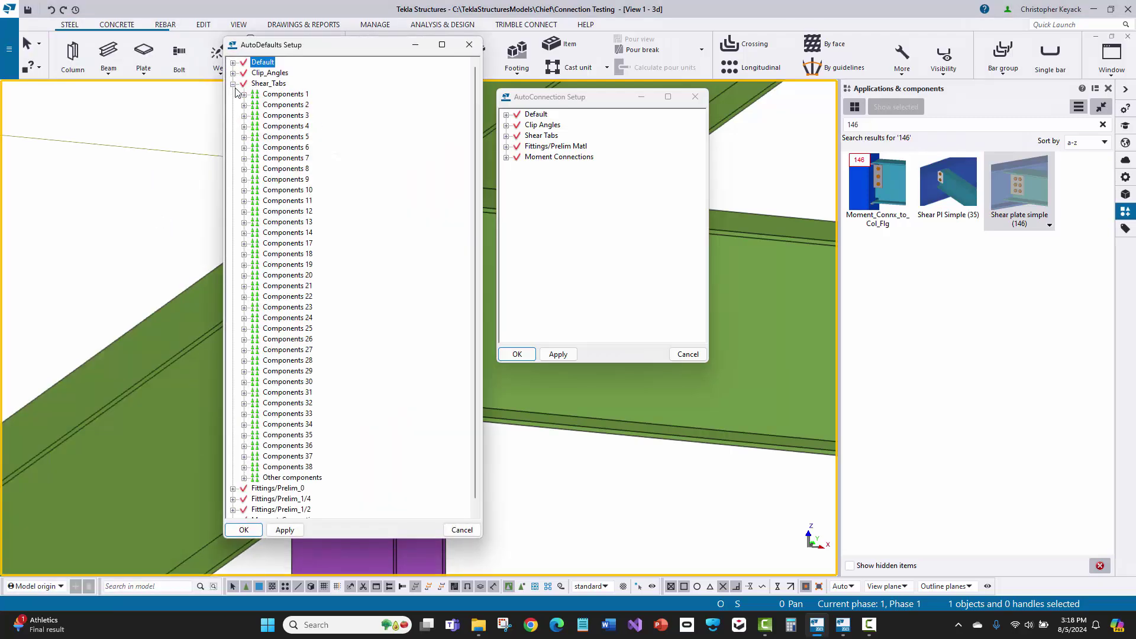
pyautogui.click(244, 243)
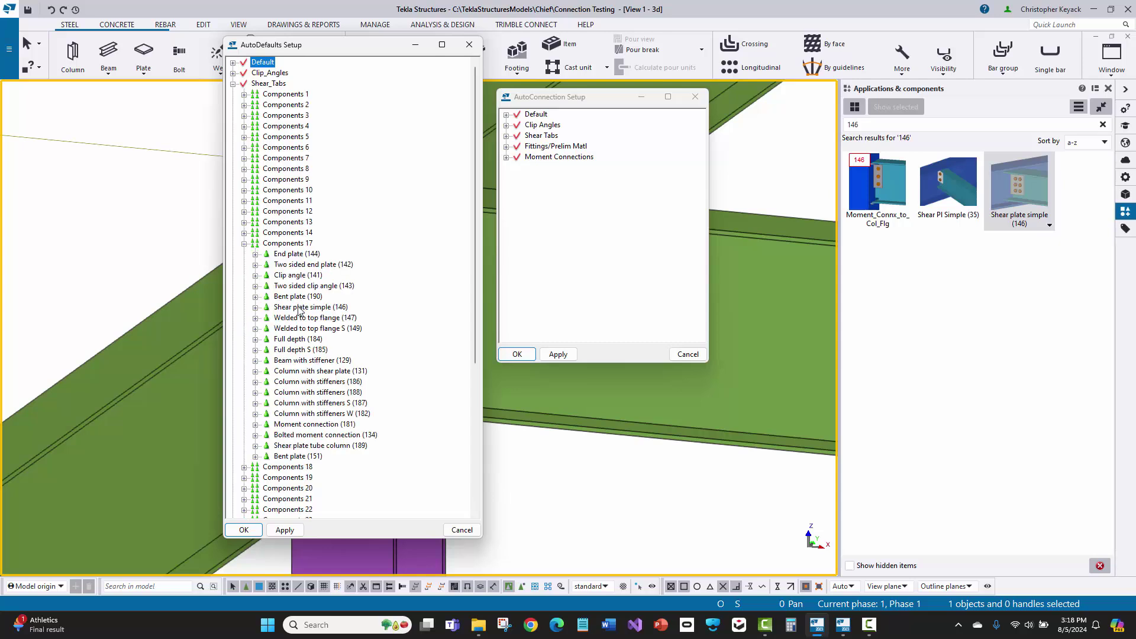
pyautogui.click(325, 307)
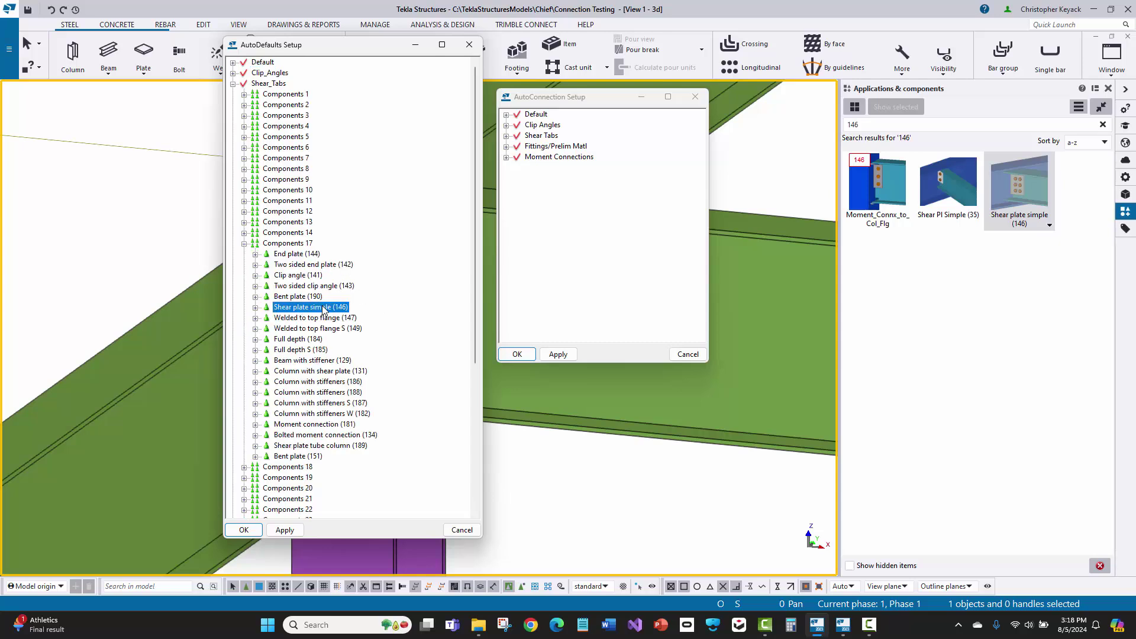
pyautogui.click(255, 307)
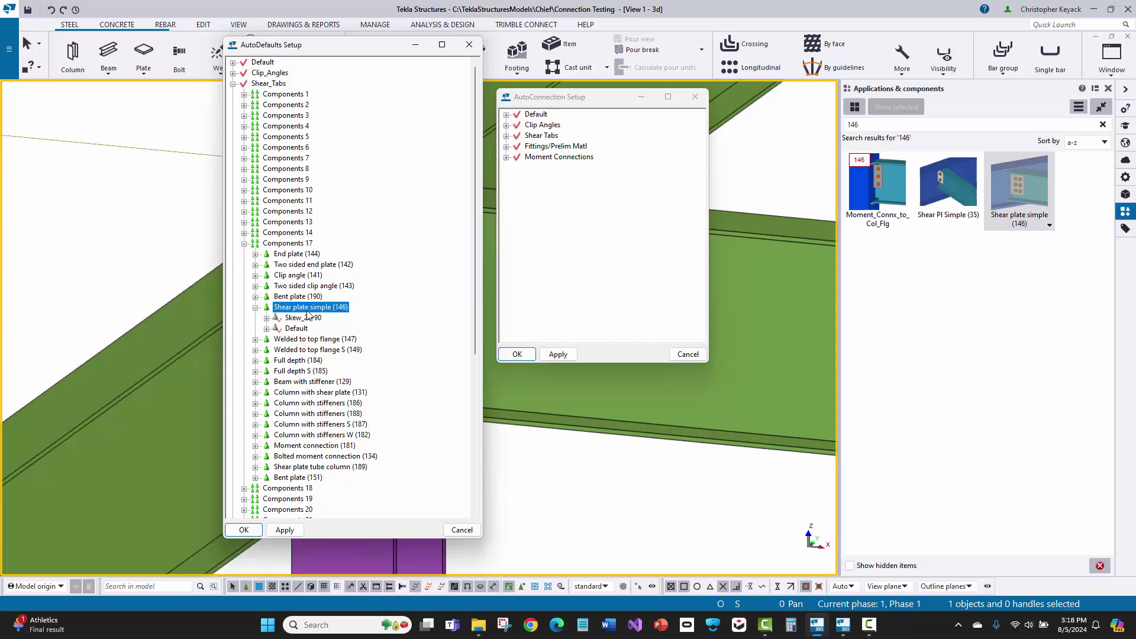
pyautogui.click(266, 318)
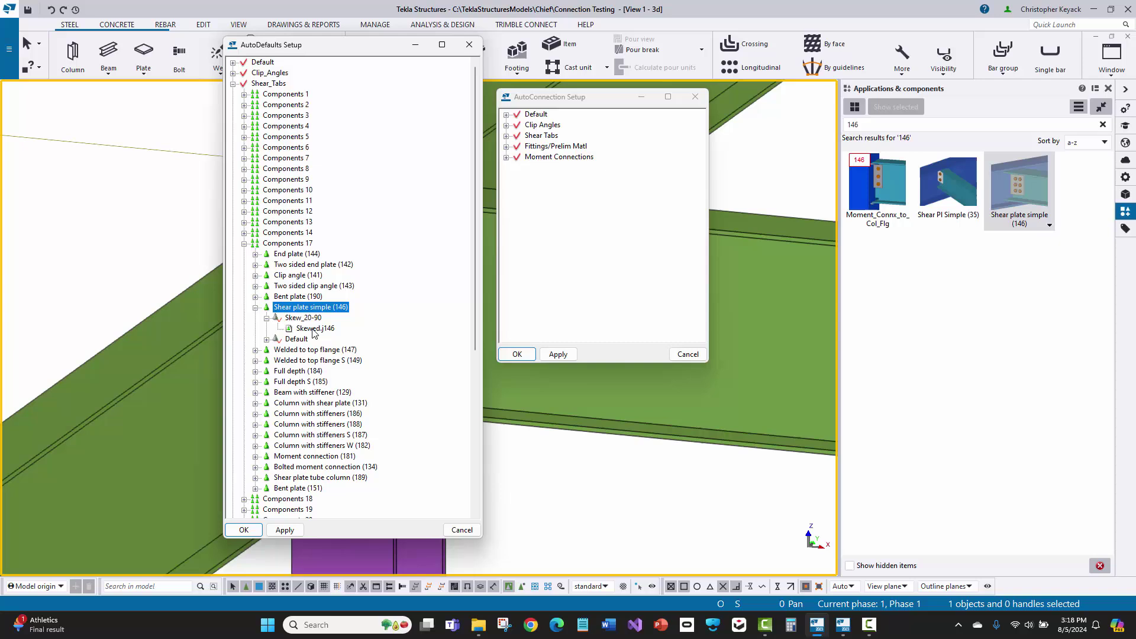
pyautogui.click(507, 137)
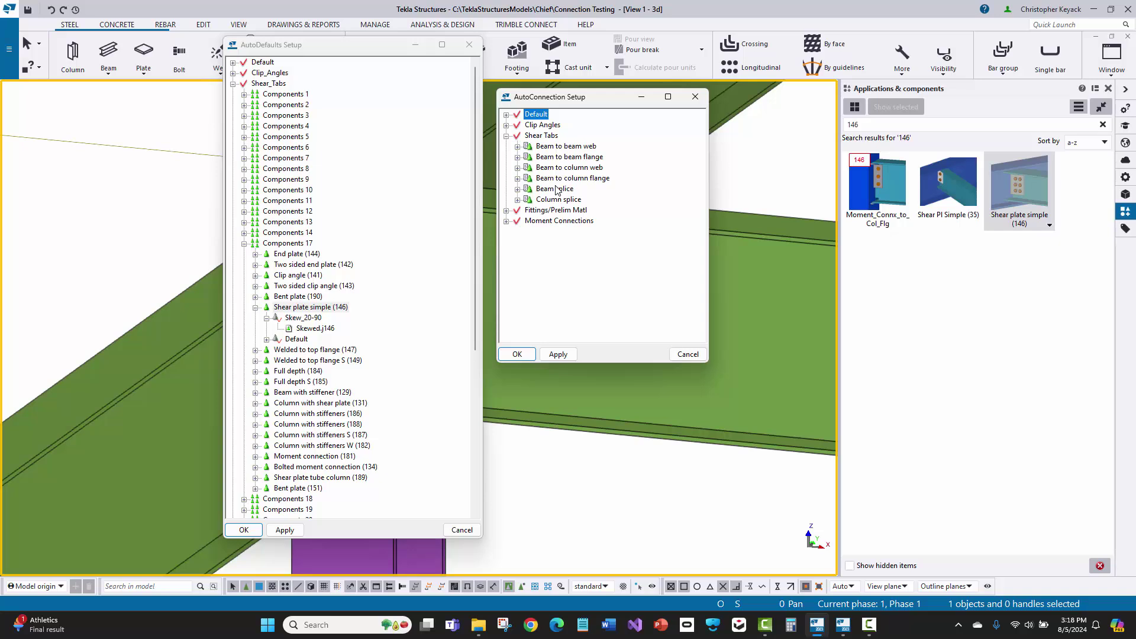
# Expand Beam to beam web's Crossing_Braces, Joist, Bracing and Default rules, then cancel AutoConnection Setup
pyautogui.click(517, 146)
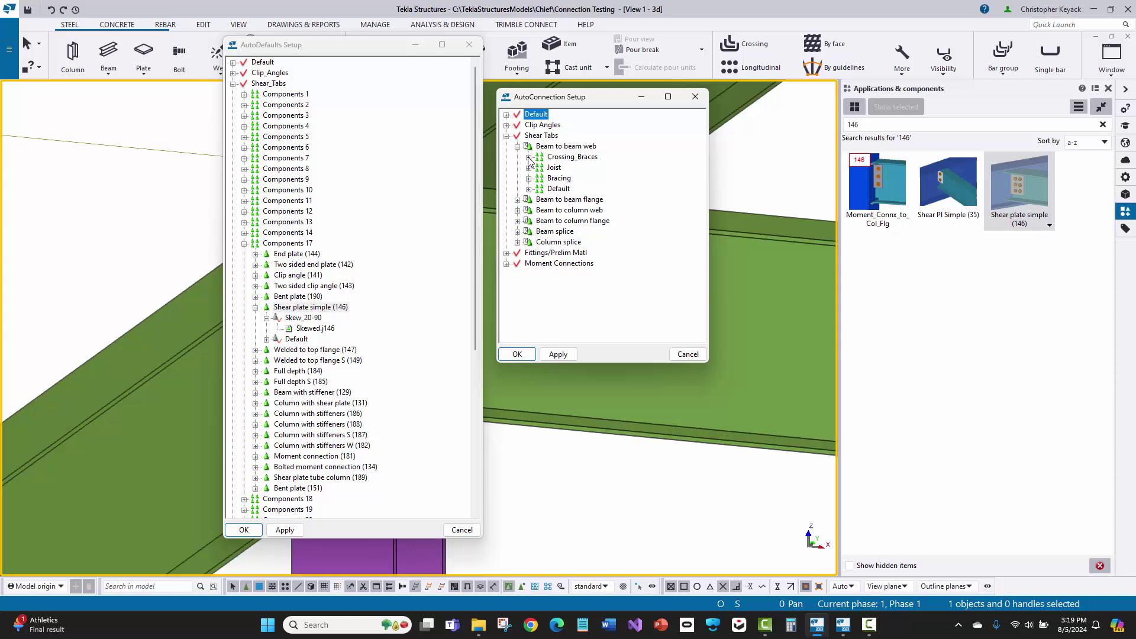
pyautogui.click(529, 158)
pyautogui.click(528, 179)
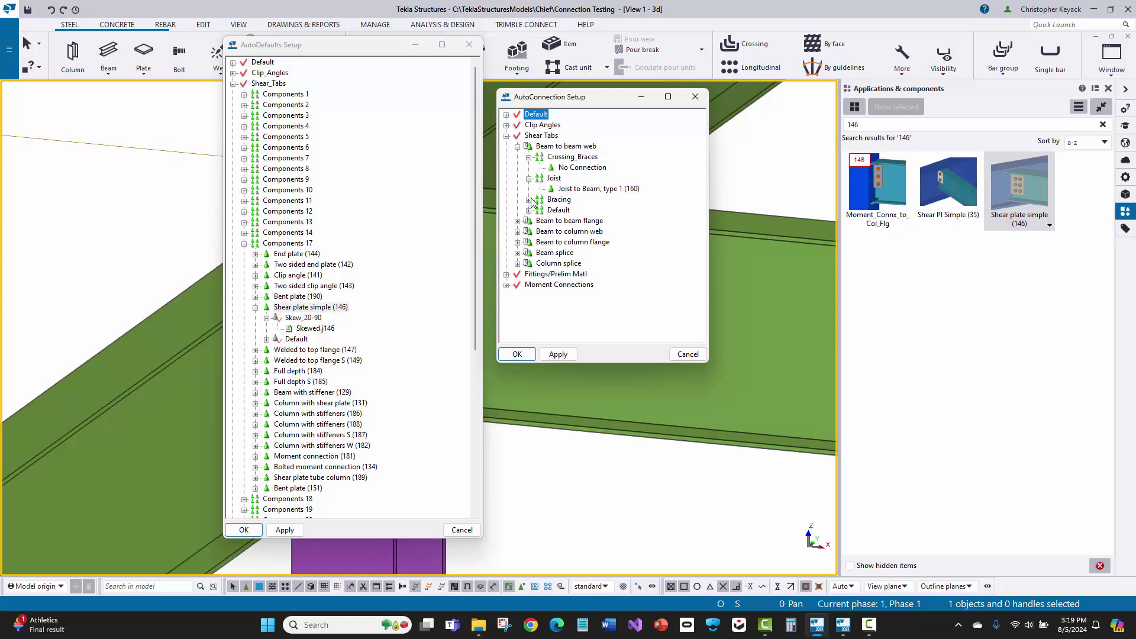
pyautogui.click(529, 200)
pyautogui.click(529, 222)
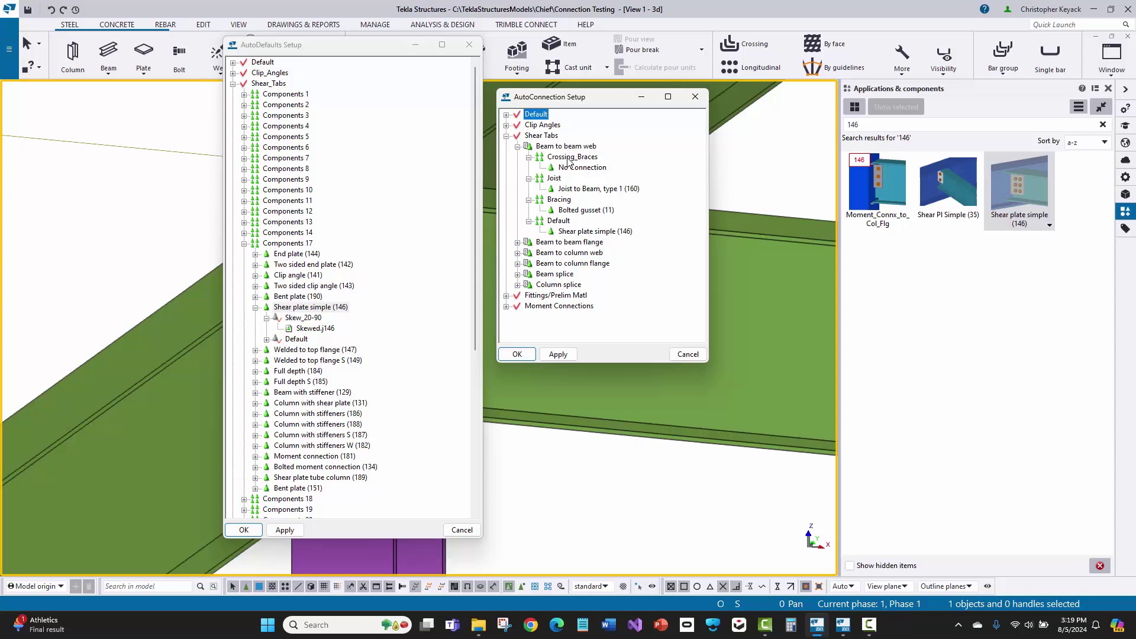
pyautogui.click(687, 353)
# Cancel the AutoDefaults setup without saving
pyautogui.click(461, 530)
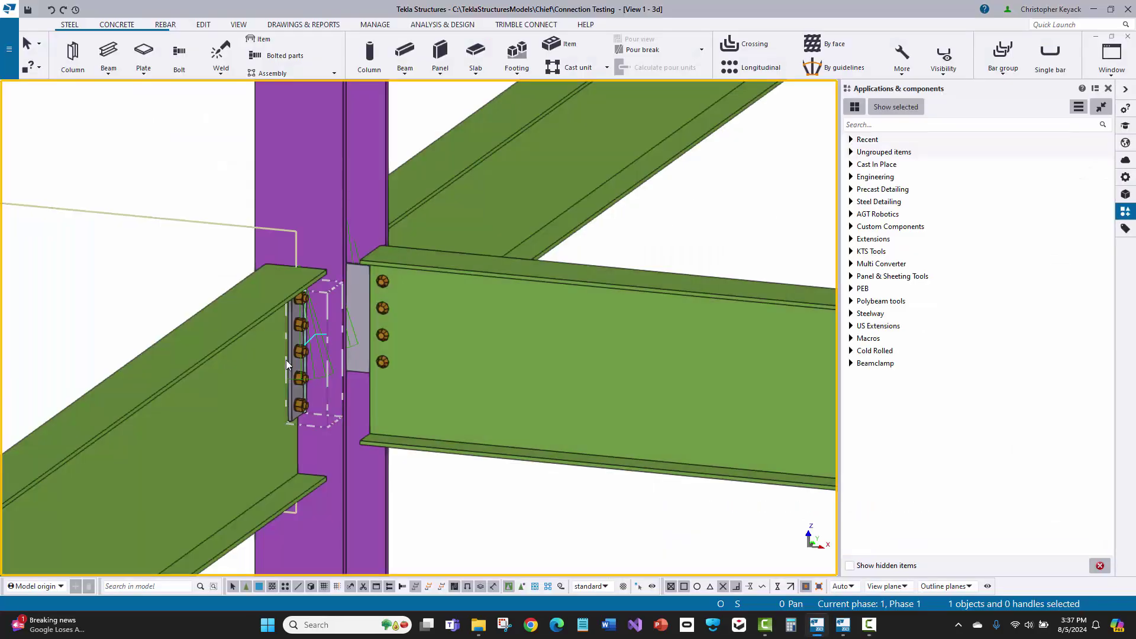
pyautogui.click(286, 359)
pyautogui.click(226, 353)
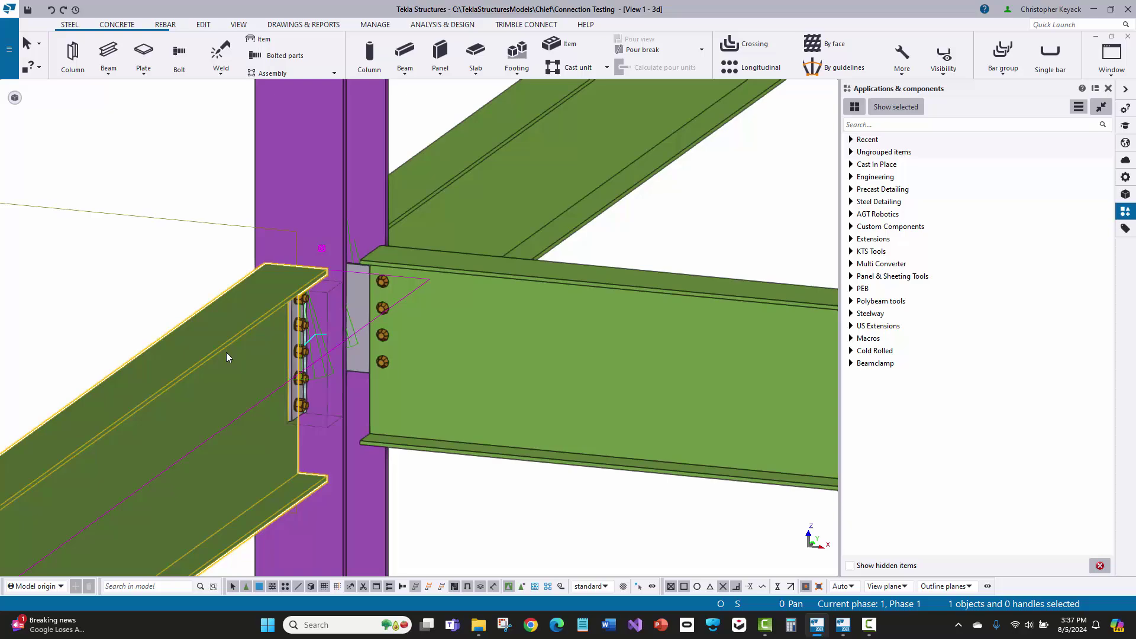
pyautogui.scroll(-5, 303, 184)
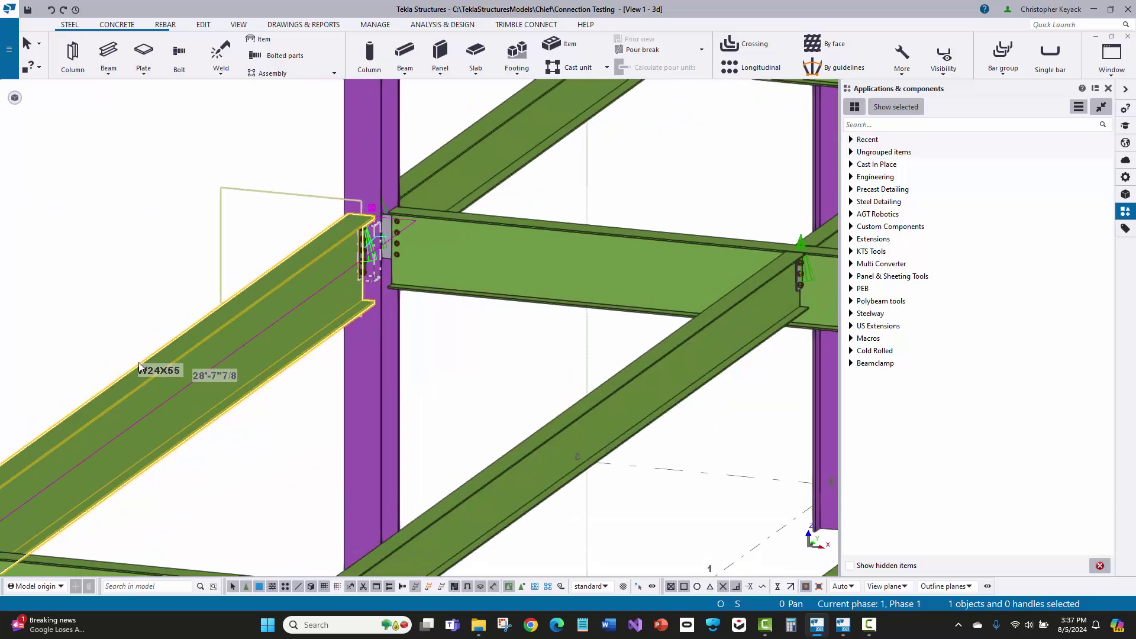
pyautogui.click(355, 141)
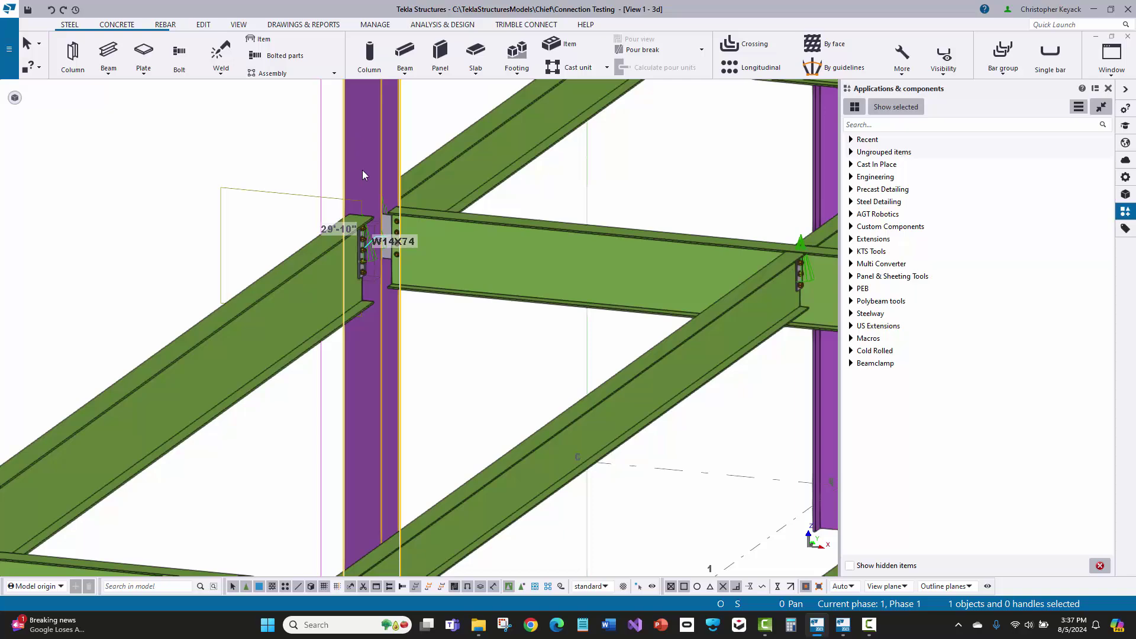
pyautogui.scroll(3, 362, 195)
pyautogui.rightClick(272, 336)
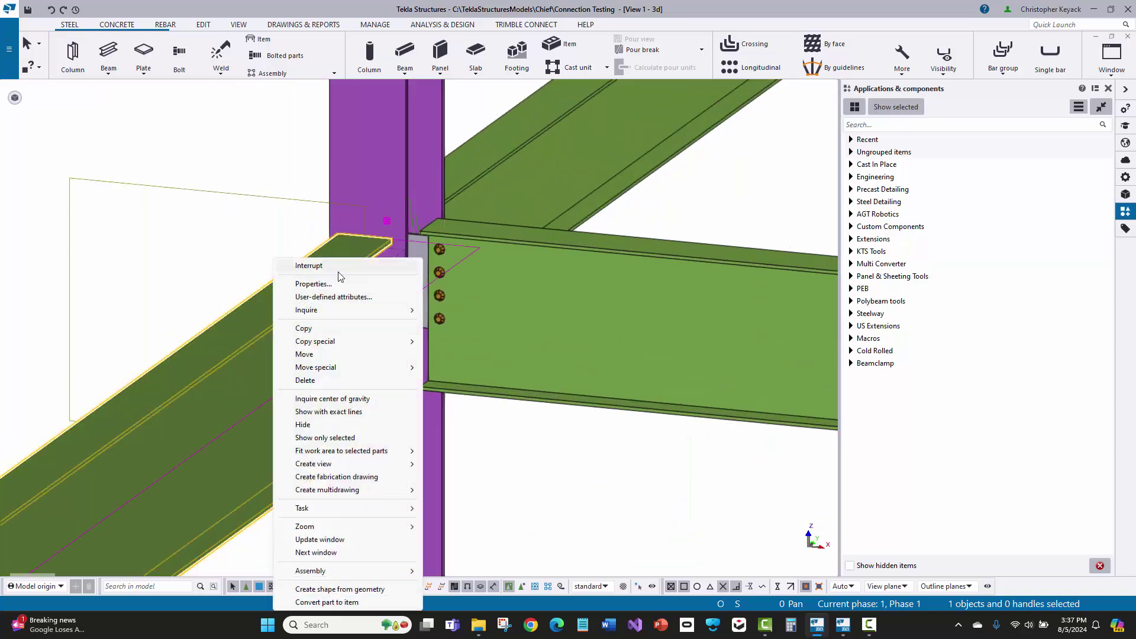
pyautogui.click(343, 296)
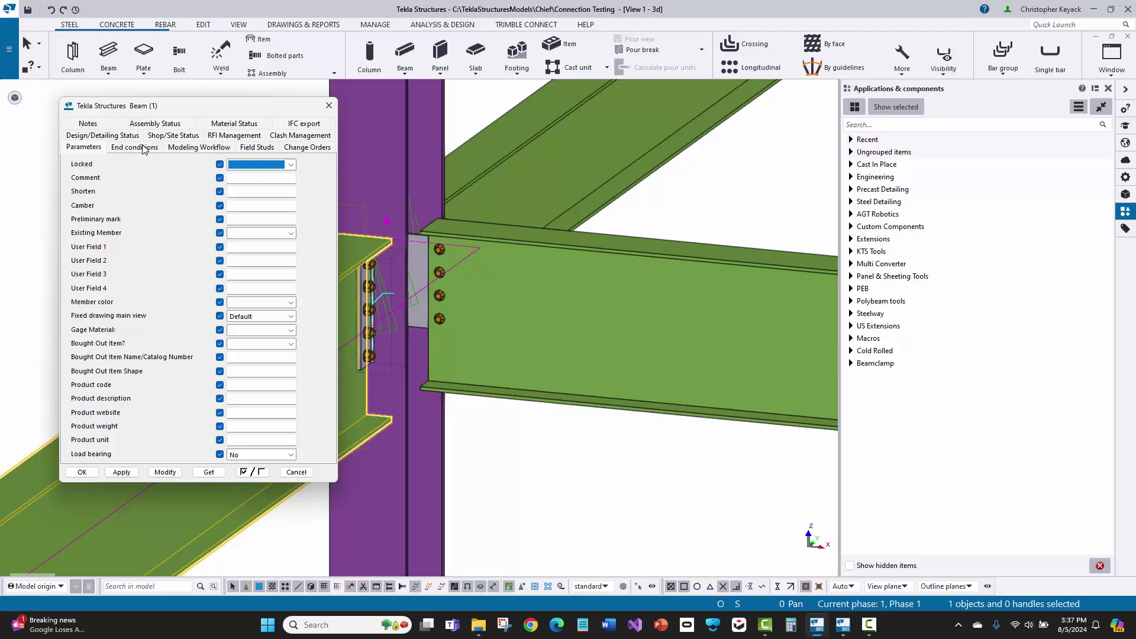
pyautogui.click(142, 147)
pyautogui.doubleClick(208, 183)
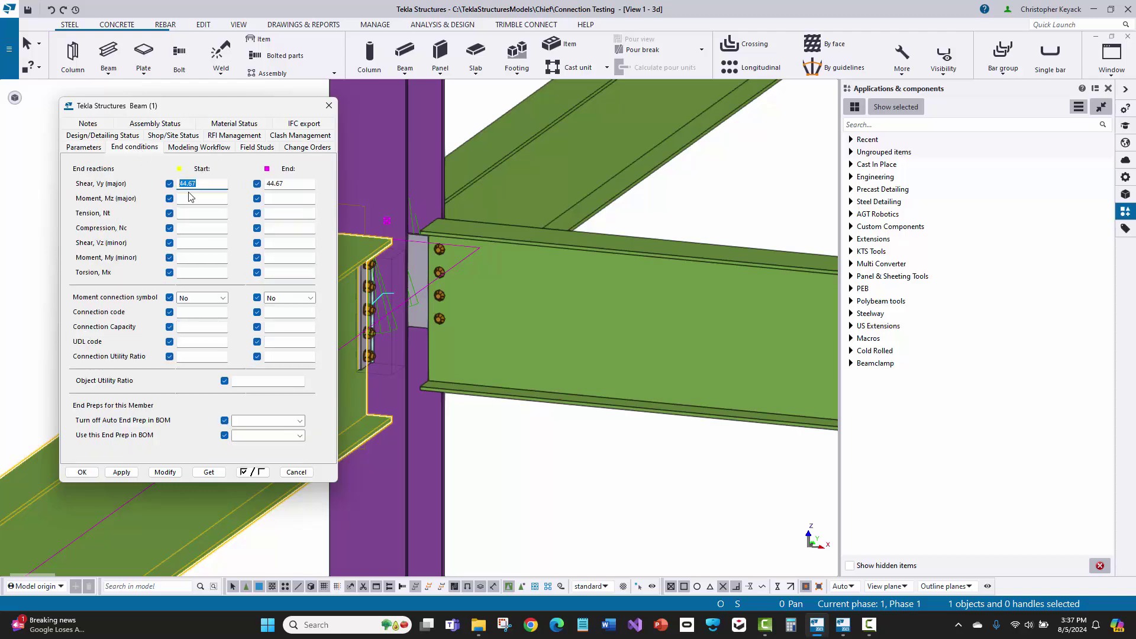
pyautogui.doubleClick(287, 184)
pyautogui.click(328, 108)
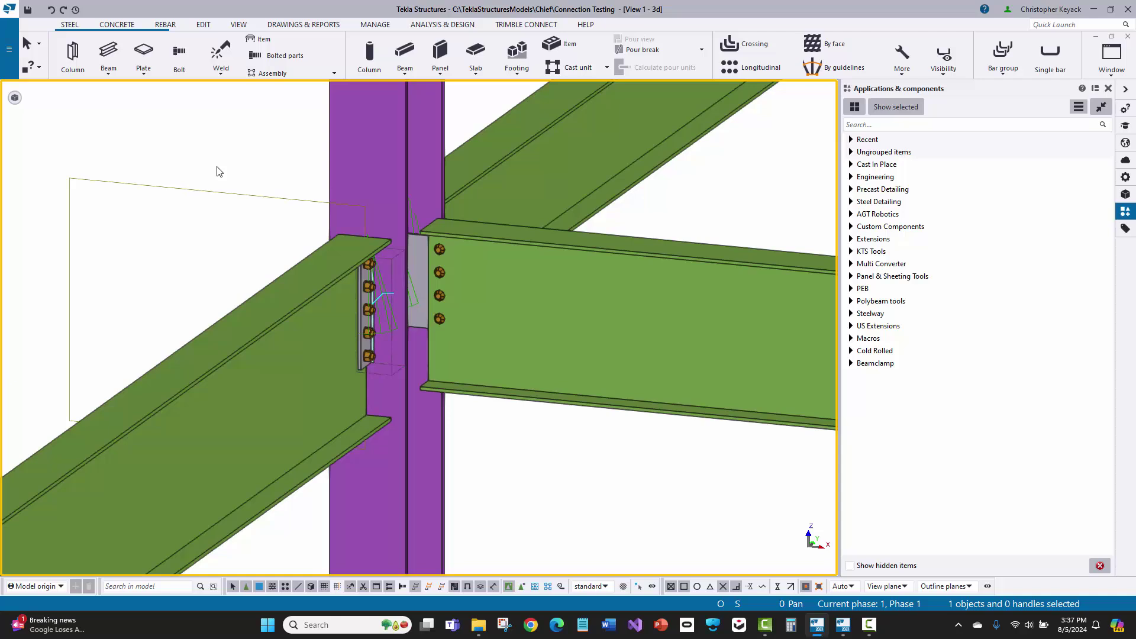
# Store the W14X74 column's shear plate via KTS Tools ComponentCheck and view it under Stored Connections
pyautogui.click(373, 297)
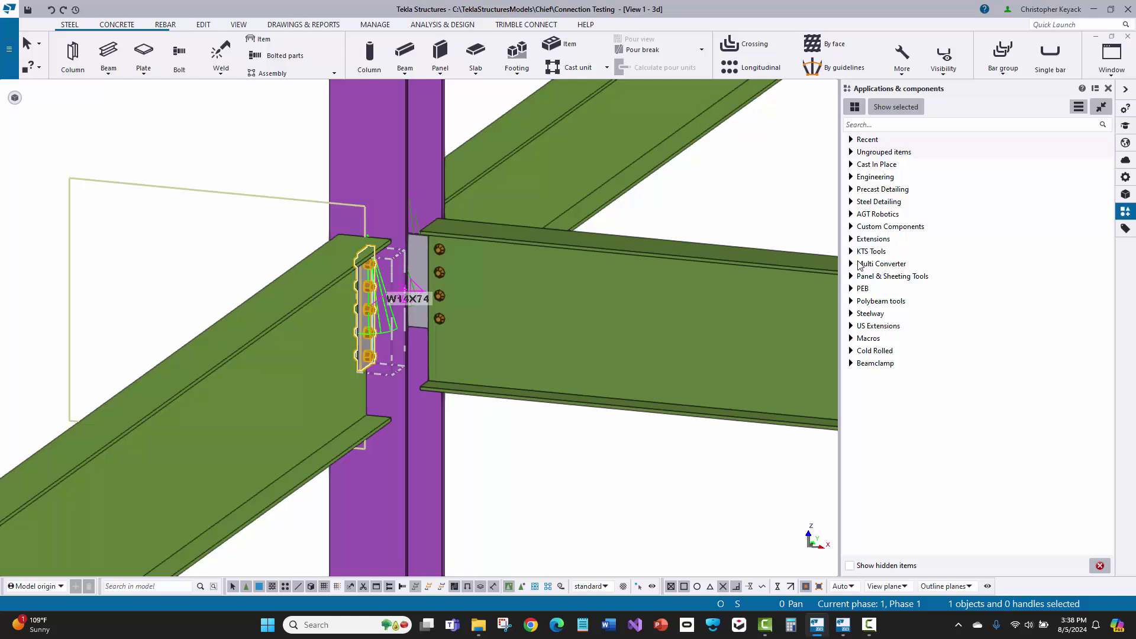
pyautogui.click(851, 251)
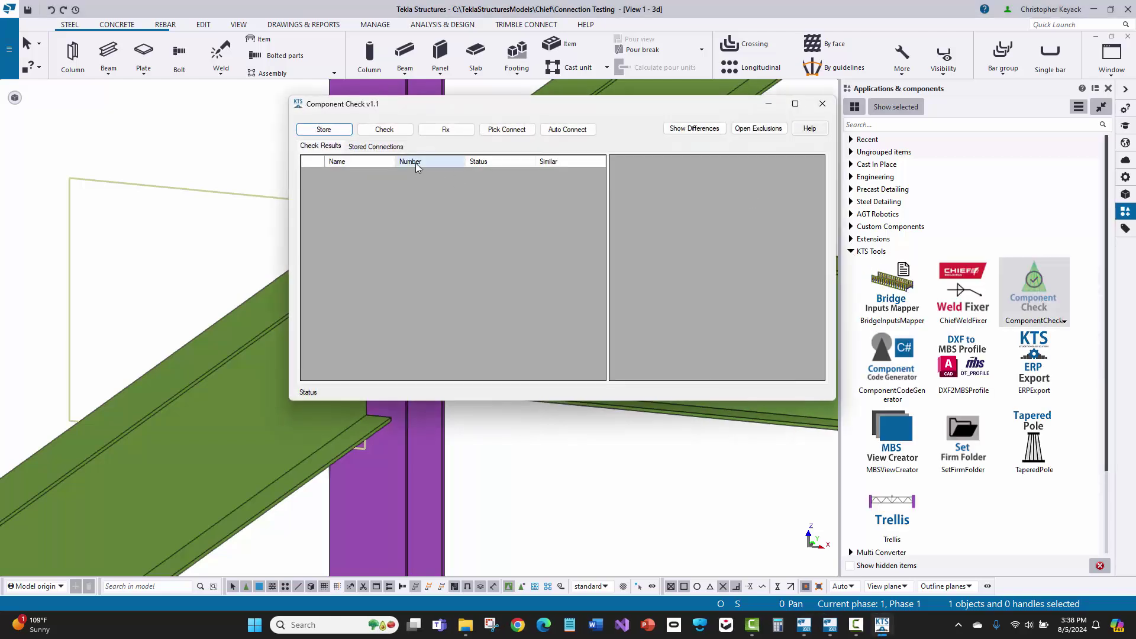
pyautogui.click(324, 129)
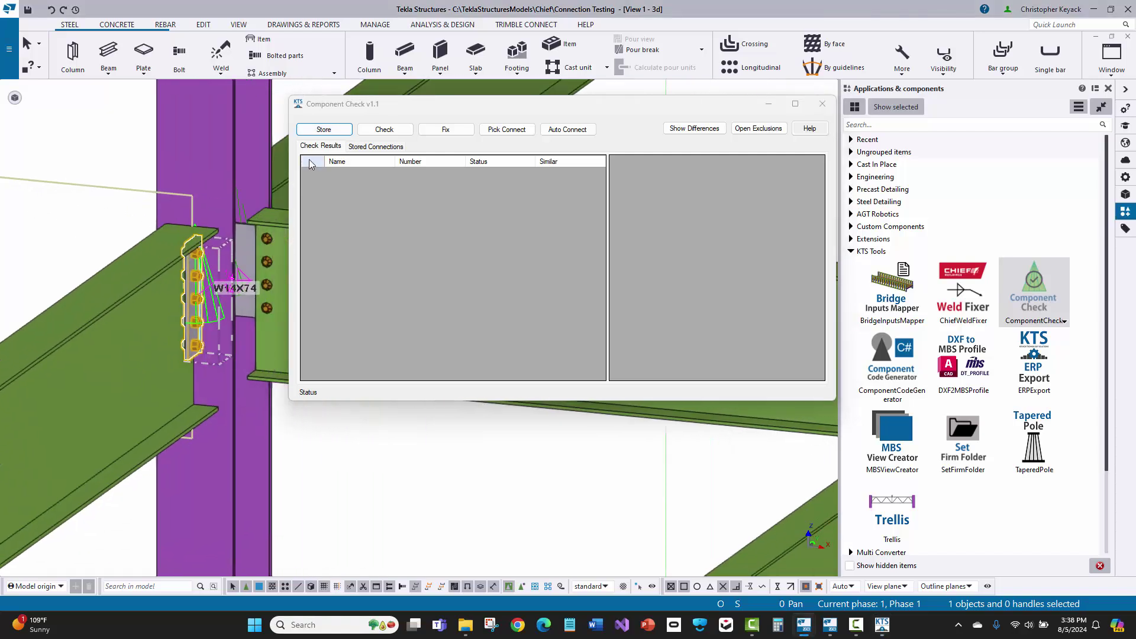
pyautogui.click(379, 147)
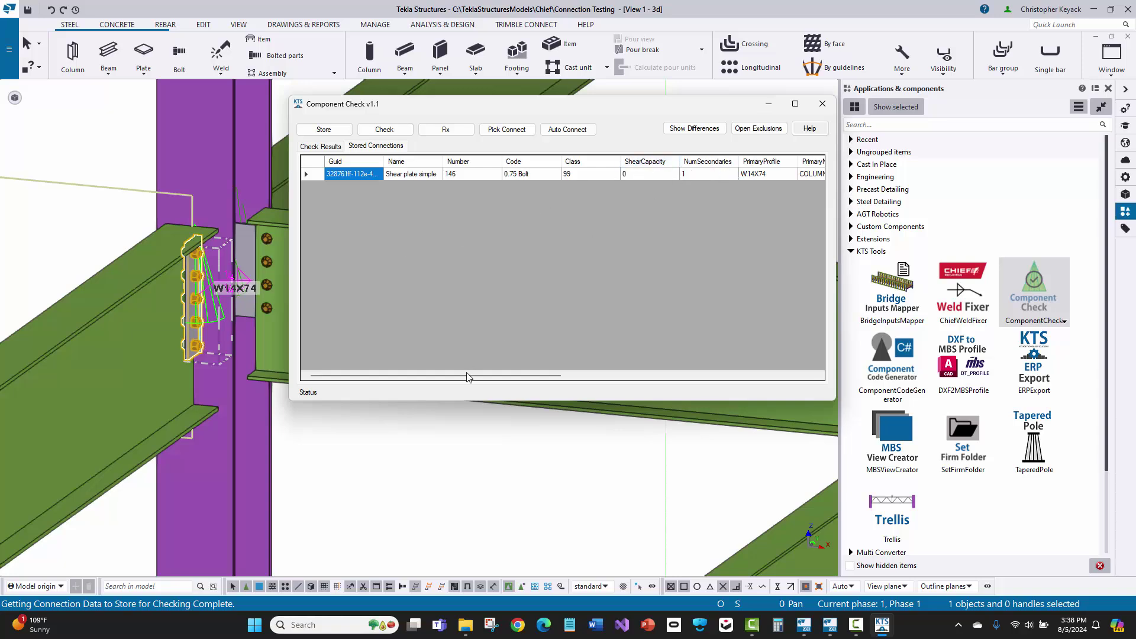
pyautogui.moveTo(465, 375)
pyautogui.mouseDown()
pyautogui.moveTo(492, 375)
pyautogui.moveTo(467, 375)
pyautogui.mouseUp()
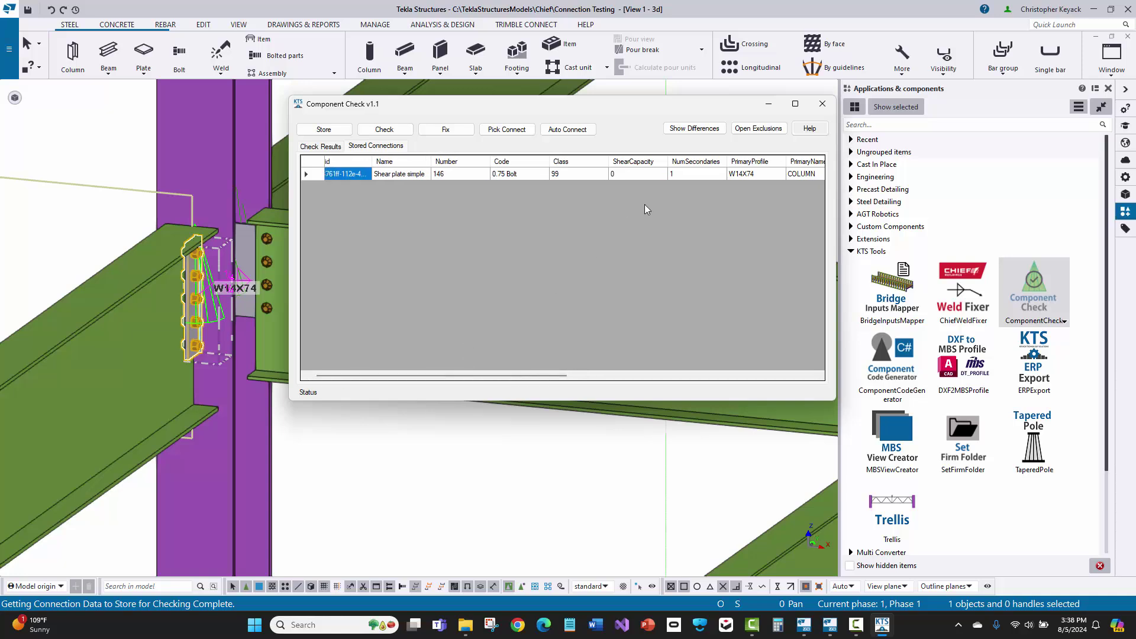
# Select the column-side bolted plate and a second bolted plate, then store both connections
pyautogui.click(250, 239)
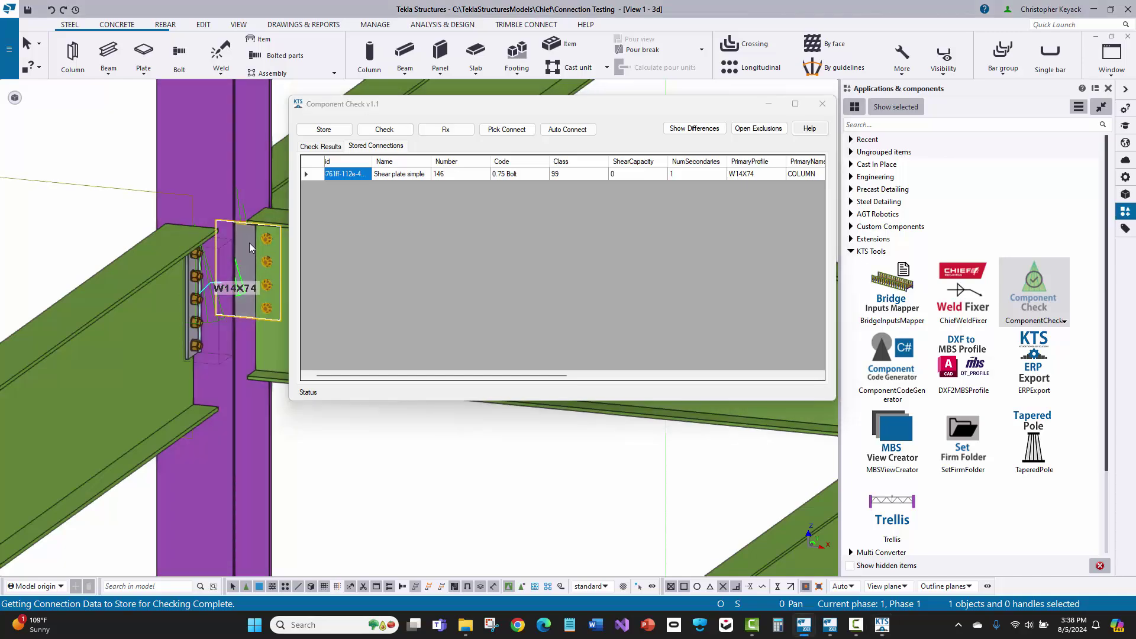
pyautogui.scroll(-3, 256, 234)
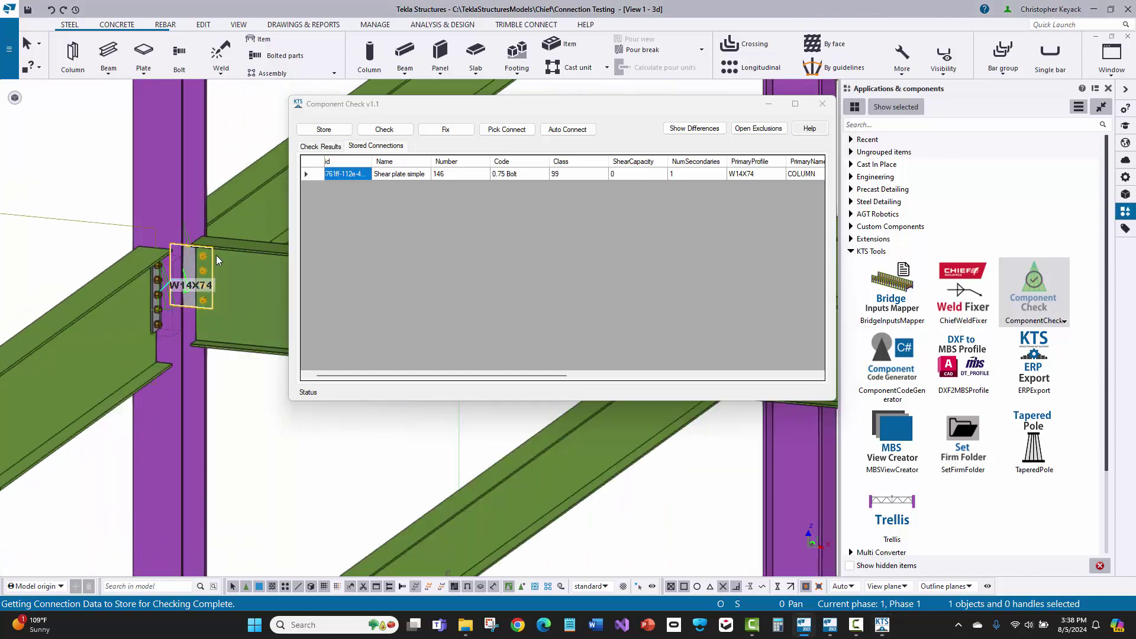
pyautogui.press('v')
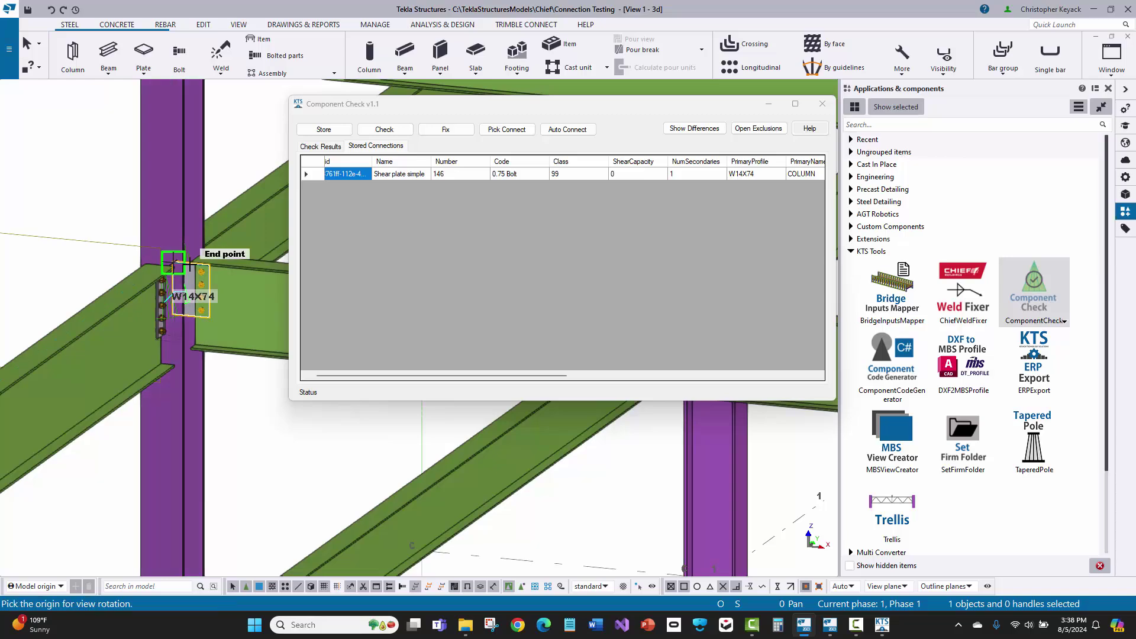
pyautogui.click(177, 255)
pyautogui.keyDown('ctrl'); pyautogui.moveTo(184, 302); pyautogui.dragTo(228, 273, button='middle'); pyautogui.keyUp('ctrl')
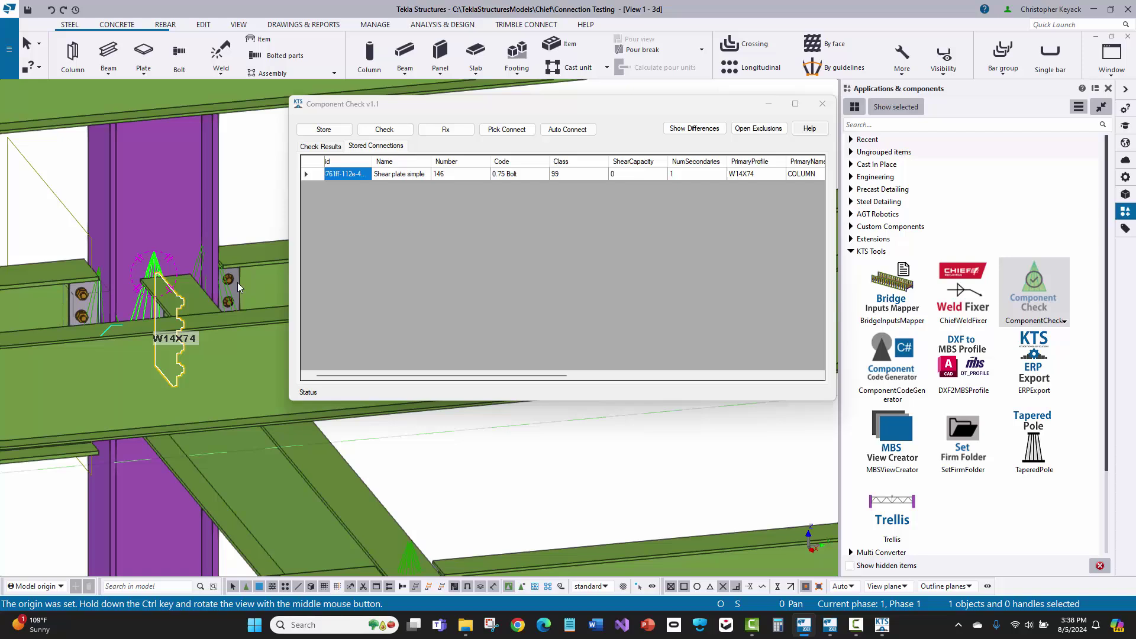
pyautogui.keyDown('ctrl'); pyautogui.click(237, 282); pyautogui.keyUp('ctrl')
pyautogui.click(324, 129)
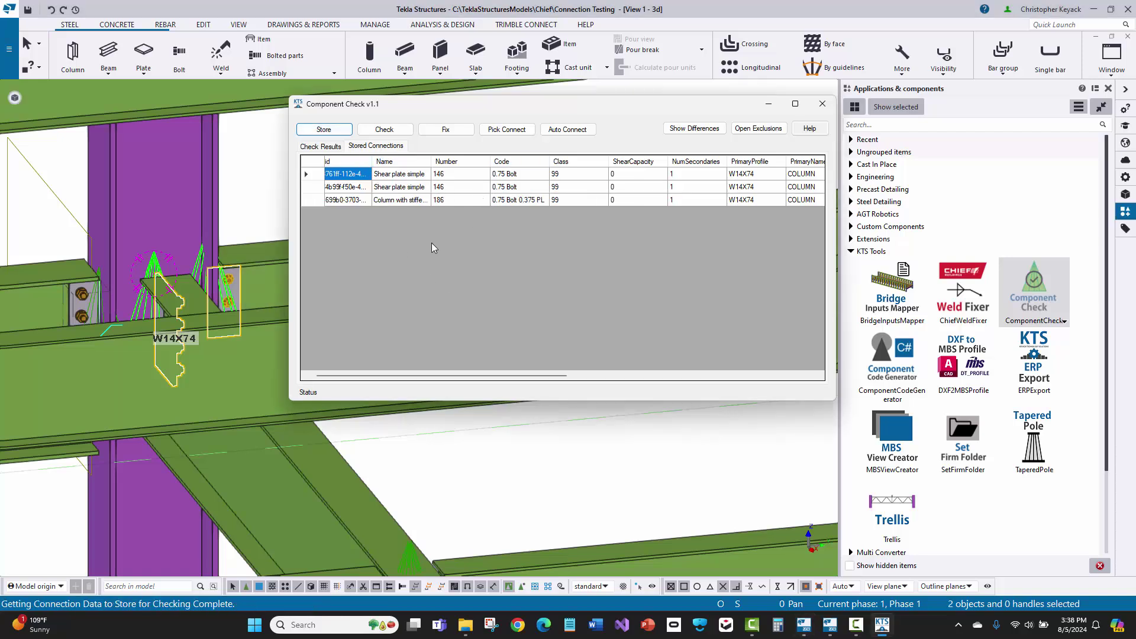
# Pick Connect the purple column (primary) to the green beam (secondary) using the stored connections
pyautogui.click(318, 145)
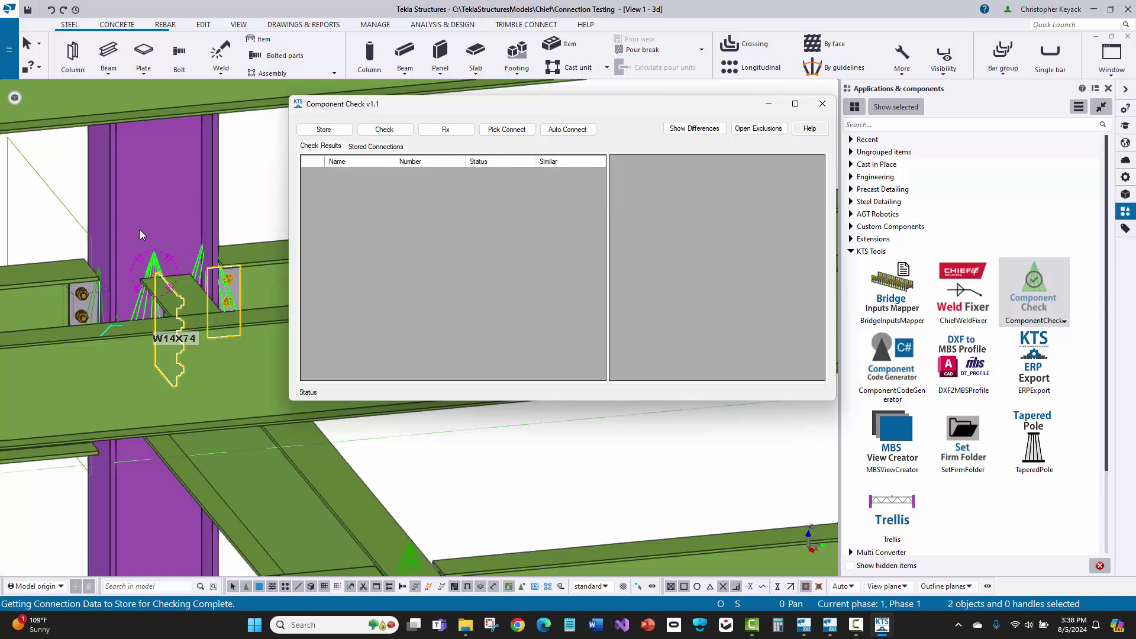
pyautogui.scroll(-5, 140, 266)
pyautogui.scroll(-5, 136, 300)
pyautogui.keyDown('ctrl'); pyautogui.moveTo(136, 300); pyautogui.dragTo(279, 361, button='middle'); pyautogui.keyUp('ctrl')
pyautogui.scroll(10, 280, 360)
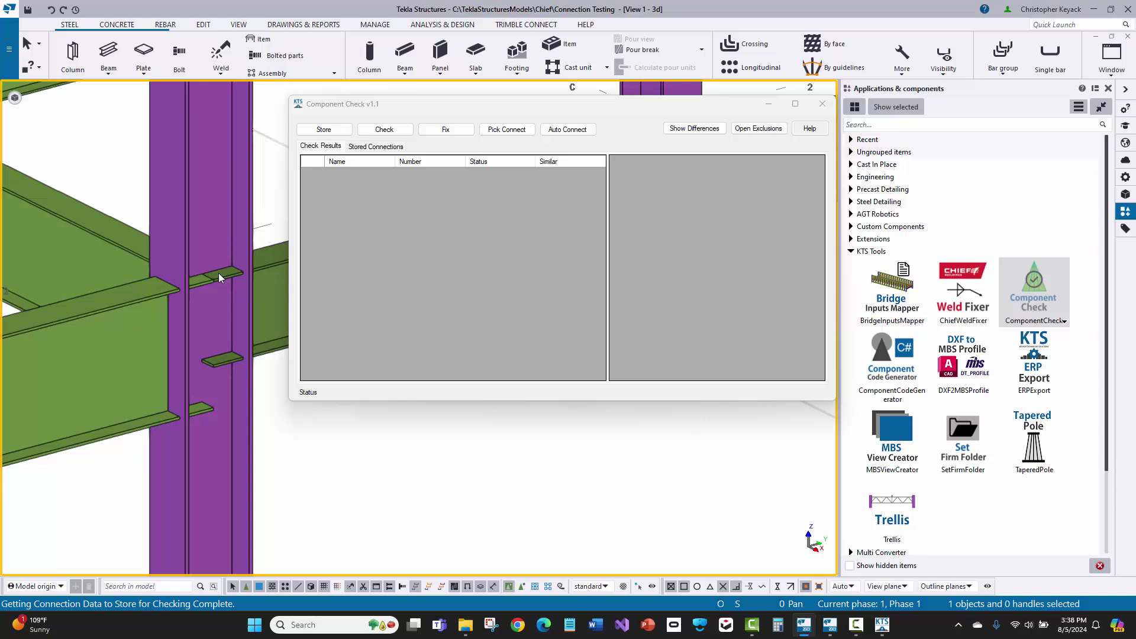
pyautogui.moveTo(212, 248); pyautogui.dragTo(236, 229, button='middle')
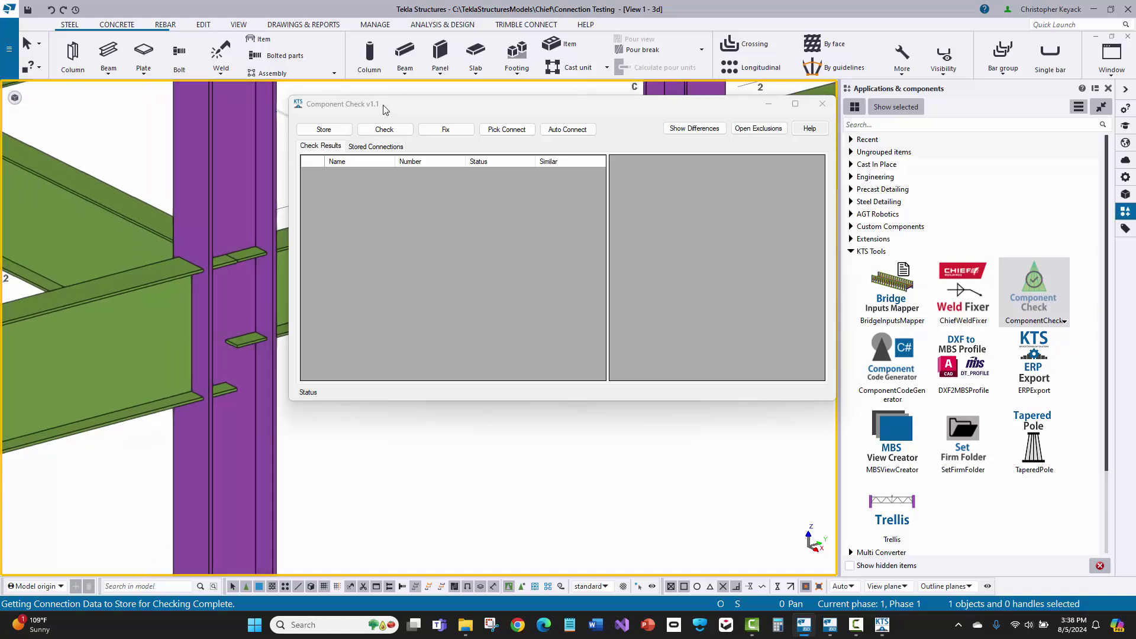
pyautogui.moveTo(384, 106); pyautogui.dragTo(466, 106)
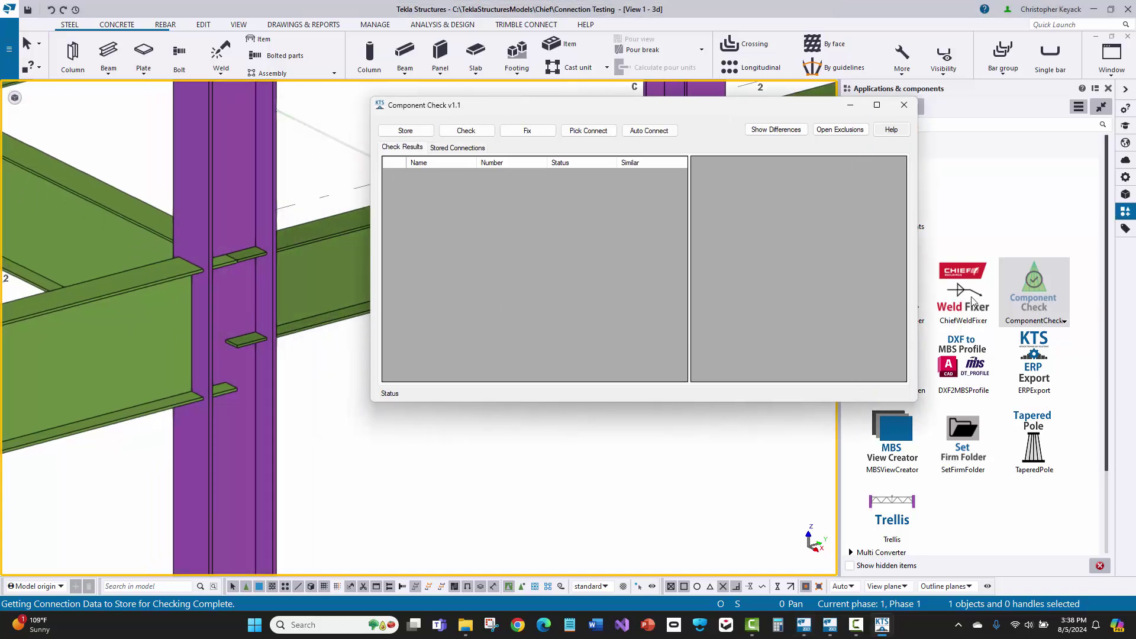
pyautogui.click(588, 130)
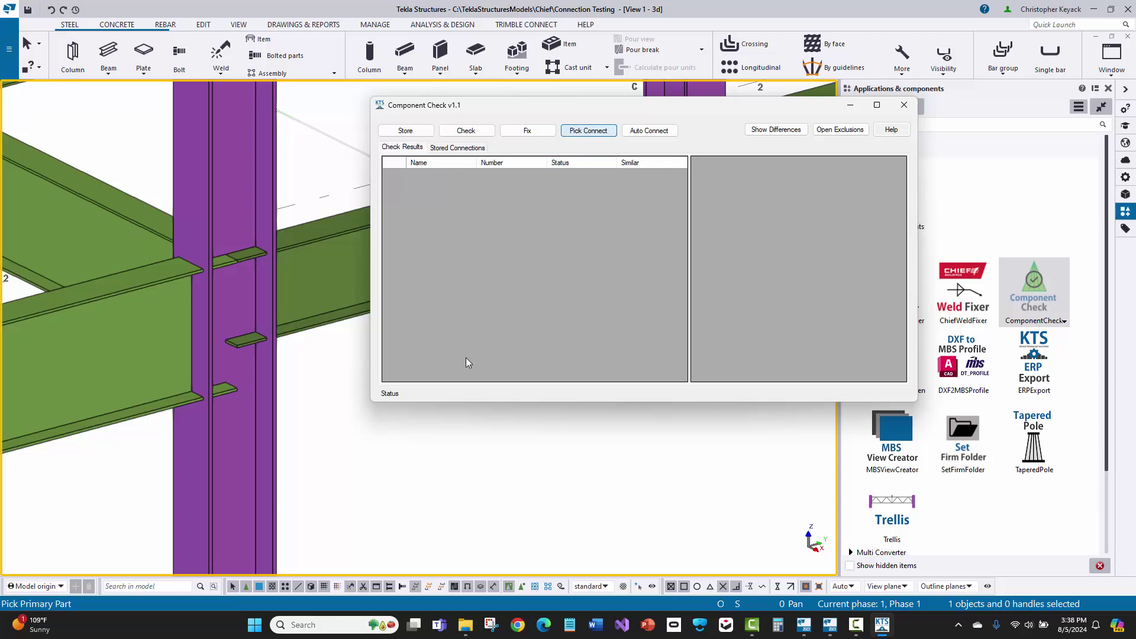
pyautogui.click(261, 159)
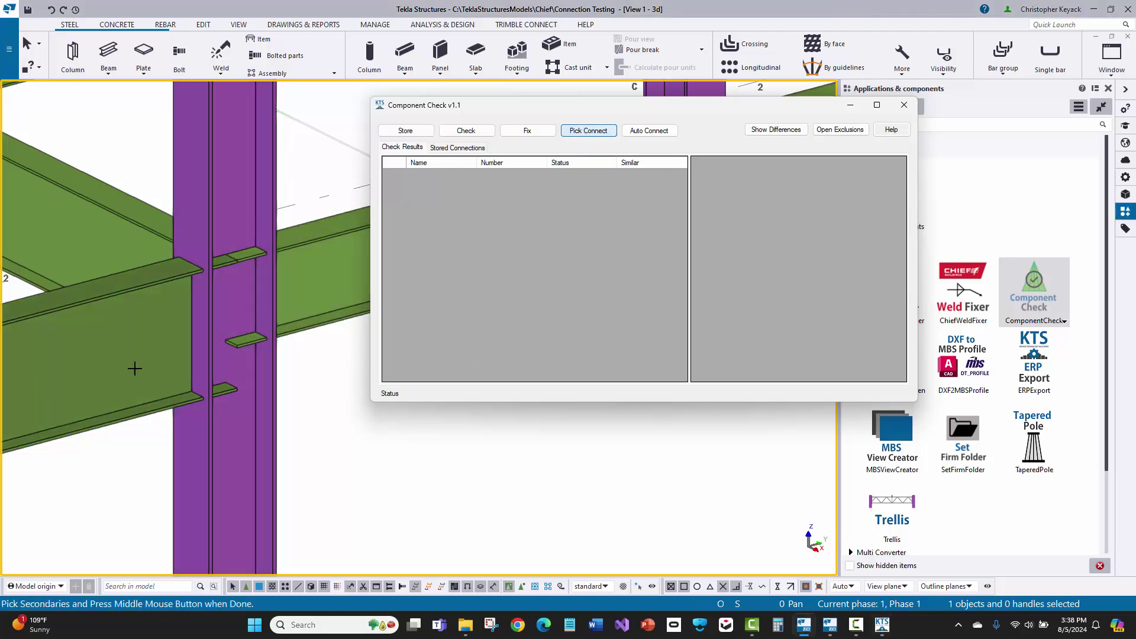
pyautogui.click(135, 367)
pyautogui.middleClick(134, 467)
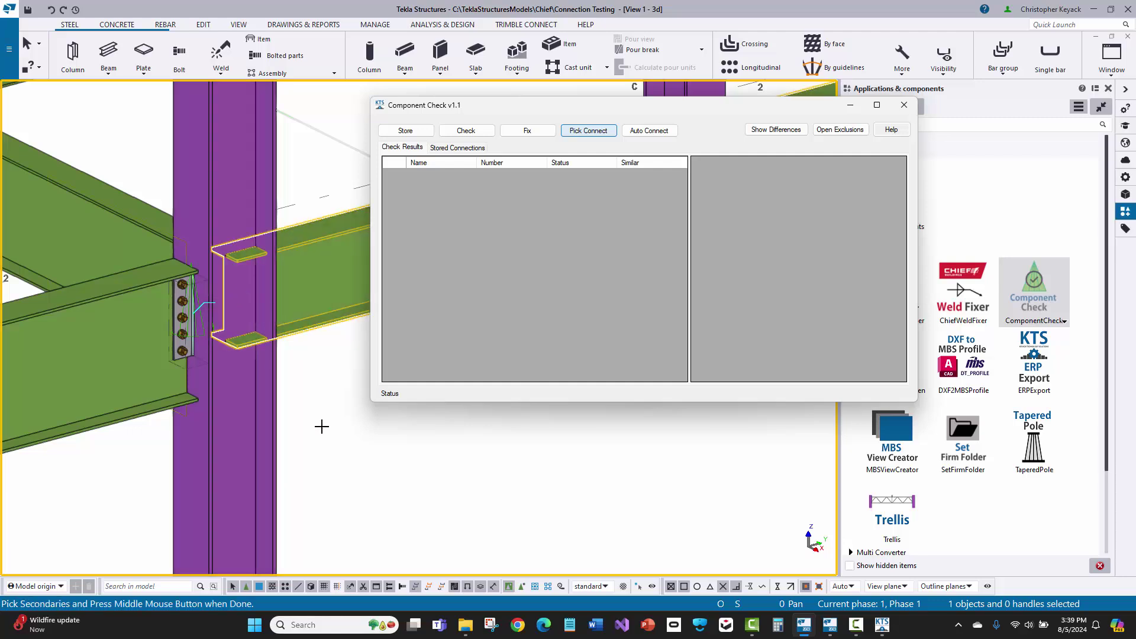
# Pick Connect two more column-to-beam joints with the stored connections
pyautogui.click(178, 183)
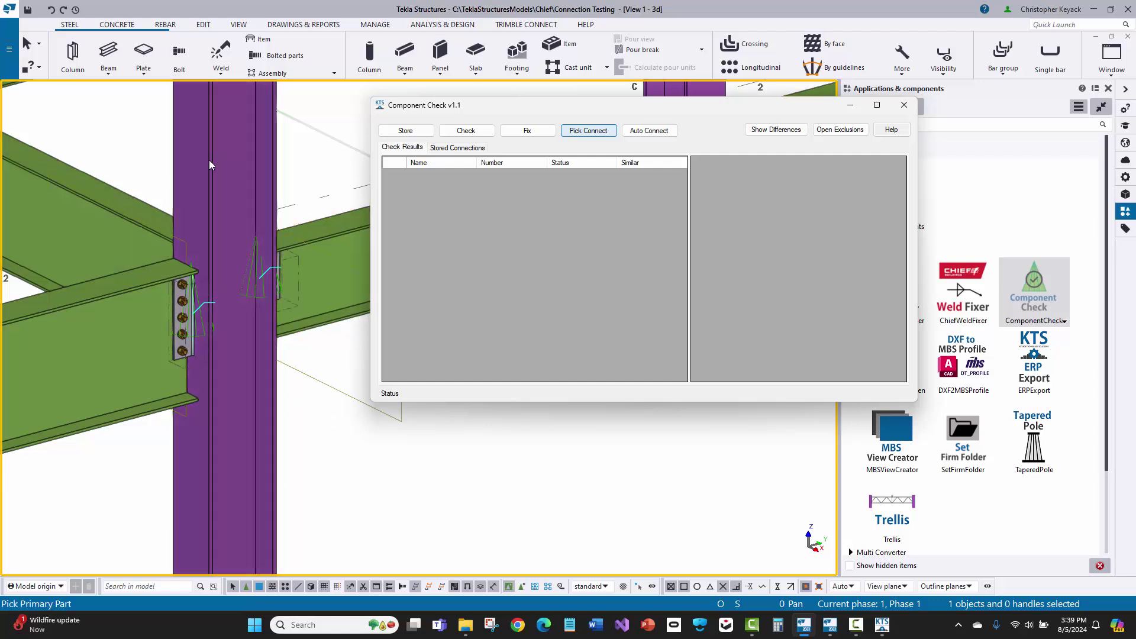
pyautogui.click(132, 295)
pyautogui.middleClick(132, 295)
pyautogui.scroll(-5, 131, 296)
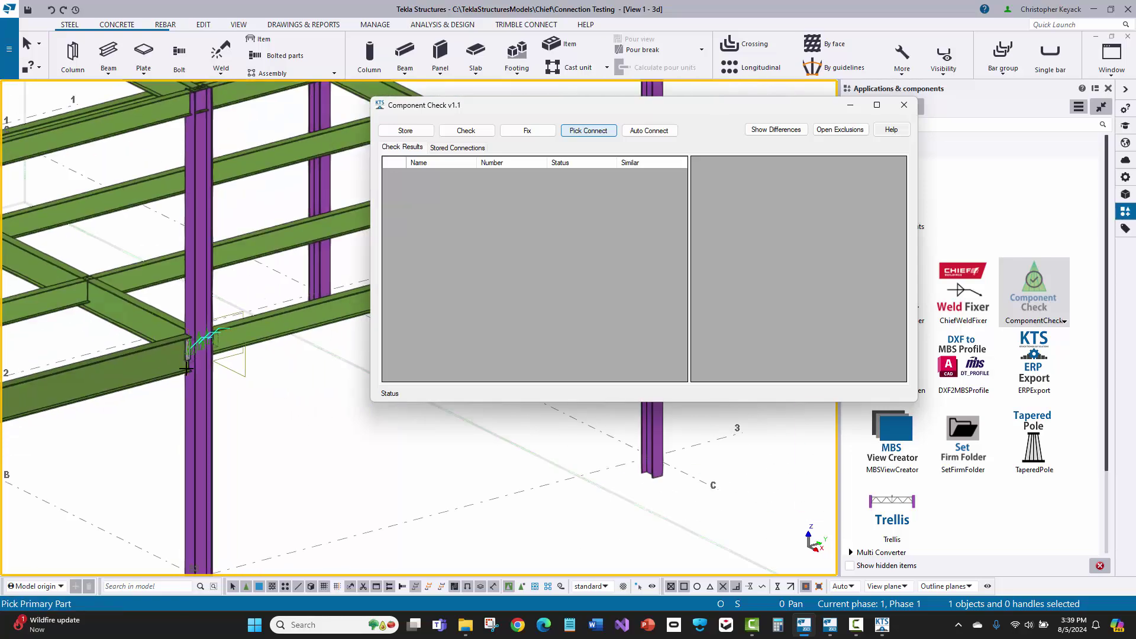
pyautogui.scroll(4, 235, 329)
pyautogui.scroll(5, 235, 329)
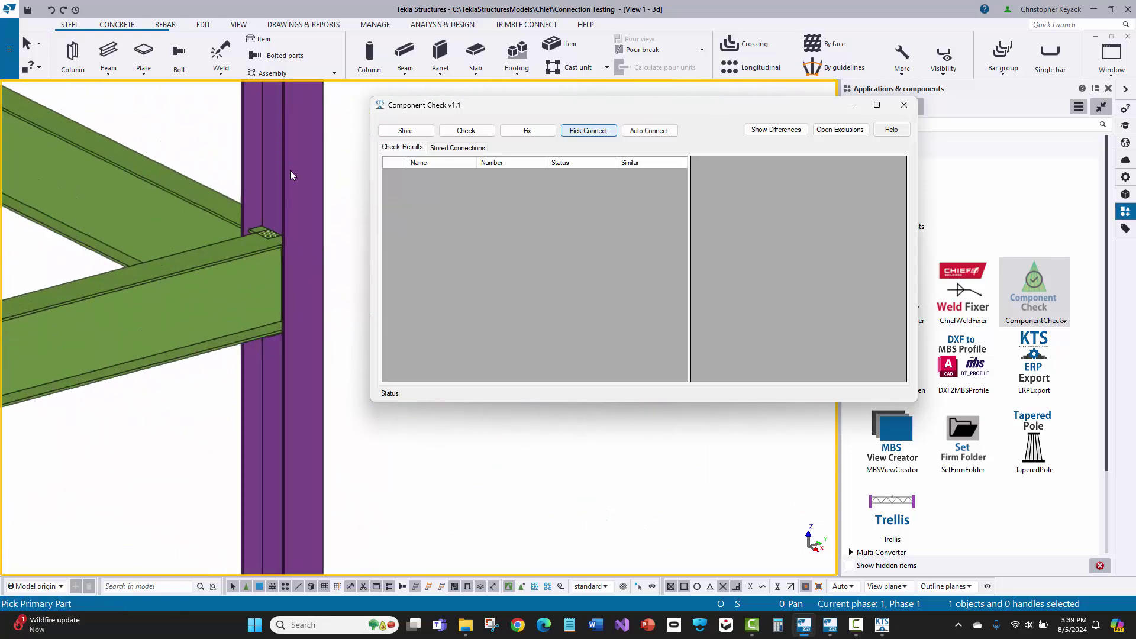
pyautogui.click(197, 302)
pyautogui.middleClick(210, 143)
# Open the List report and highlight the beams of both 'no matching connection' framings
pyautogui.rightClick(200, 137)
pyautogui.click(230, 290)
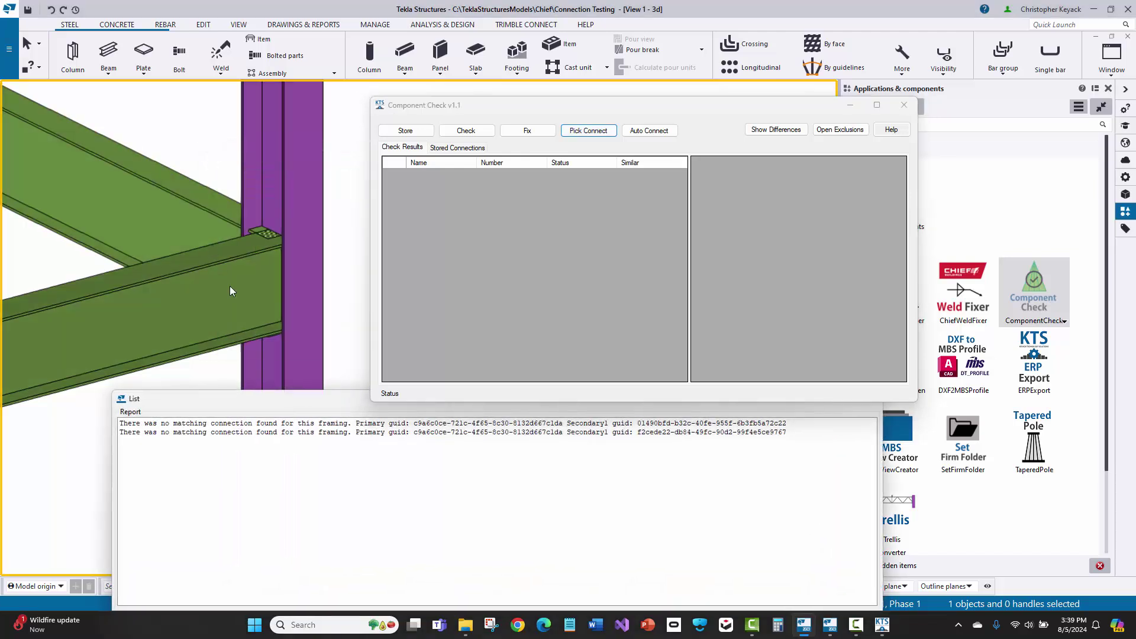
pyautogui.click(299, 425)
pyautogui.click(300, 432)
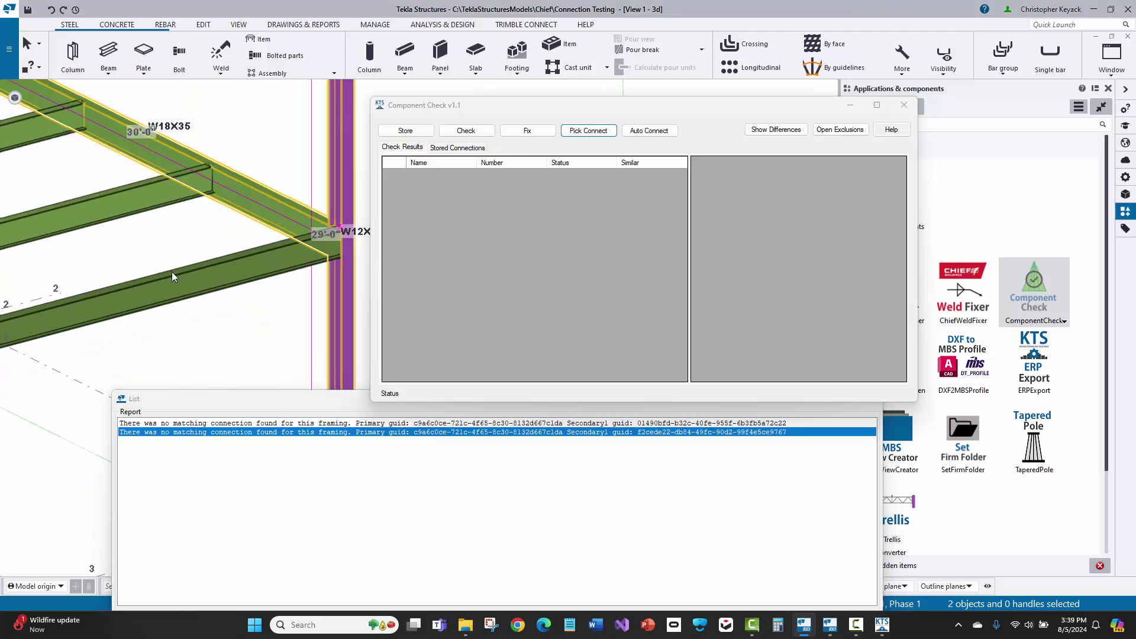
# Show the stored connections: two Shear plate simple (146) and one Column with stiffener (186)
pyautogui.click(457, 148)
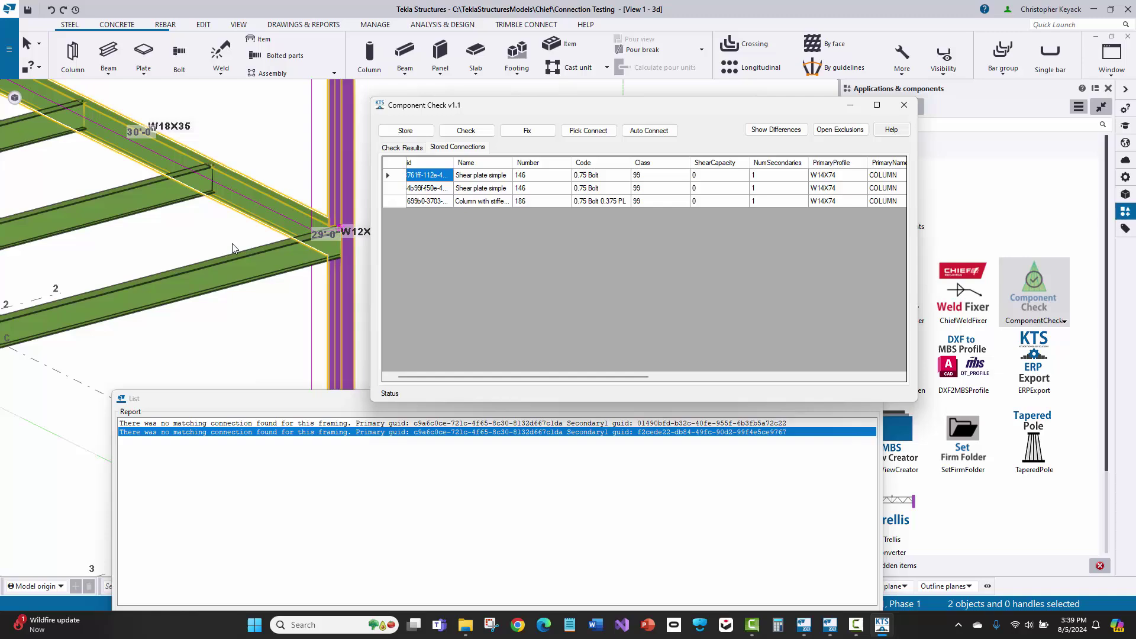
pyautogui.click(129, 256)
pyautogui.scroll(4, 129, 255)
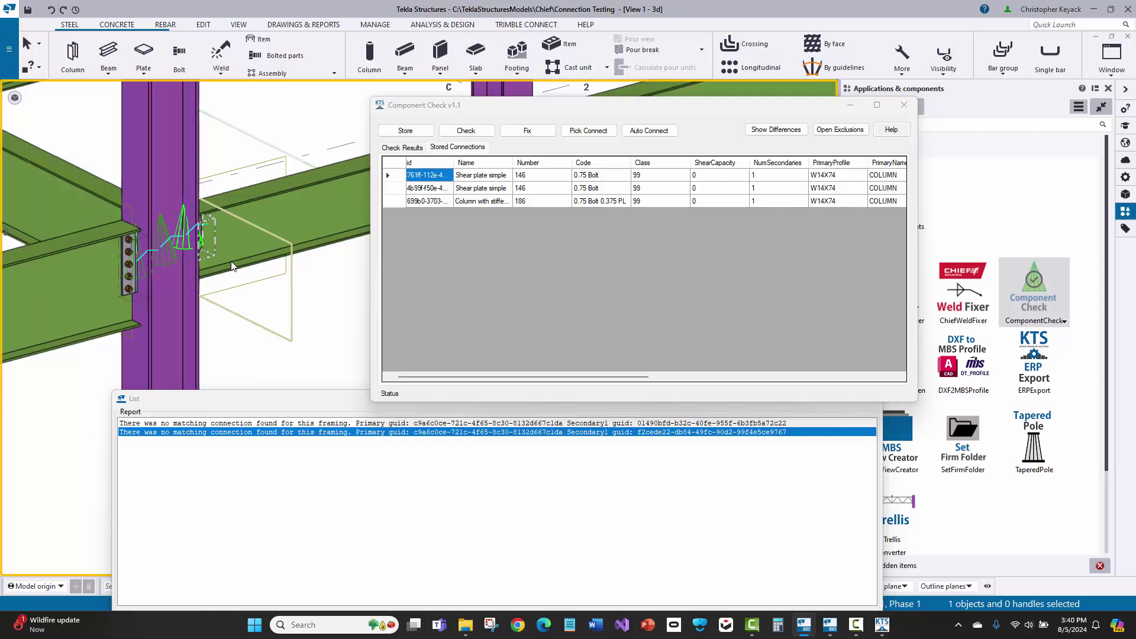
# Zoom the 3D view toward the beam-to-girder shear plate connection
pyautogui.scroll(2, 67, 247)
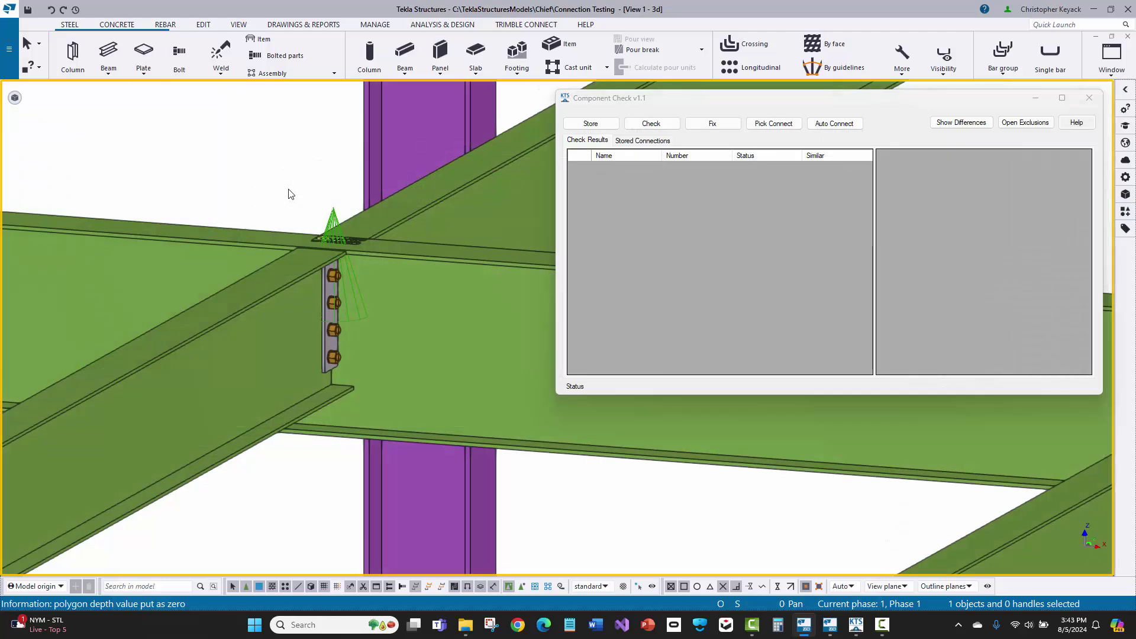
# Check the beam-to-girder shear plate's bolt settings (4-0.75 bolts)
pyautogui.click(326, 226)
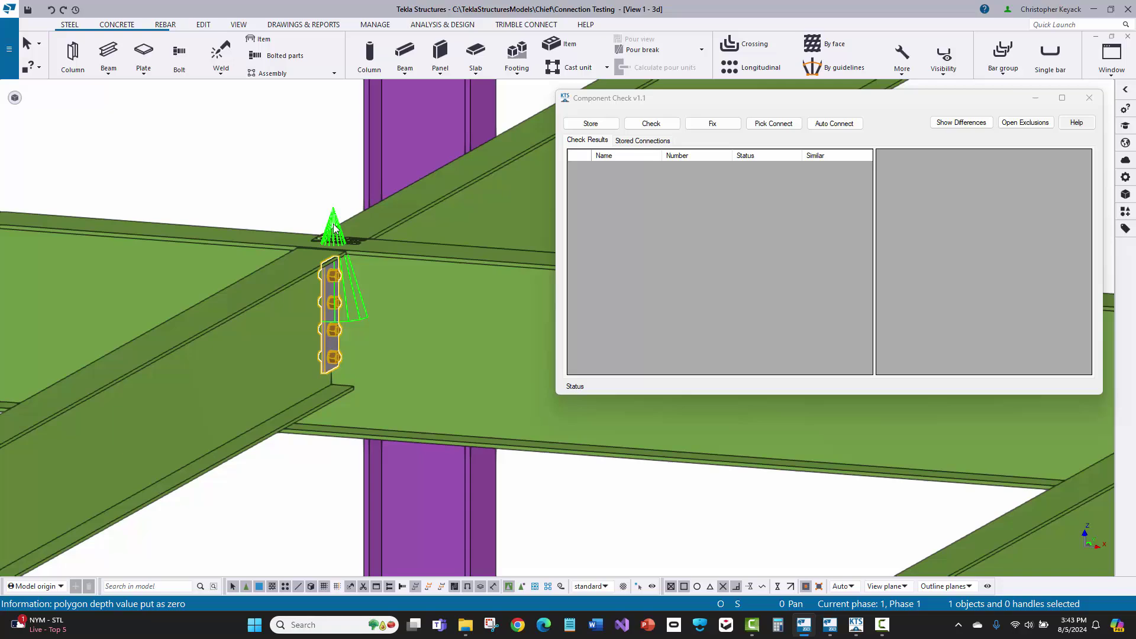
pyautogui.doubleClick(335, 228)
pyautogui.click(218, 156)
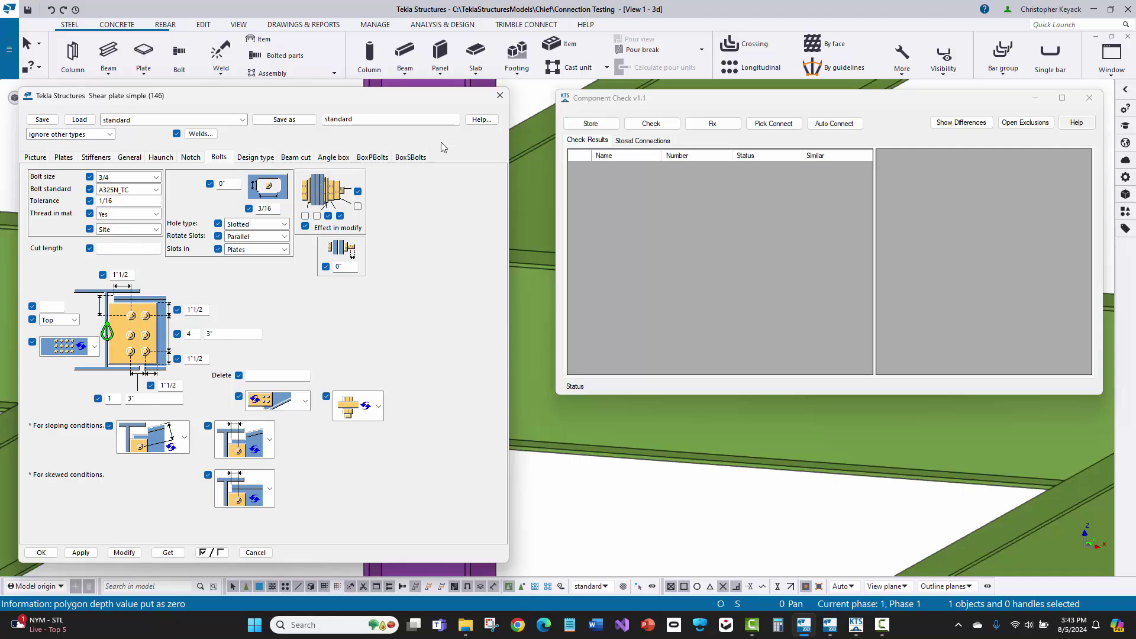
pyautogui.click(500, 96)
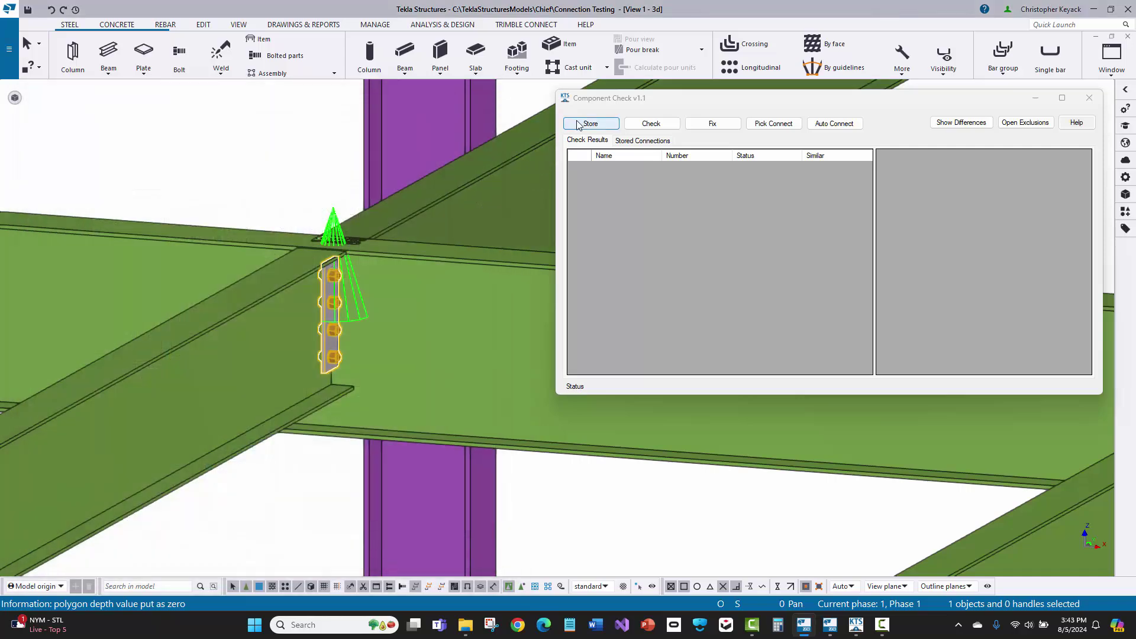
# Store the shear plate as the fourth stored connection, on the W21X44 beam
pyautogui.click(590, 123)
pyautogui.click(642, 141)
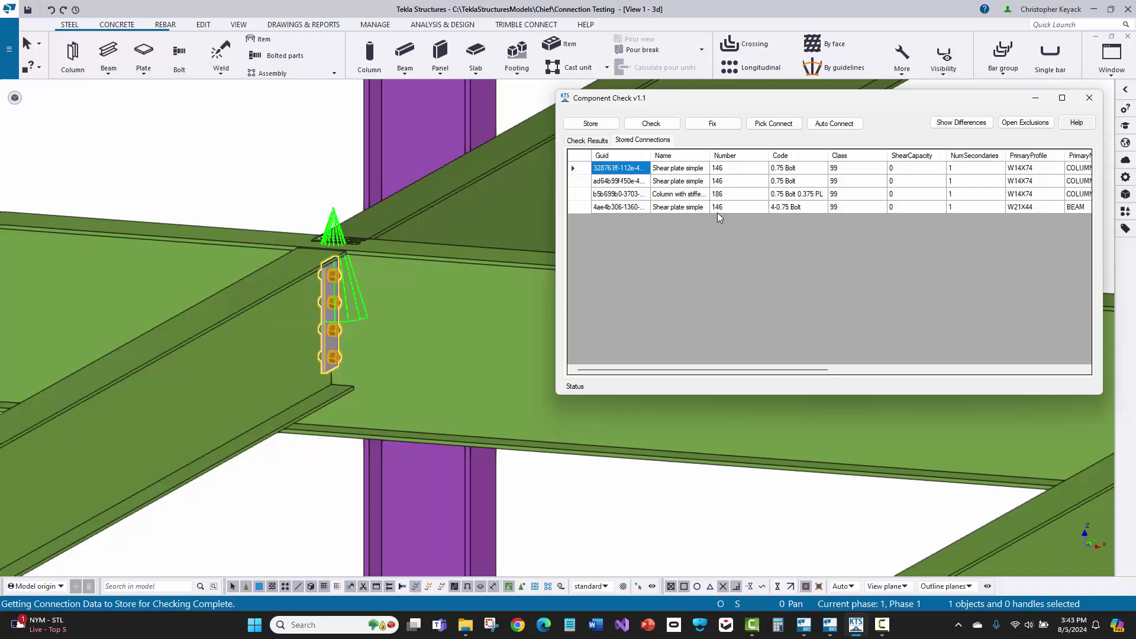
pyautogui.click(736, 207)
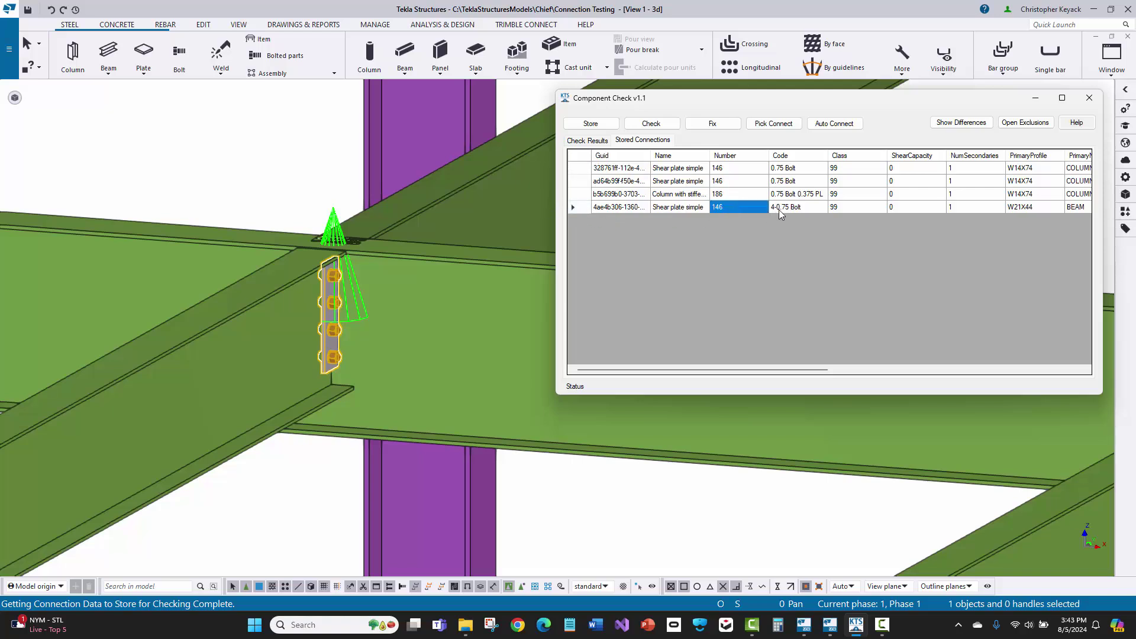
pyautogui.scroll(-6, 246, 177)
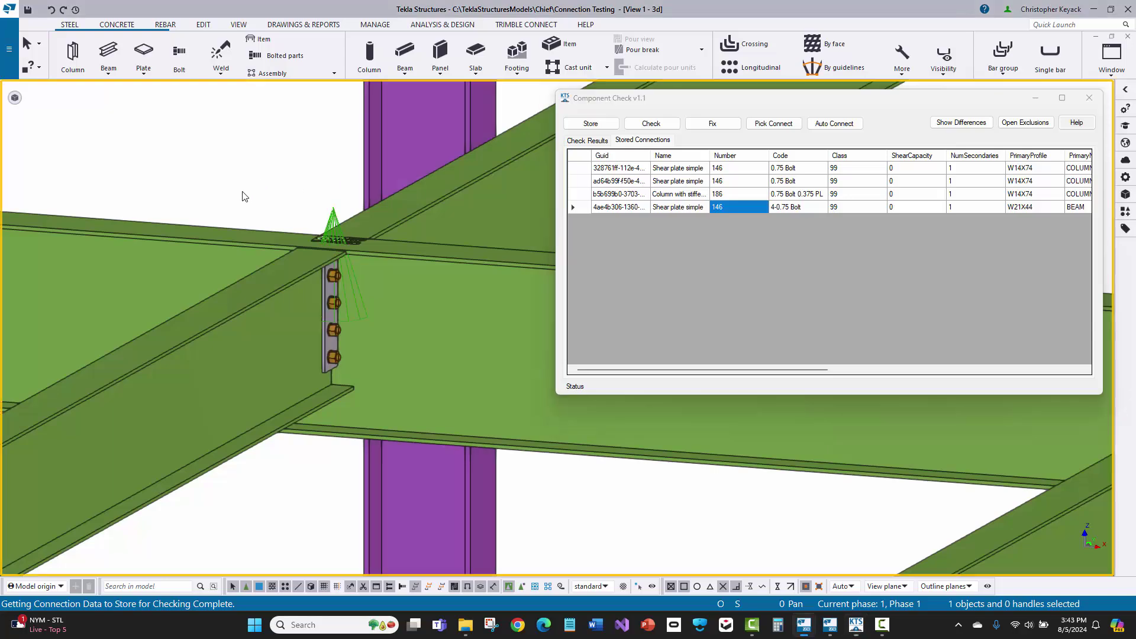
# Select all 67 frame members and Auto Connect them using the stored connections
pyautogui.scroll(-5, 201, 246)
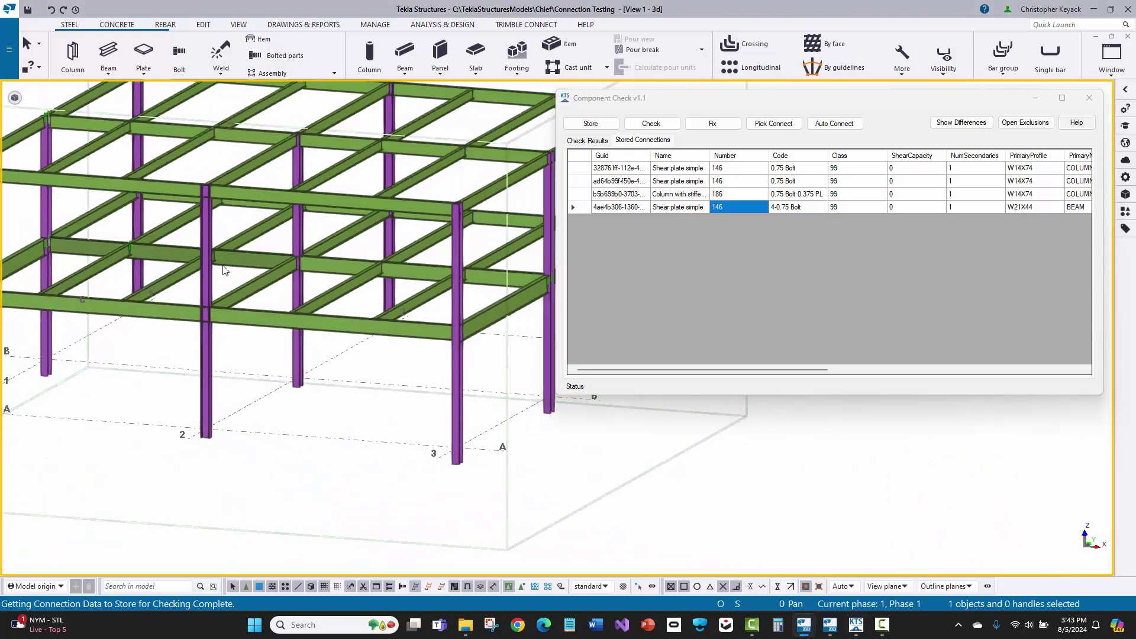
pyautogui.scroll(4, 283, 269)
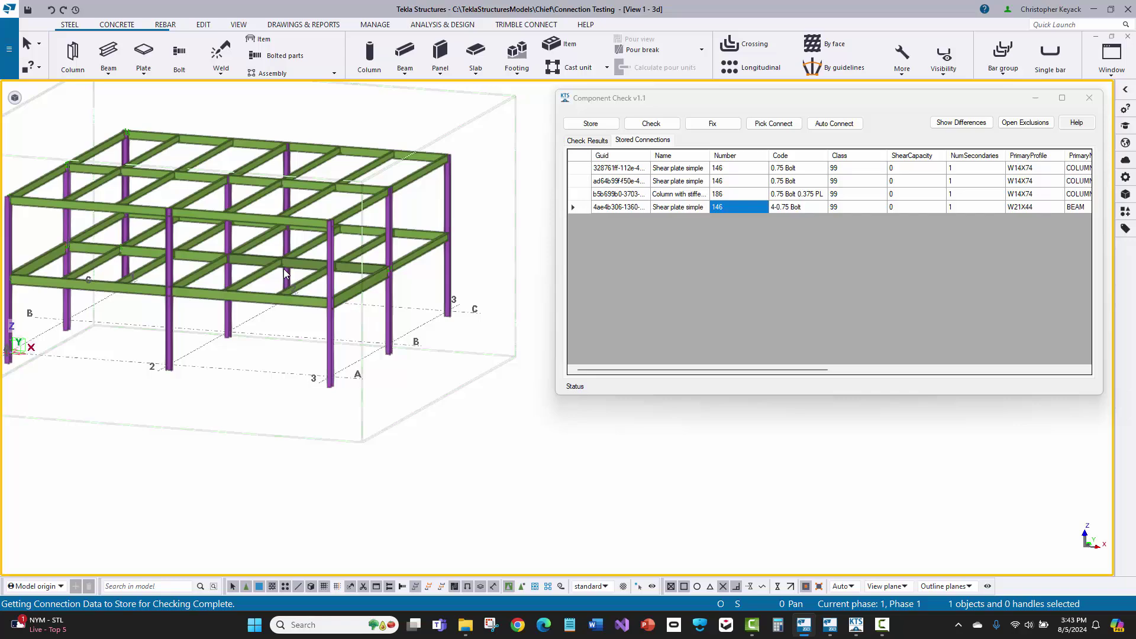
pyautogui.keyDown('ctrl'); pyautogui.moveTo(362, 293); pyautogui.dragTo(407, 241, button='middle'); pyautogui.keyUp('ctrl')
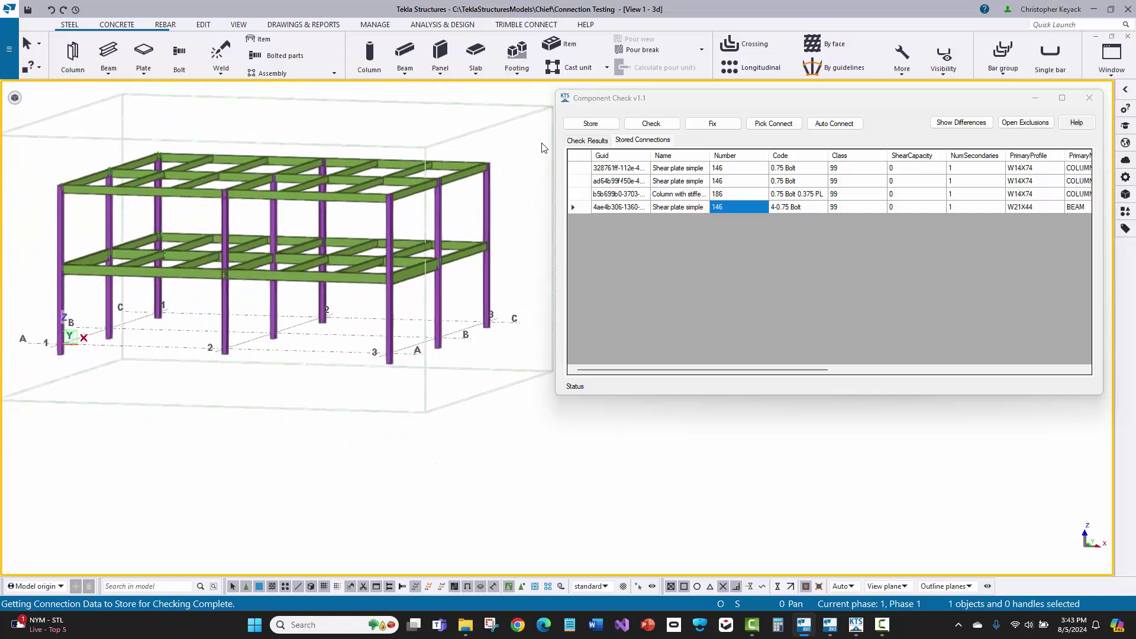
pyautogui.moveTo(507, 125); pyautogui.dragTo(29, 307)
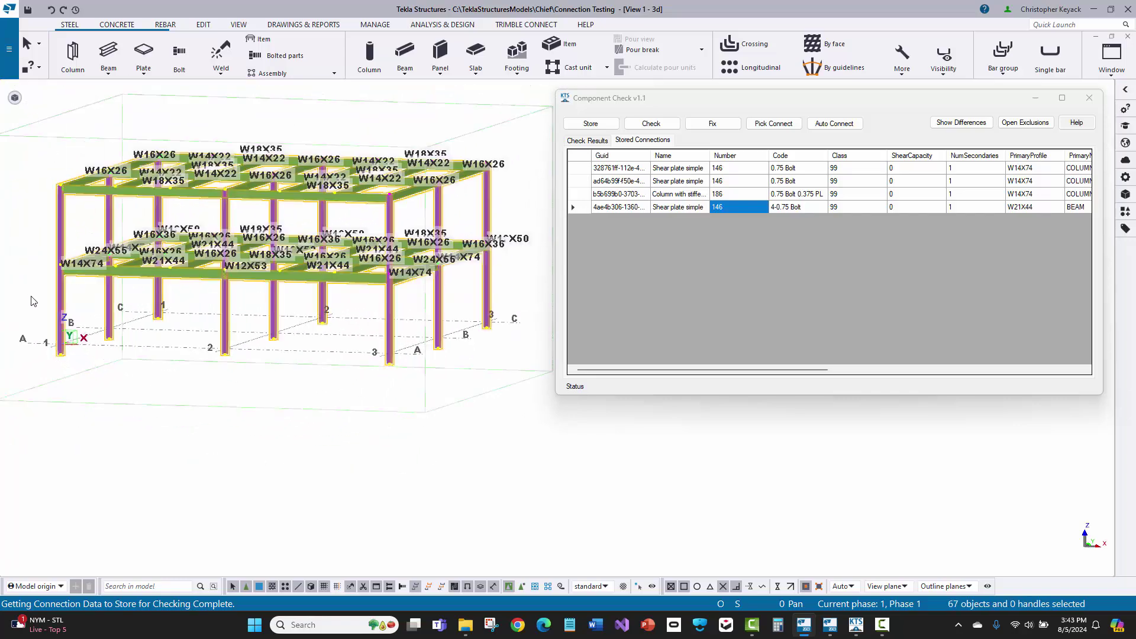
pyautogui.scroll(2, 199, 205)
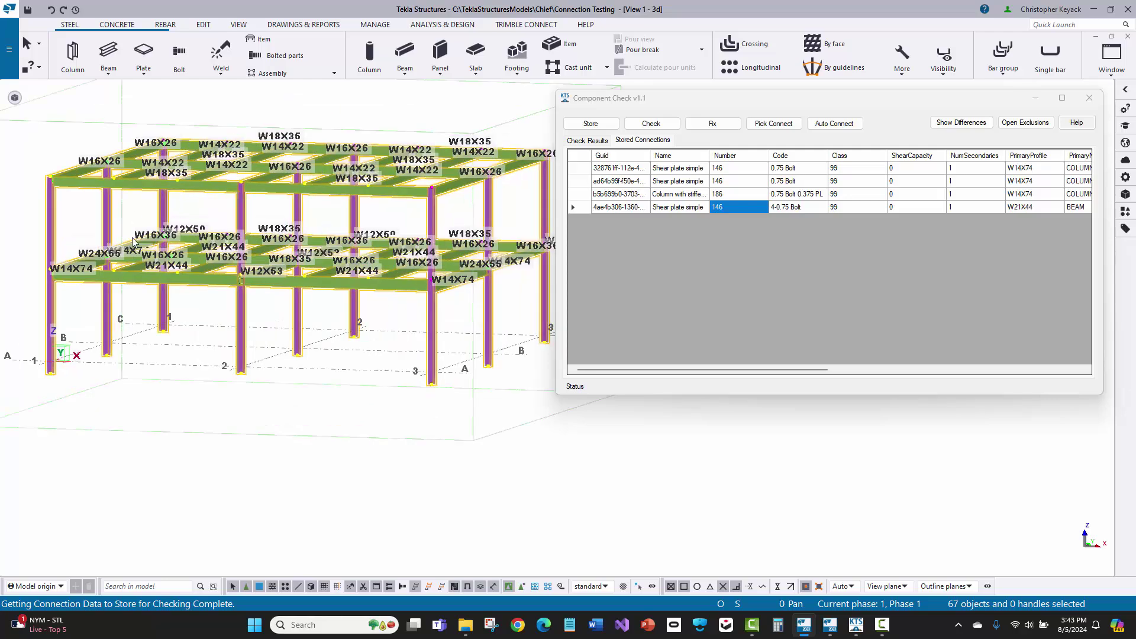
pyautogui.click(834, 123)
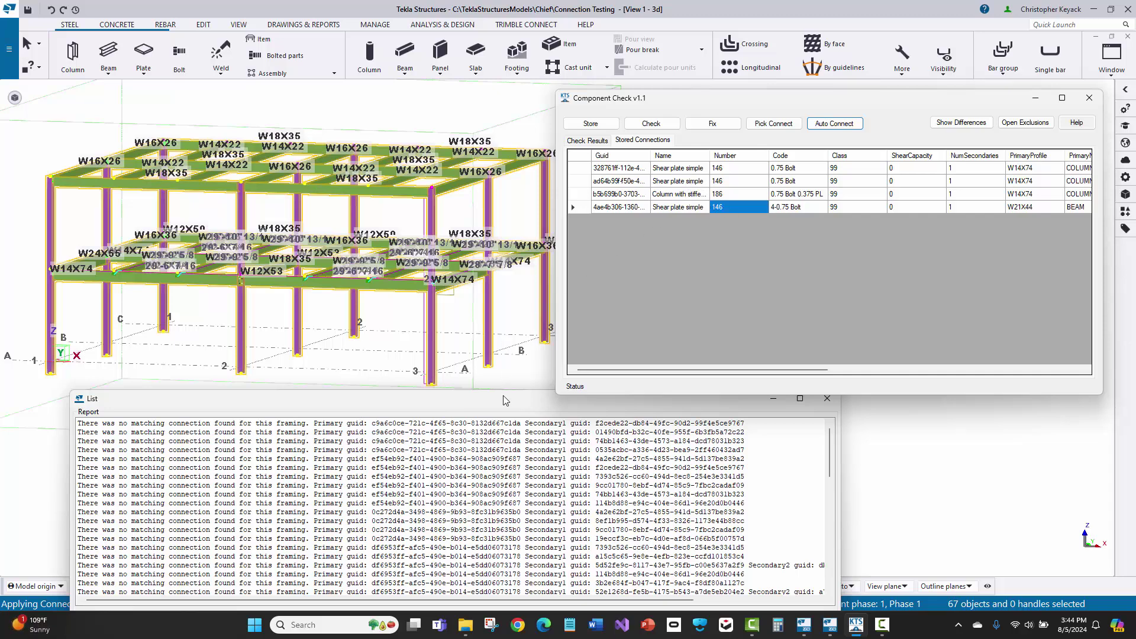
# Locate the reported unmatched framings in the model, then close the report
pyautogui.scroll(2, 187, 213)
pyautogui.click(207, 217)
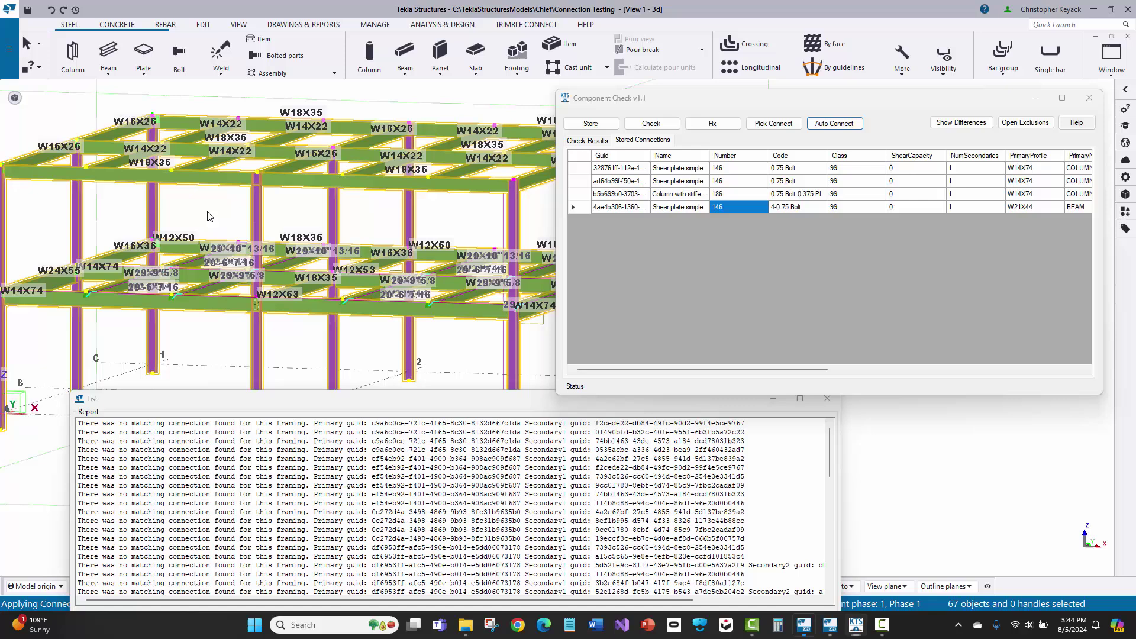
pyautogui.click(276, 424)
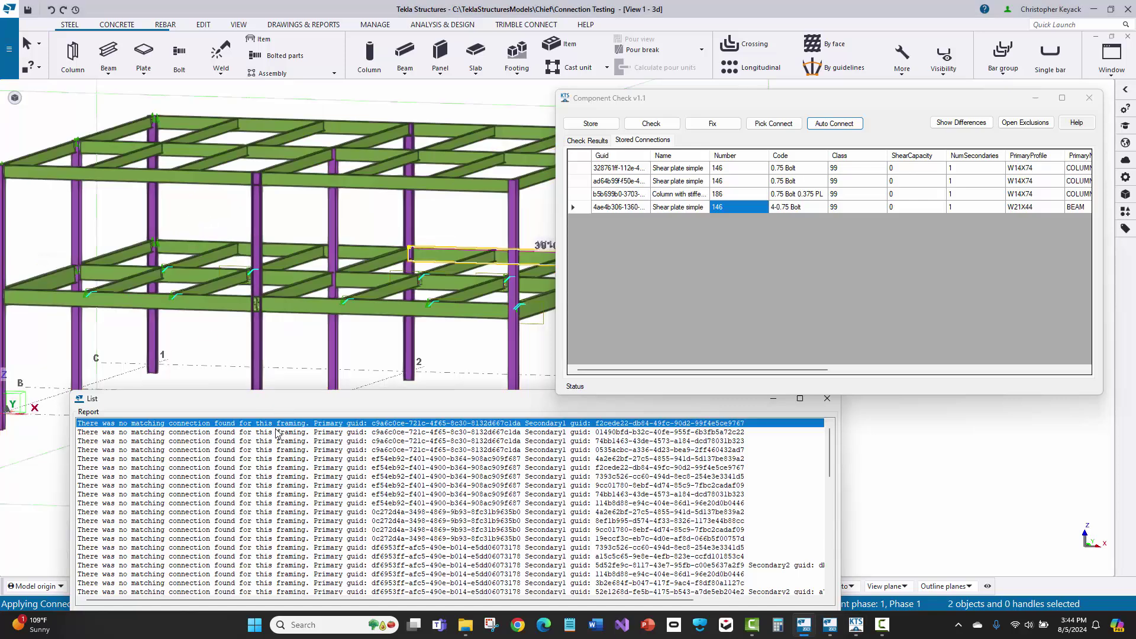
pyautogui.keyDown('shift'); pyautogui.click(273, 502); pyautogui.keyUp('shift')
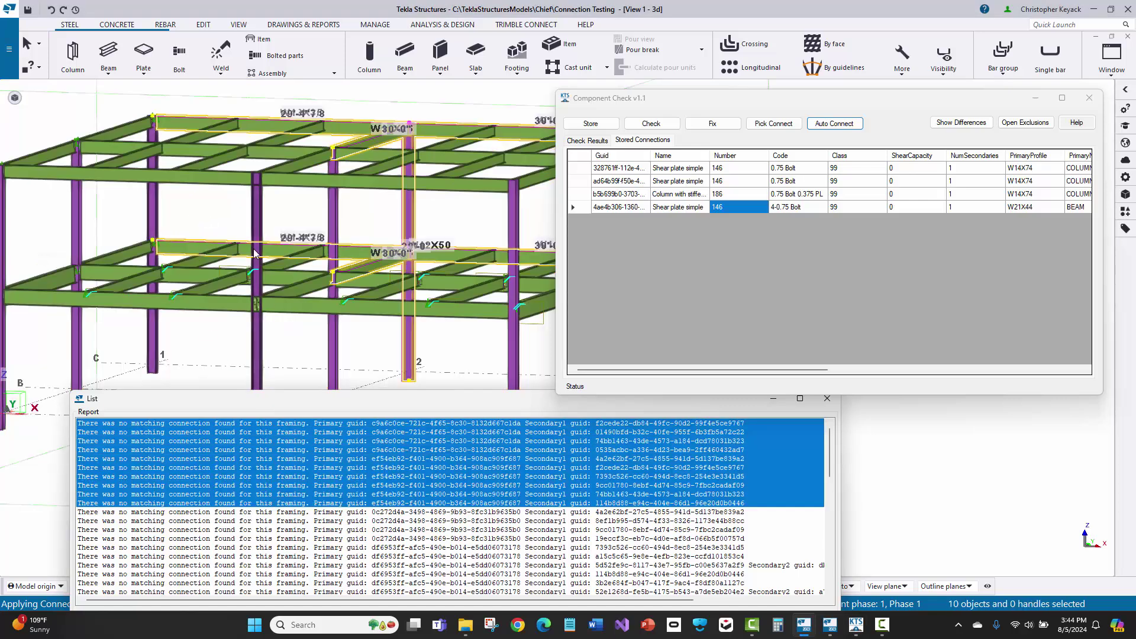
pyautogui.scroll(-2, 329, 233)
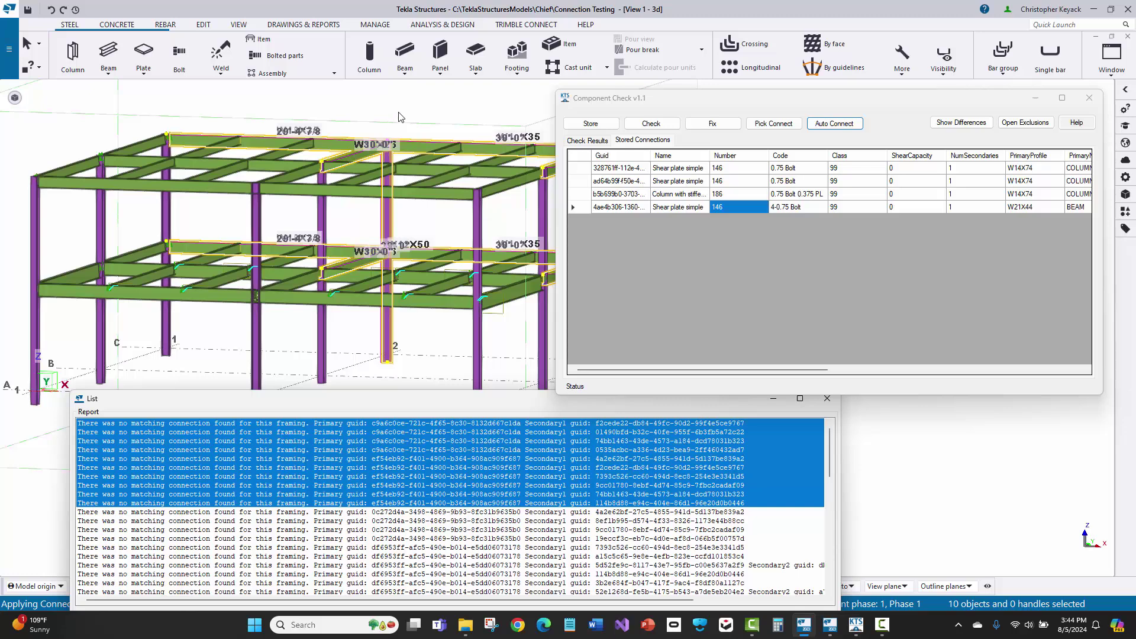
pyautogui.click(485, 253)
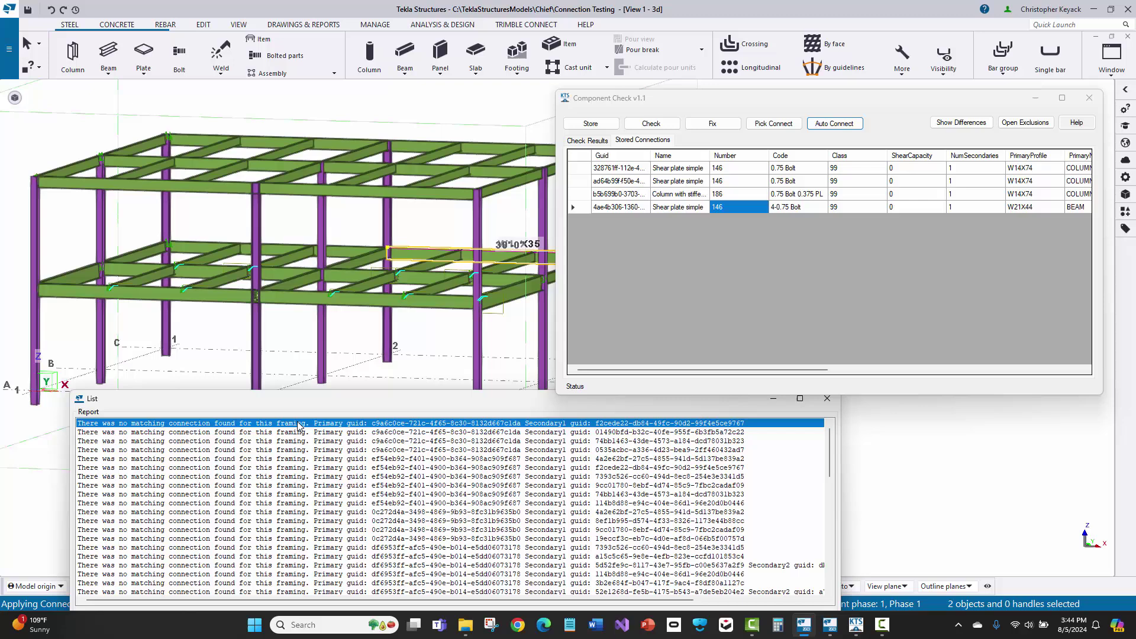
pyautogui.scroll(4, 485, 253)
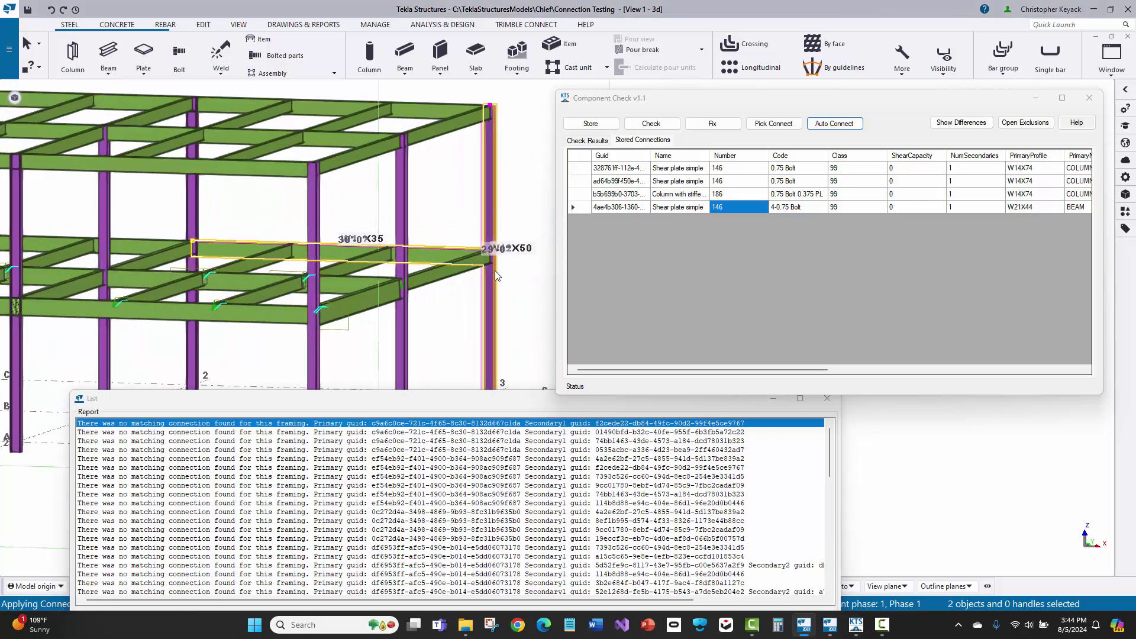
pyautogui.click(822, 393)
# Auto Connect the W16X26 beam alone, then deselect it and close the no-match report
pyautogui.scroll(-4, 208, 231)
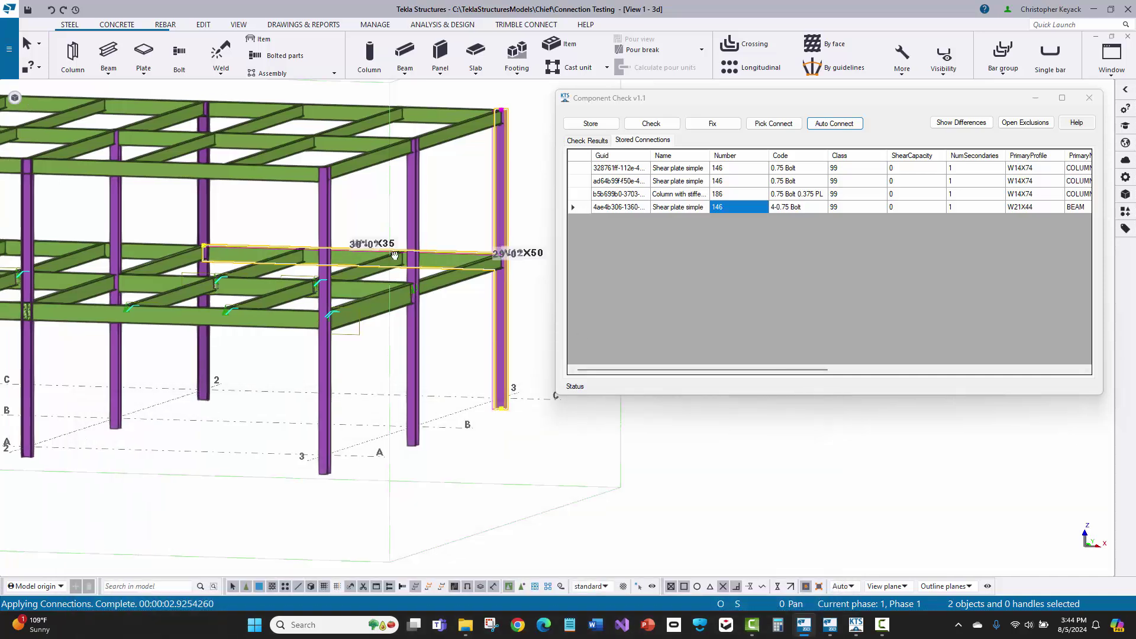
pyautogui.click(112, 264)
pyautogui.scroll(6, 211, 262)
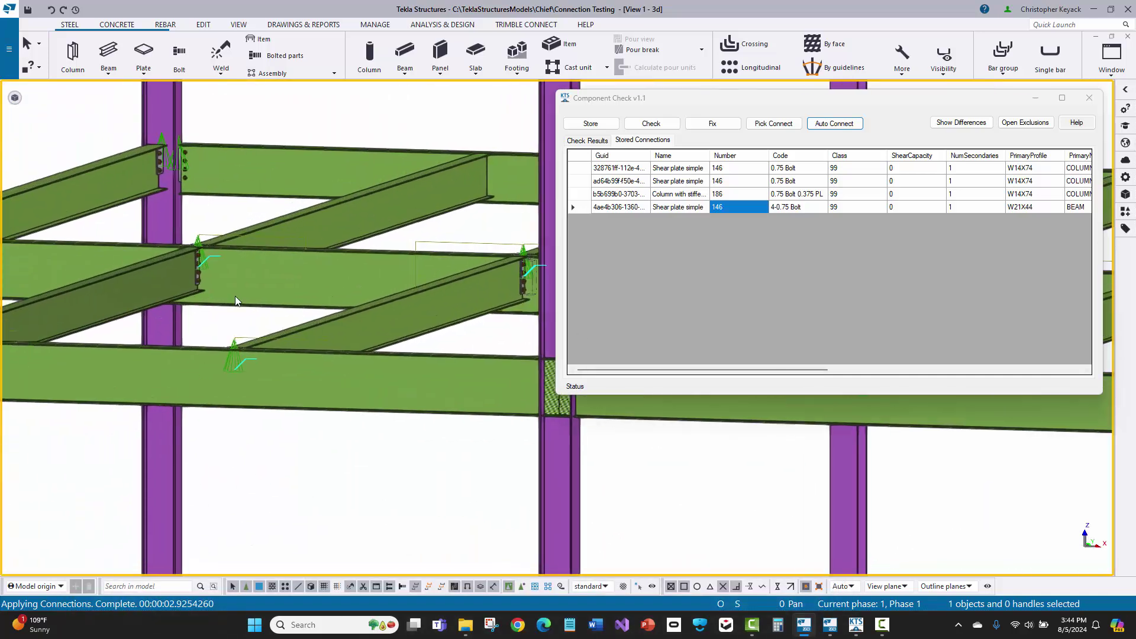
pyautogui.moveTo(210, 258); pyautogui.dragTo(313, 240, button='middle')
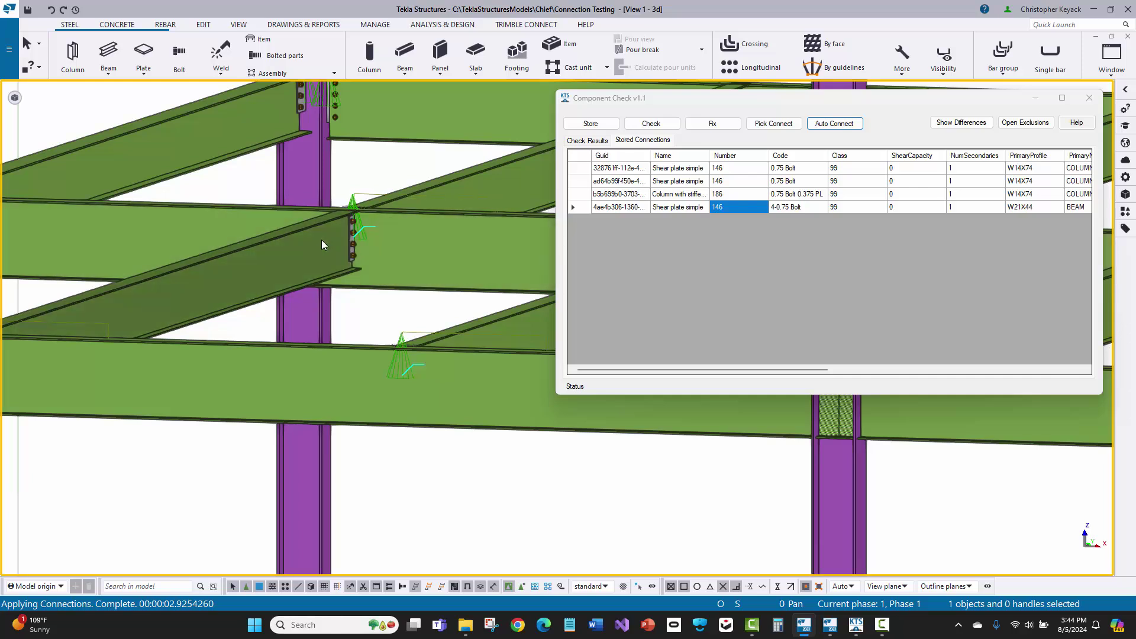
pyautogui.scroll(-2, 350, 232)
pyautogui.scroll(2, 271, 243)
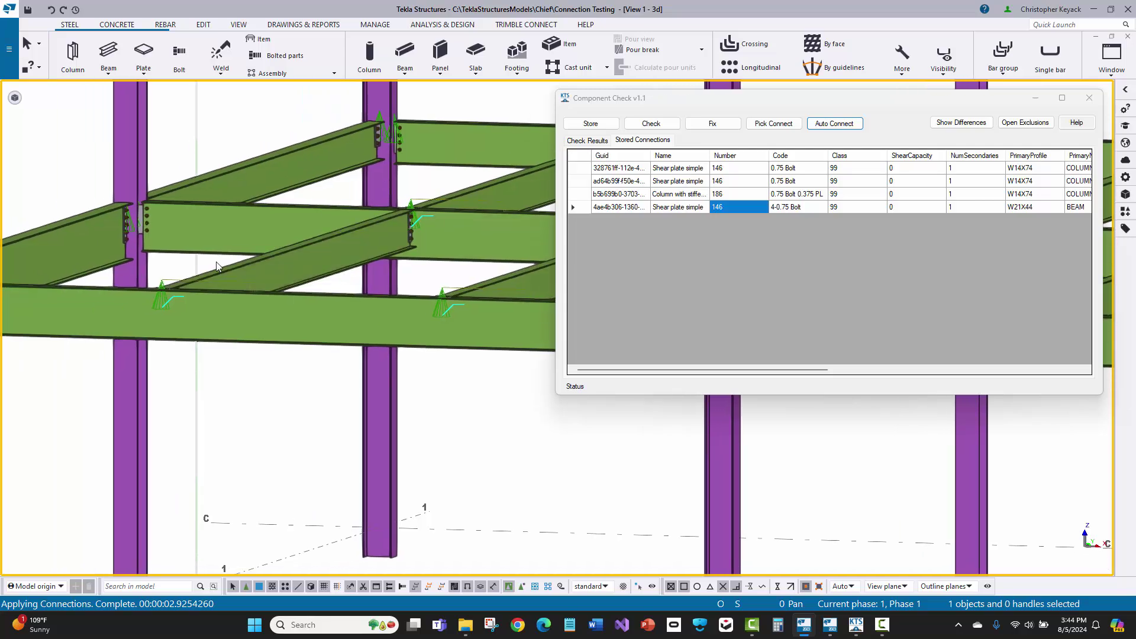
pyautogui.scroll(2, 168, 290)
pyautogui.scroll(-3, 167, 292)
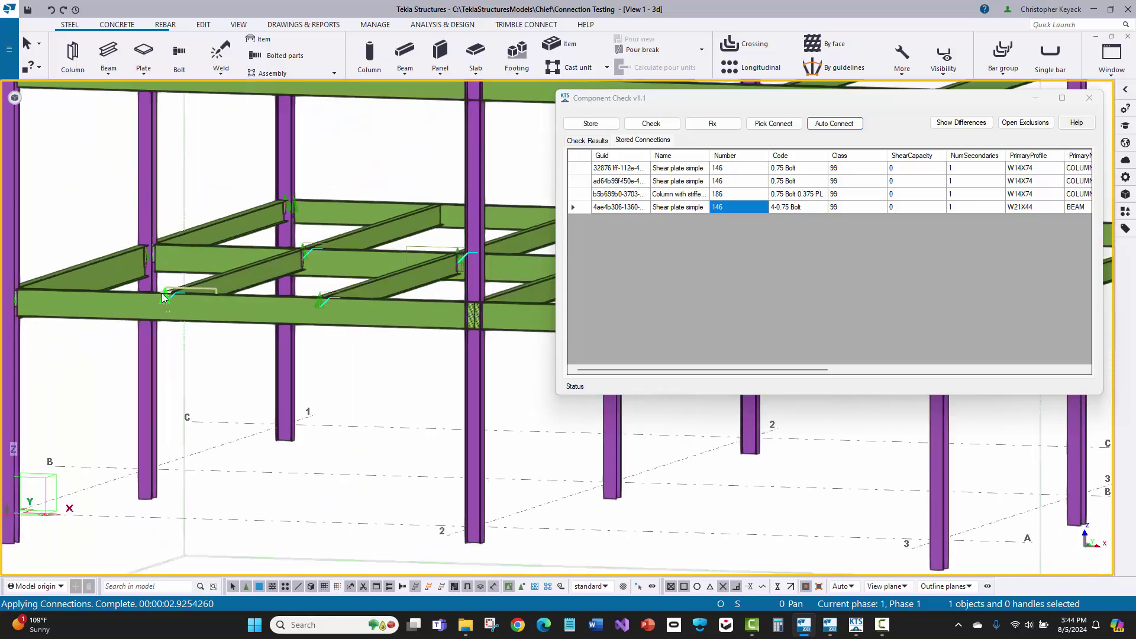
pyautogui.scroll(2, 161, 293)
pyautogui.scroll(-2, 363, 269)
pyautogui.scroll(2, 481, 165)
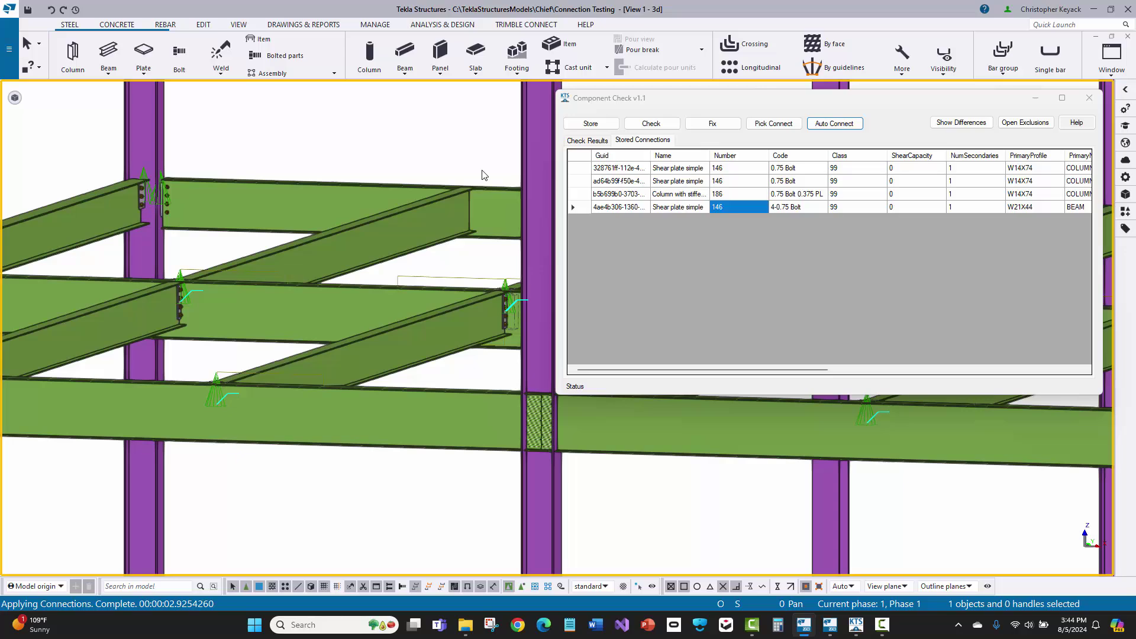
pyautogui.click(454, 213)
pyautogui.scroll(1, 467, 207)
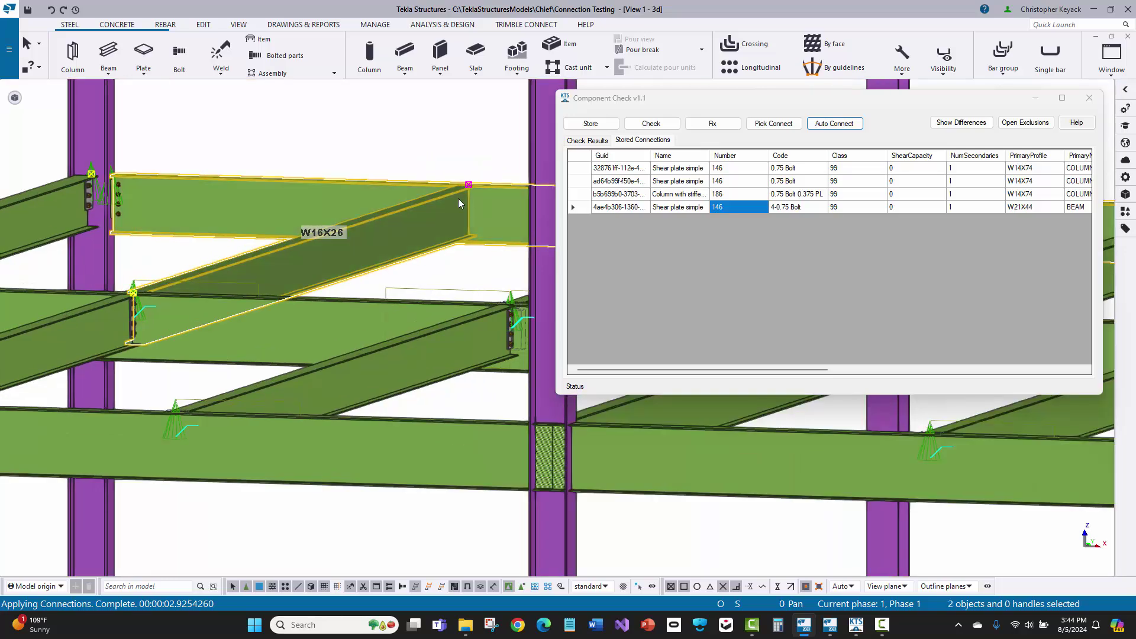
pyautogui.click(834, 123)
pyautogui.click(232, 423)
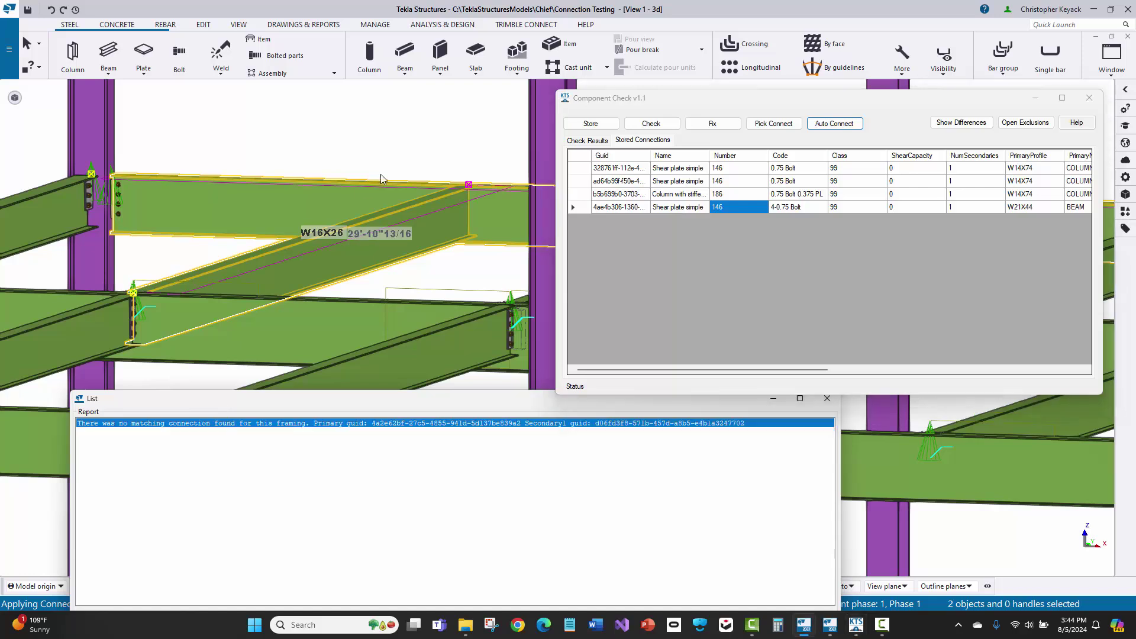
pyautogui.click(438, 125)
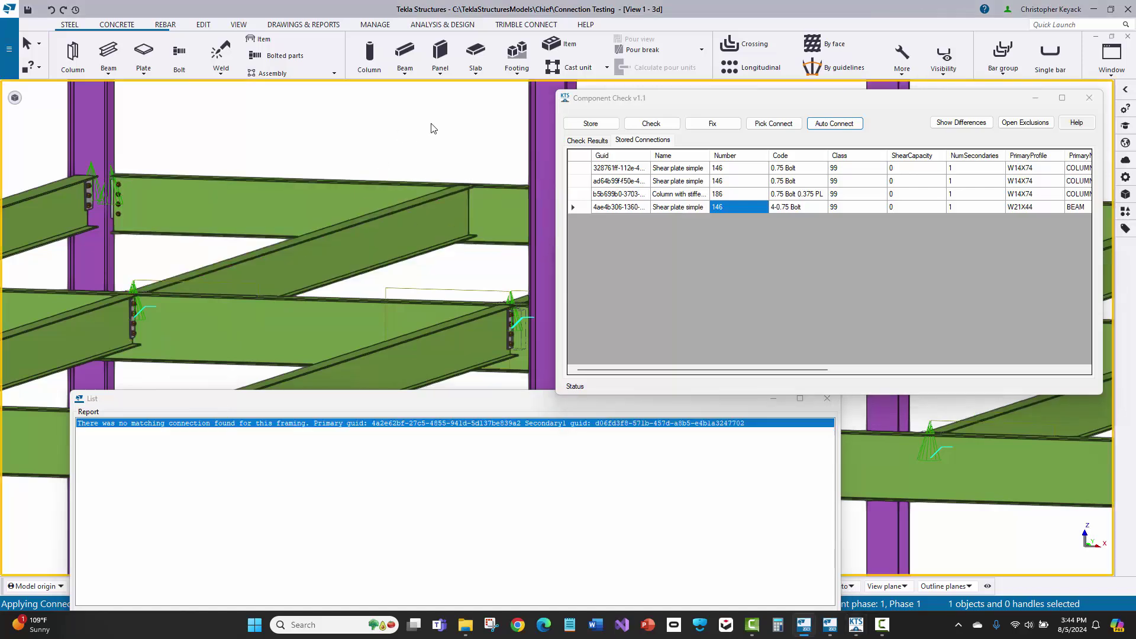
pyautogui.click(826, 400)
# Zoom the model view over the frame
pyautogui.scroll(-6, 260, 227)
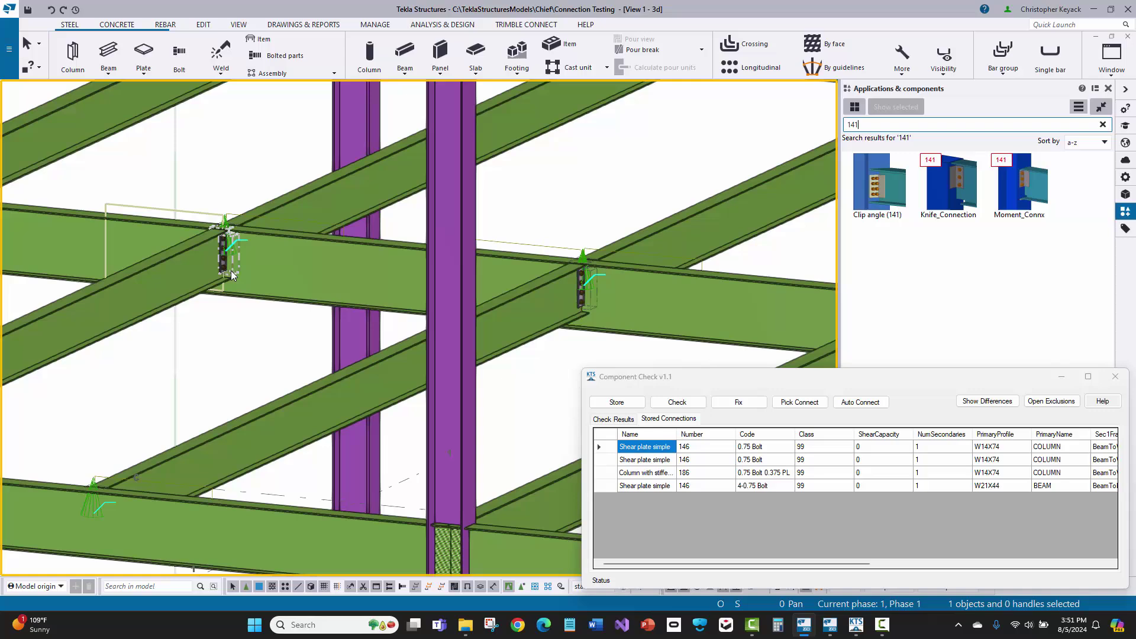
# Change the W21X44 beam's shear plate connection from 4 bolts to 3
pyautogui.click(230, 270)
pyautogui.doubleClick(225, 269)
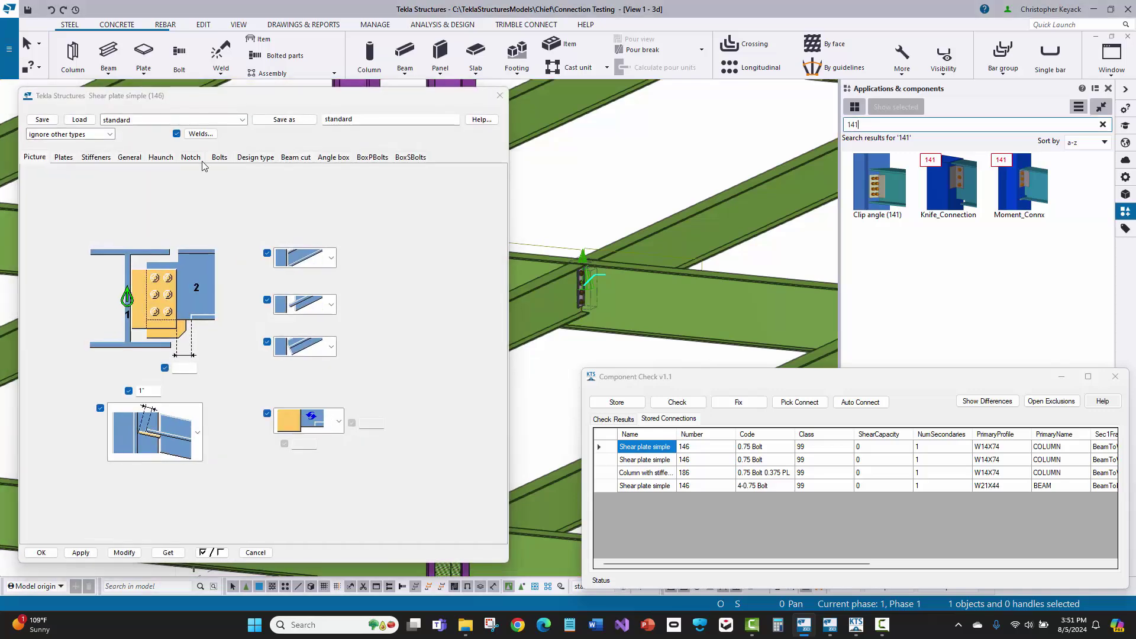
pyautogui.click(218, 157)
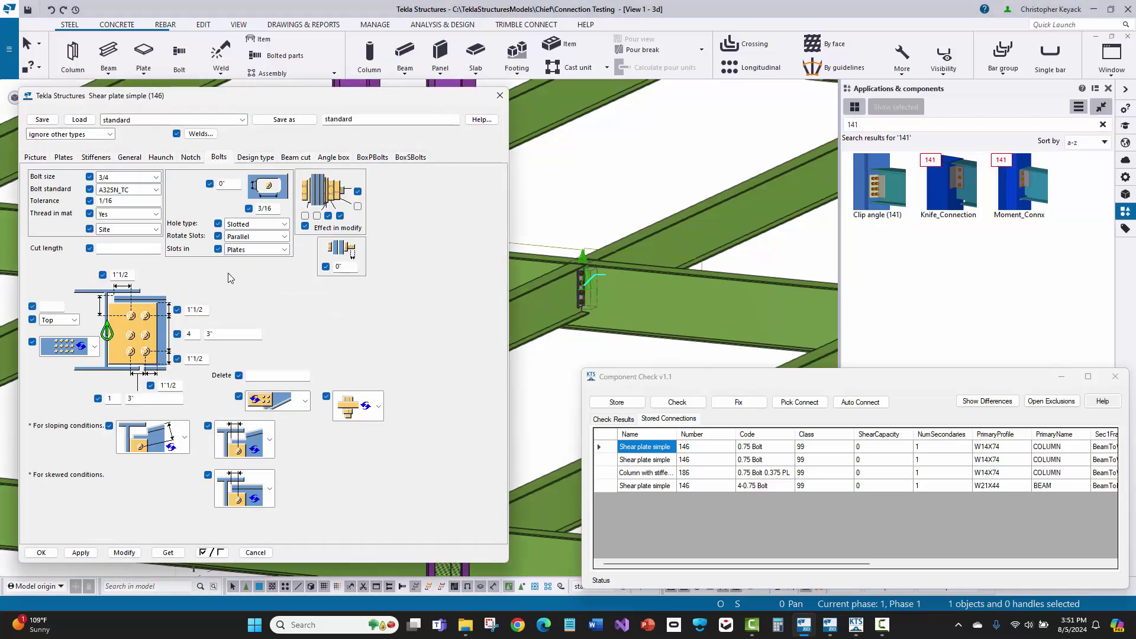
pyautogui.doubleClick(190, 333)
pyautogui.write('3')
pyautogui.click(124, 552)
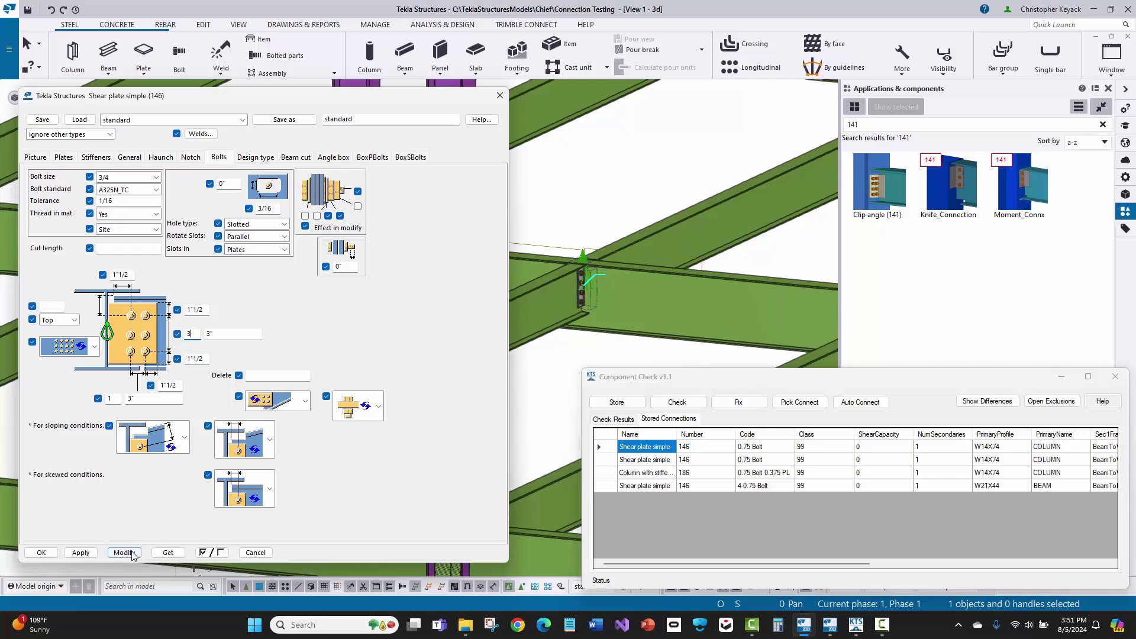
pyautogui.click(41, 555)
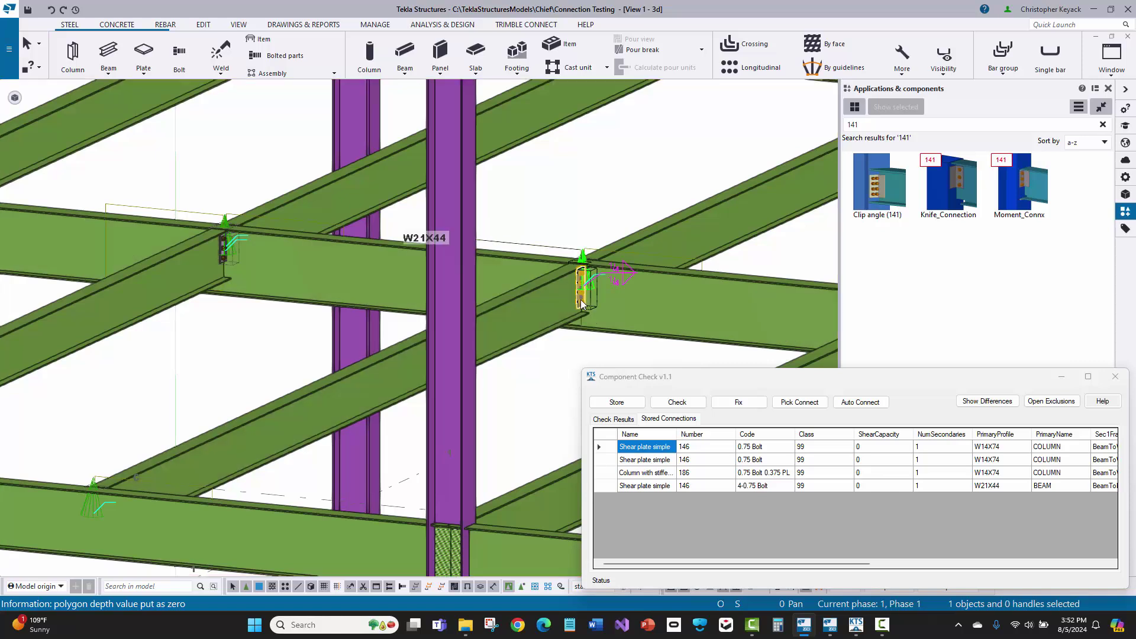
pyautogui.press('Escape')
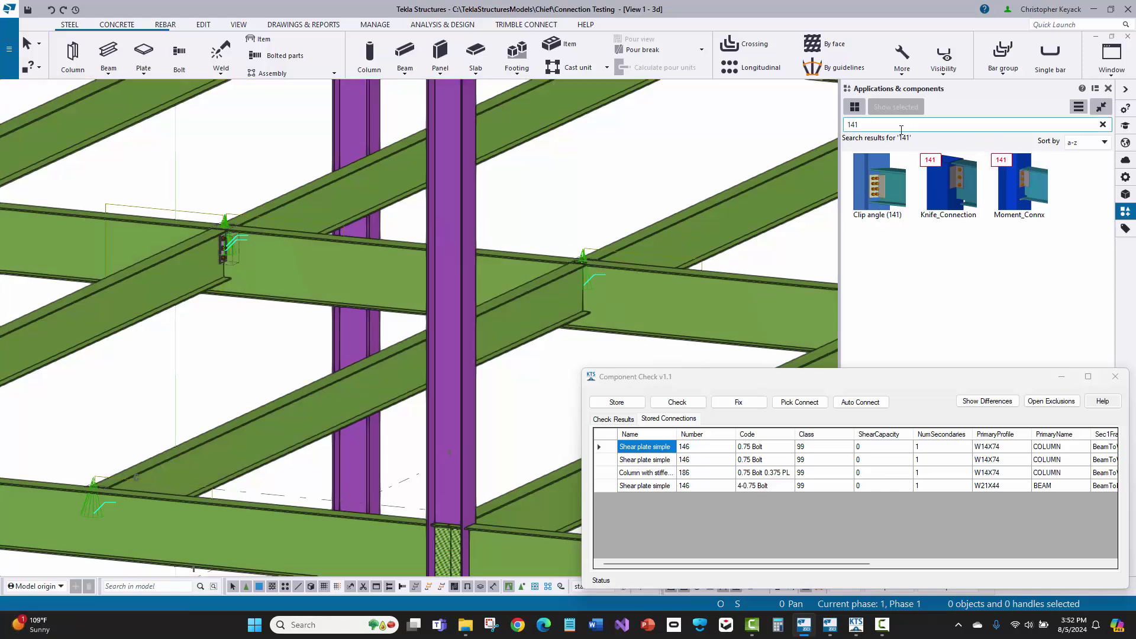
# Cancel a started Clip angle (141) placement and briefly select the left beam-end connection
pyautogui.click(878, 188)
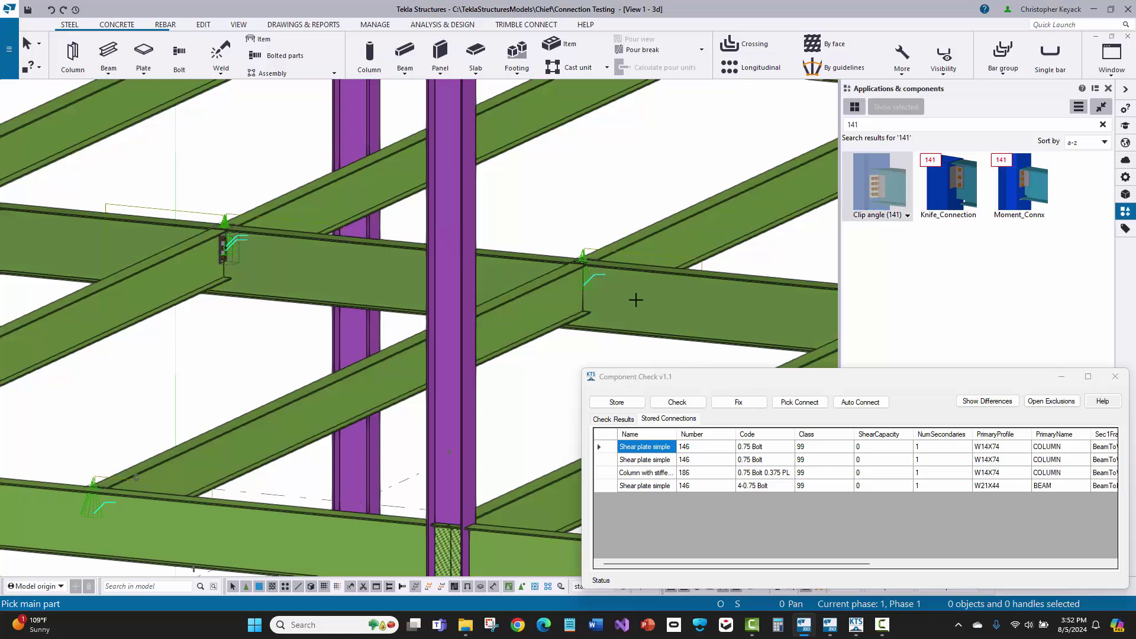
pyautogui.rightClick(607, 190)
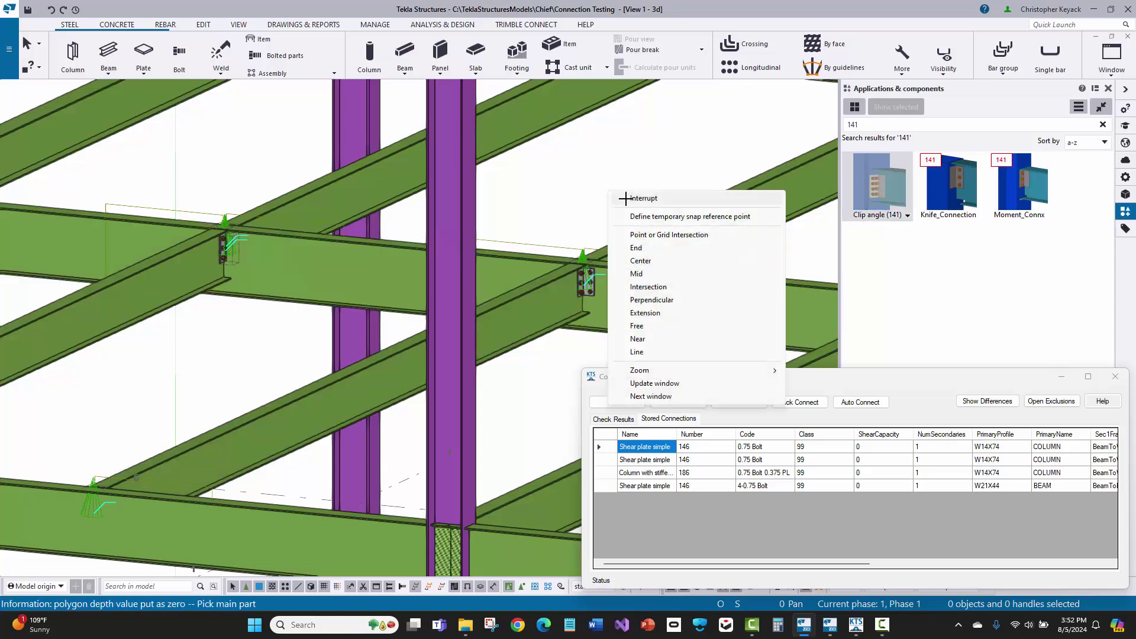
pyautogui.click(642, 198)
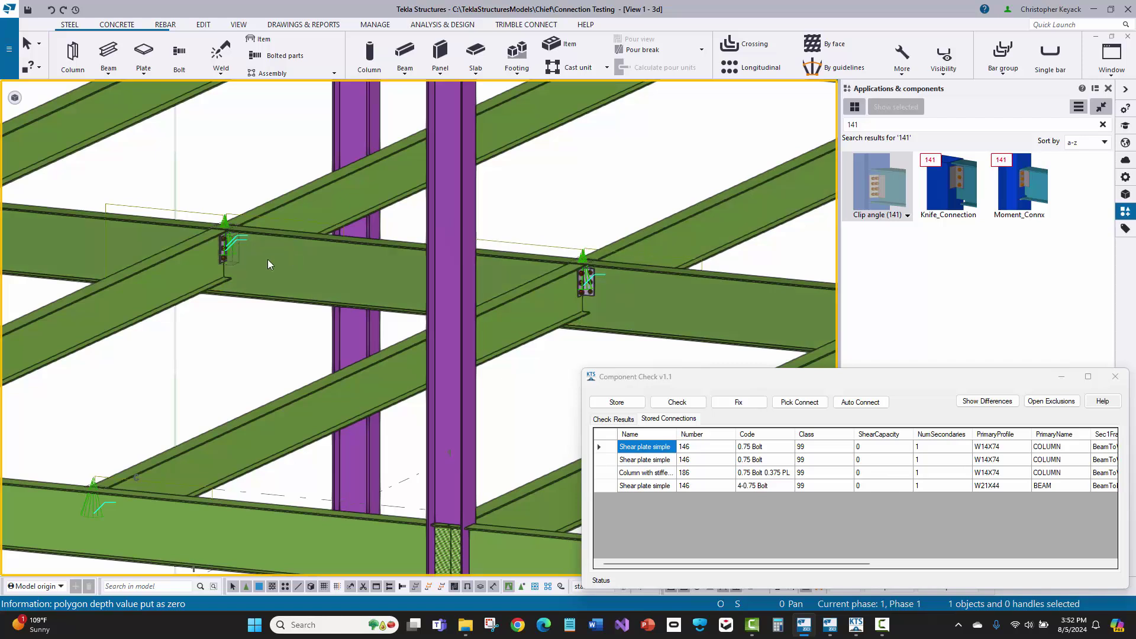
pyautogui.click(223, 263)
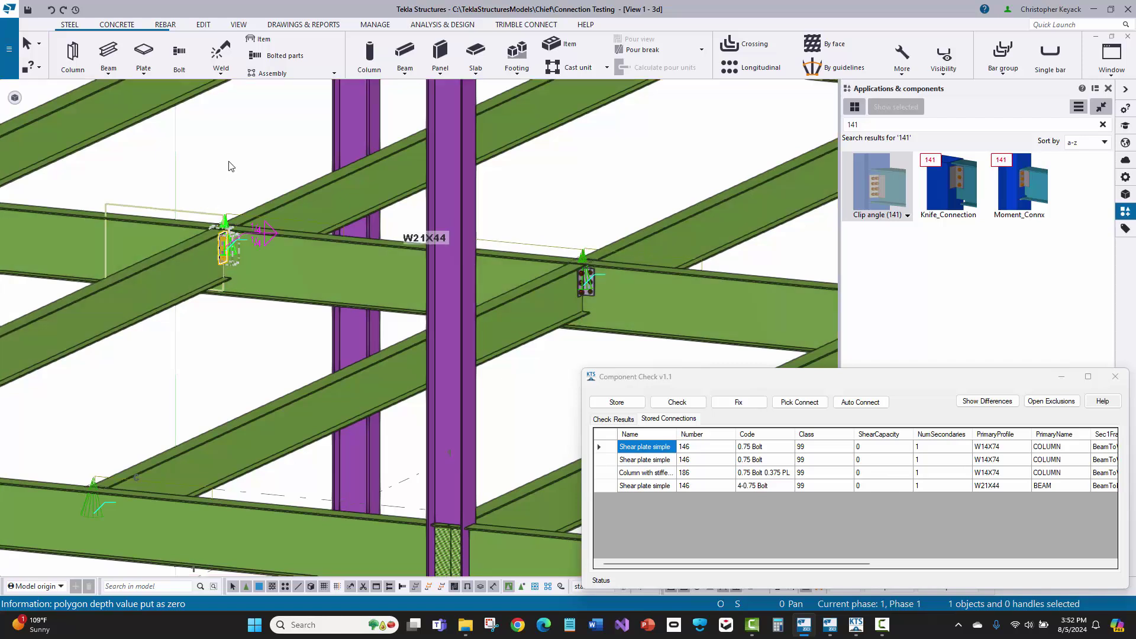
pyautogui.click(269, 155)
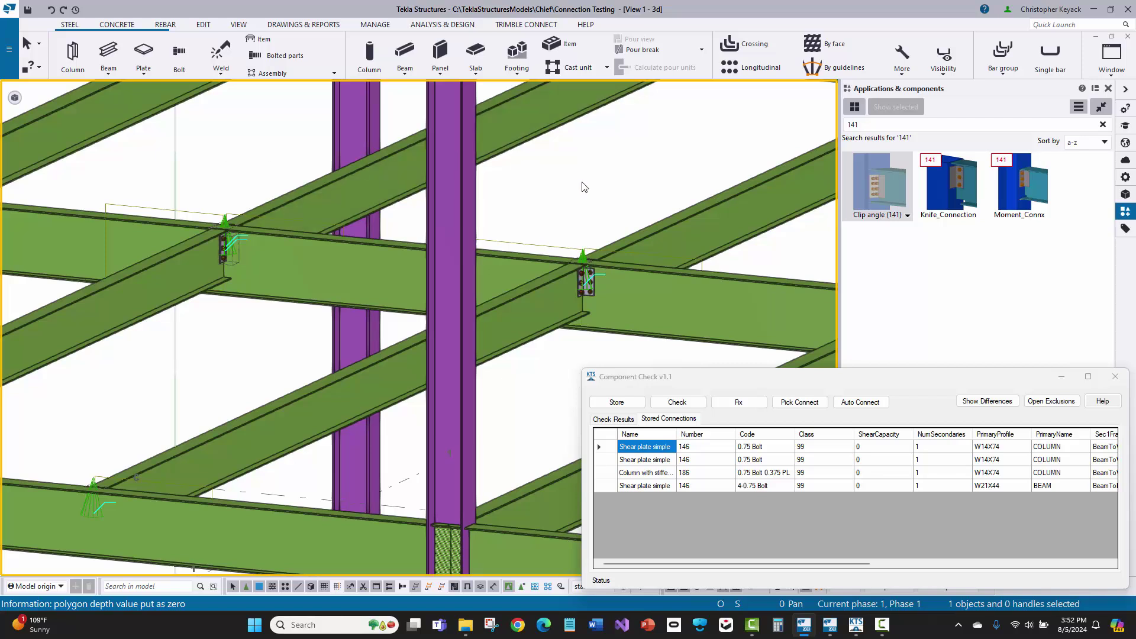
# Check all model connections against the stored ones in Component Check
pyautogui.click(631, 419)
pyautogui.click(672, 403)
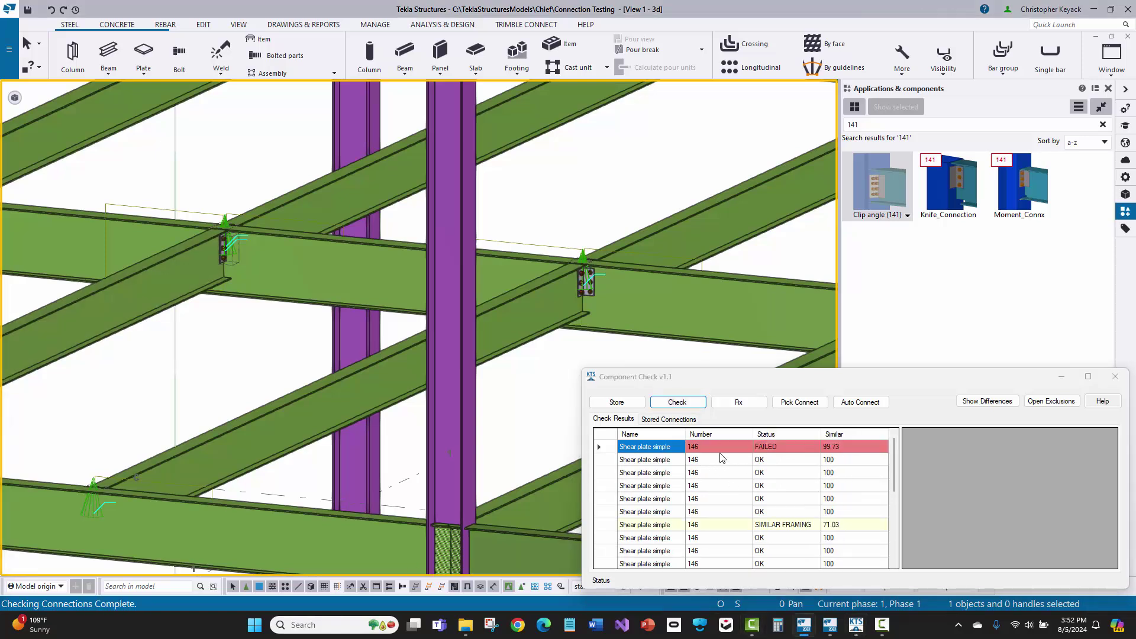
pyautogui.scroll(-2, 679, 500)
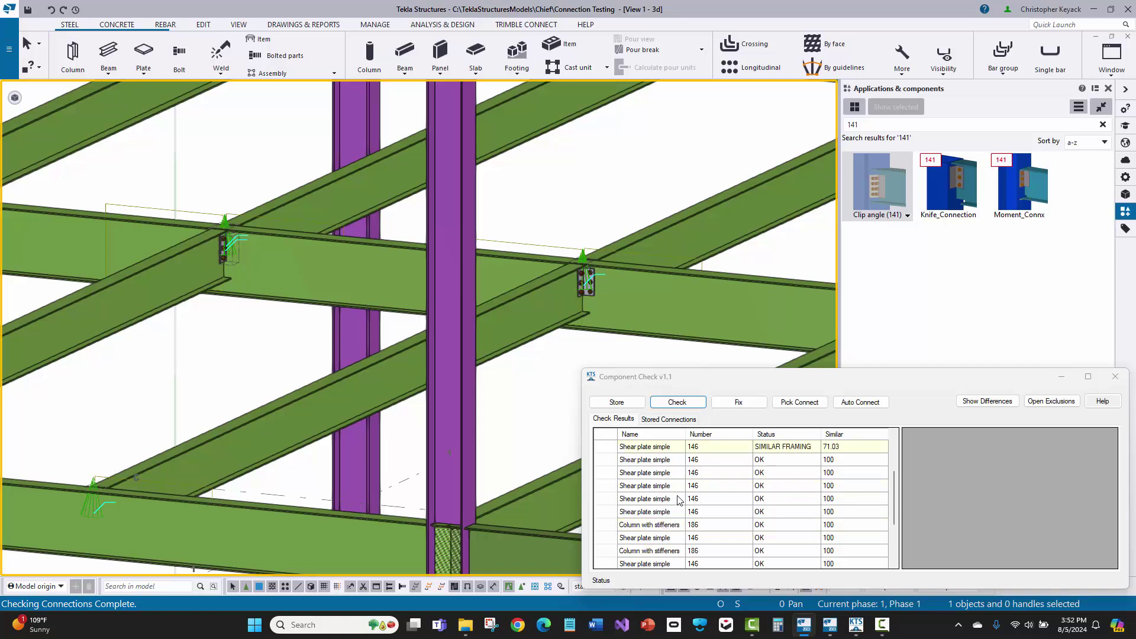
pyautogui.scroll(2, 679, 501)
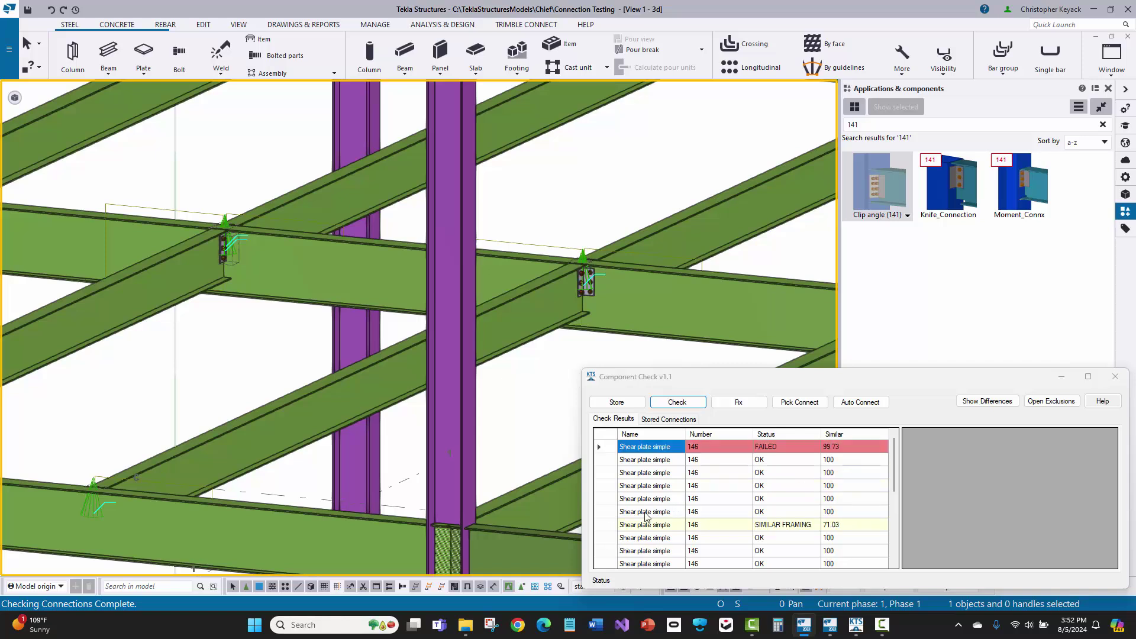
# Open the FAILED Shear plate simple (146) row to find nb DIFFERENT: 4 stored versus 3
pyautogui.click(608, 448)
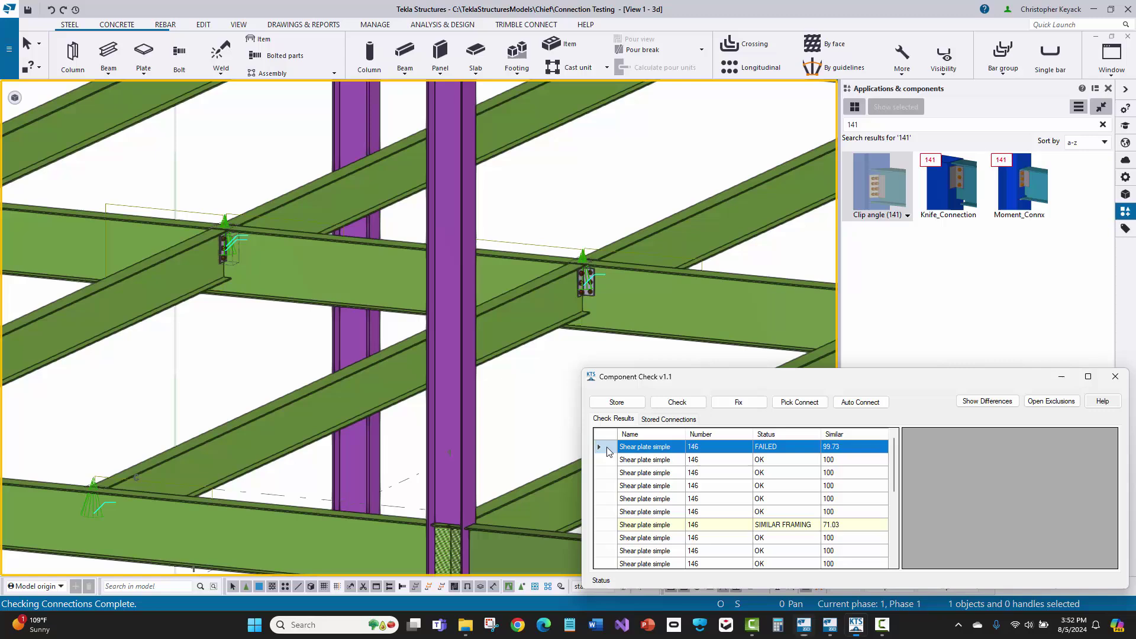
pyautogui.scroll(3, 200, 236)
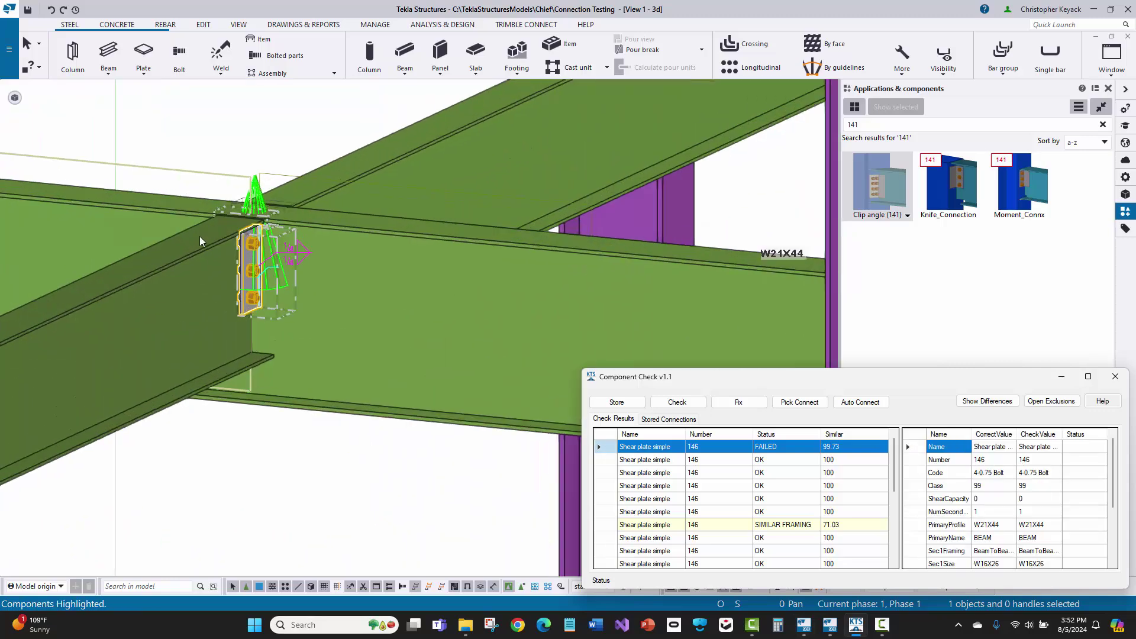
pyautogui.scroll(-3, 992, 490)
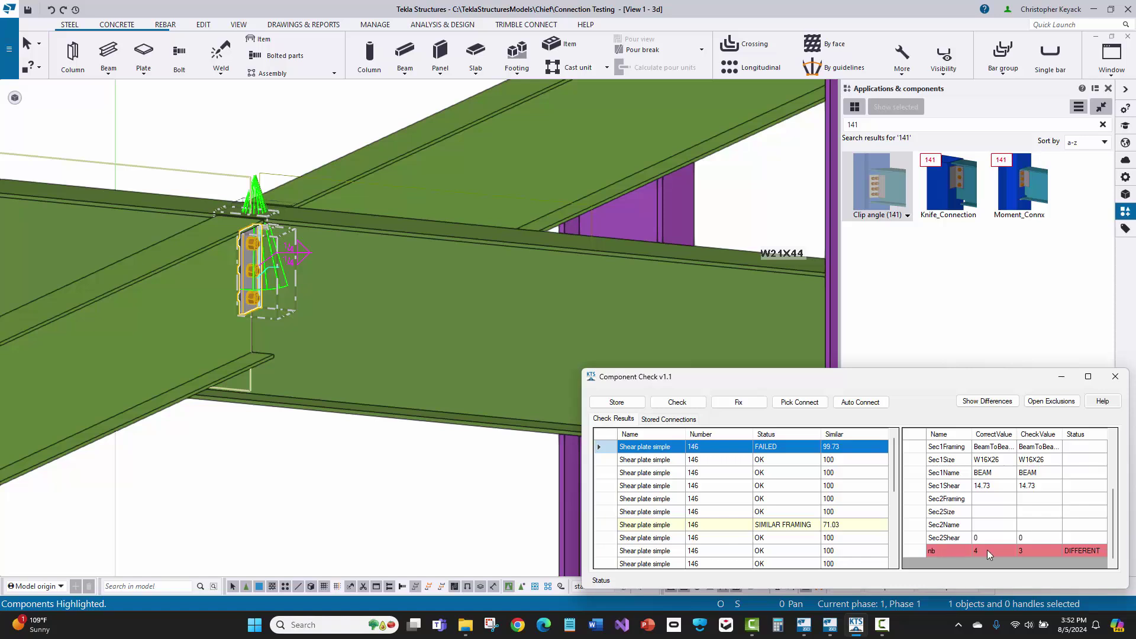
pyautogui.click(986, 549)
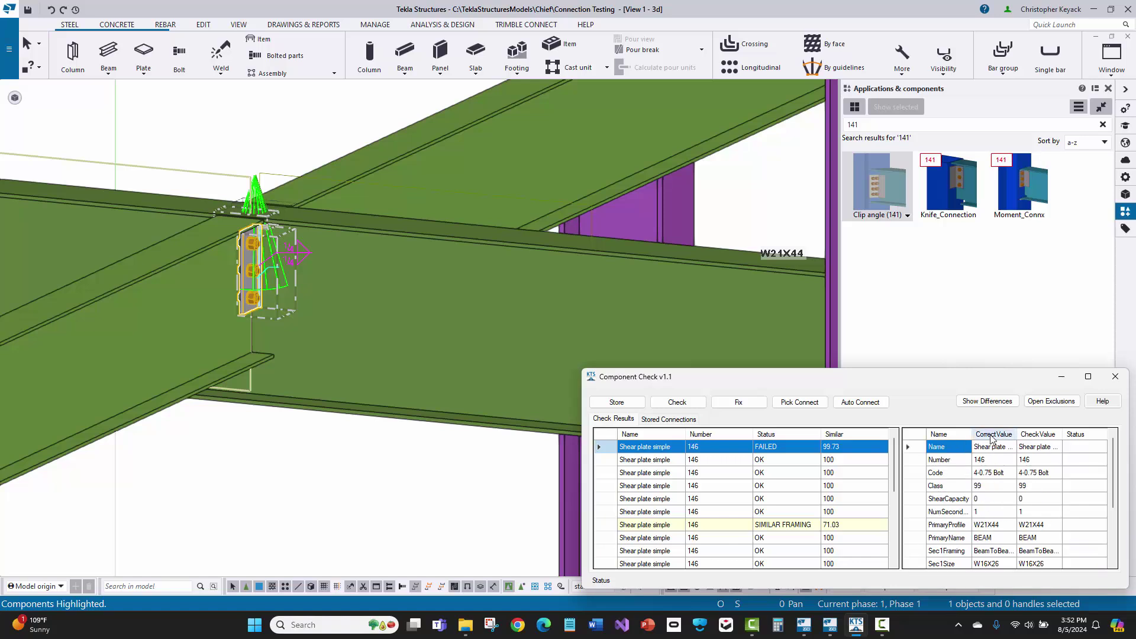
pyautogui.scroll(-3, 977, 471)
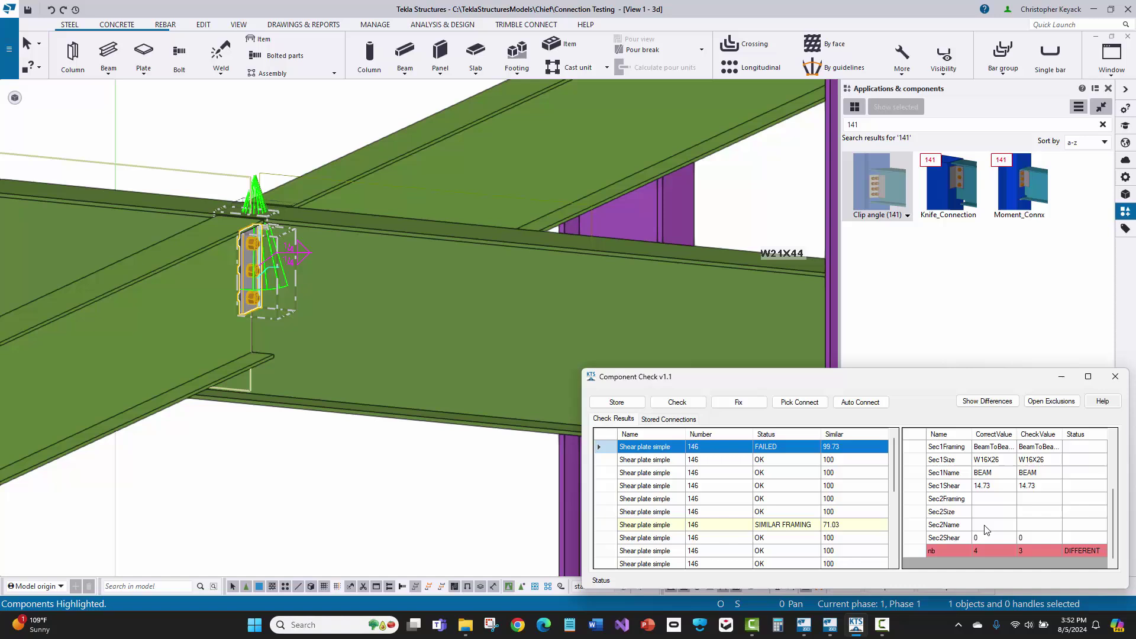
pyautogui.click(978, 548)
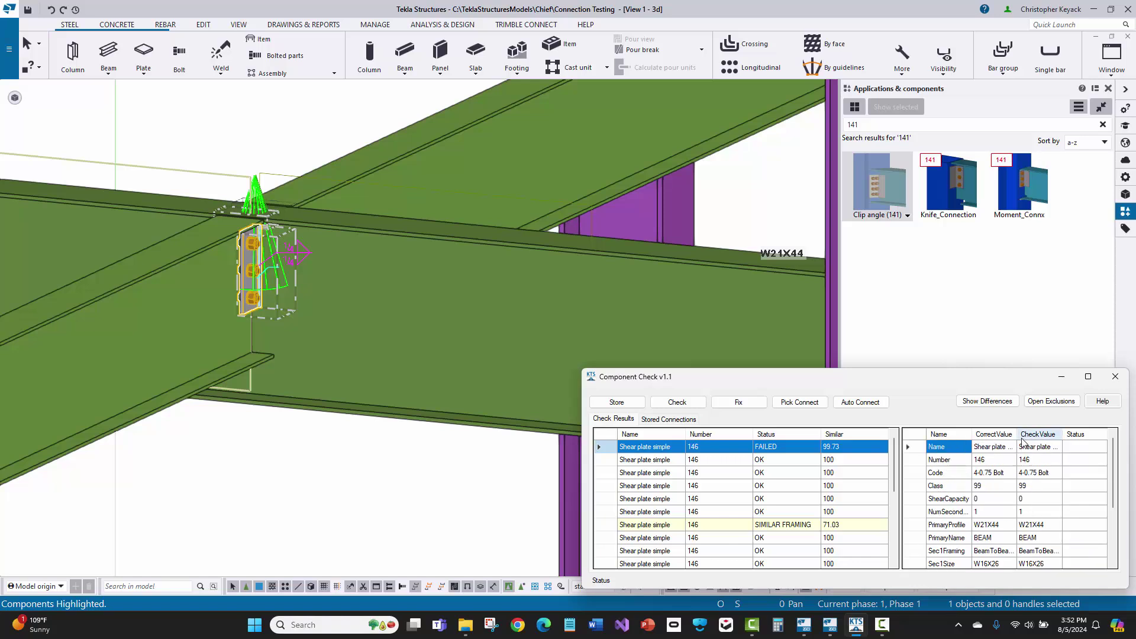
pyautogui.scroll(-3, 1029, 476)
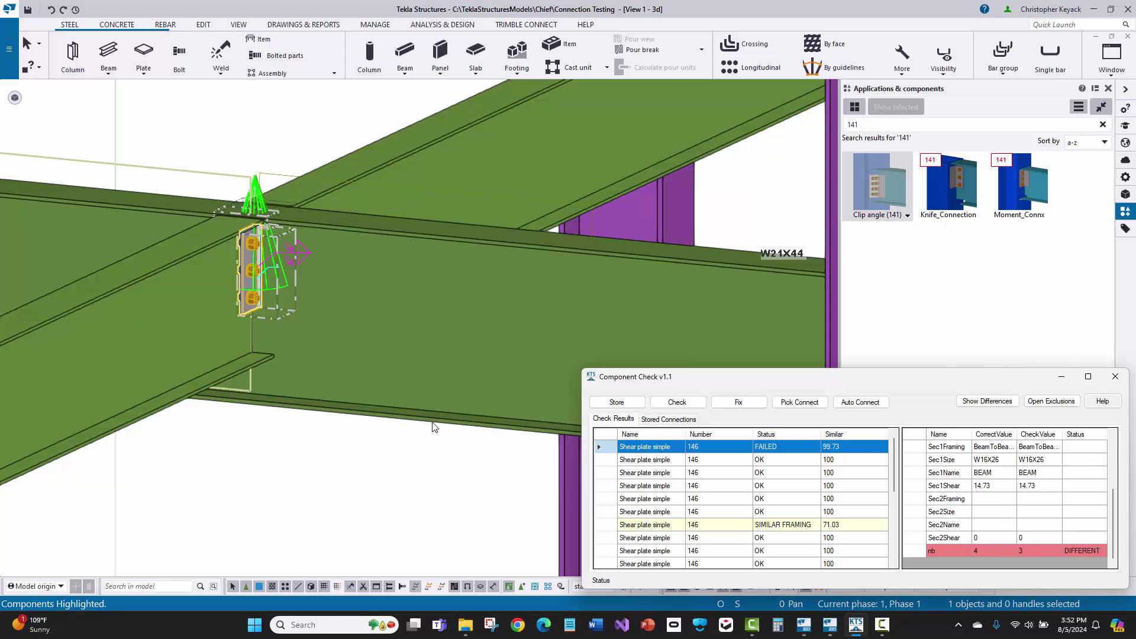
# Inspect the SIMILAR FRAMING result at 71.03: a Clip angle 141 instead of Shear plate 146
pyautogui.scroll(-3, 254, 255)
pyautogui.moveTo(217, 169); pyautogui.dragTo(81, 210, button='middle')
pyautogui.click(600, 525)
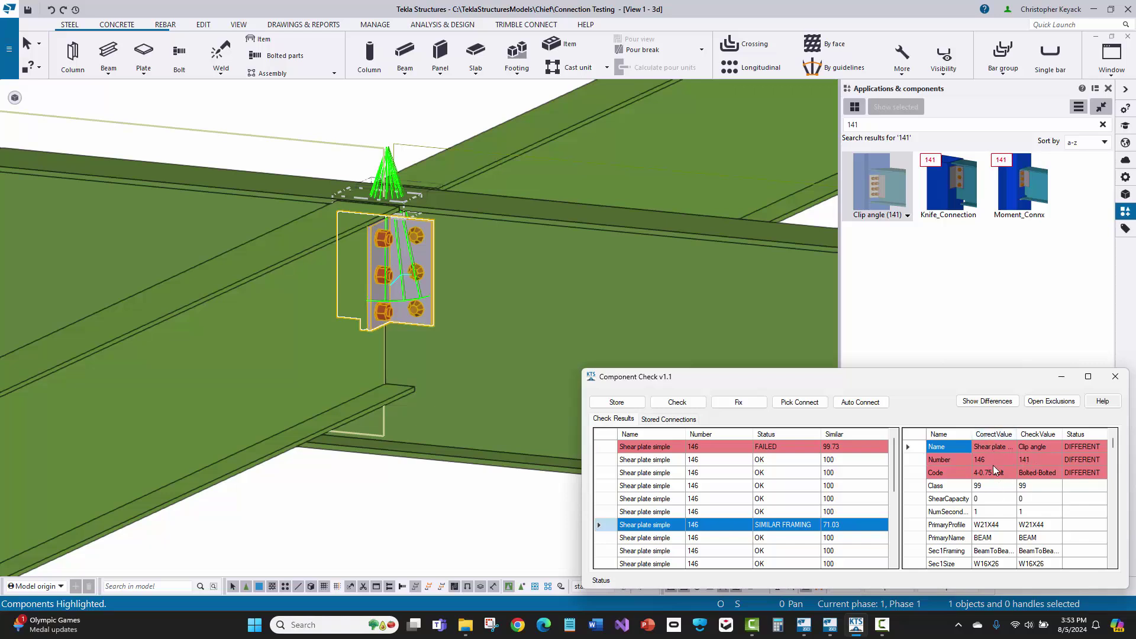
pyautogui.scroll(-10, 992, 465)
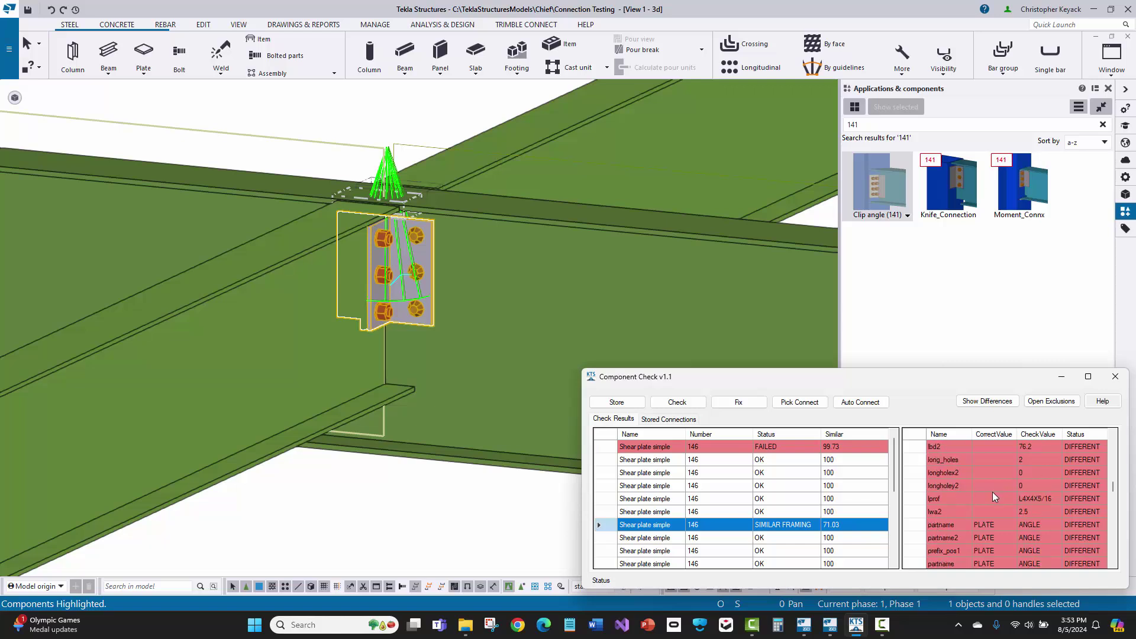
pyautogui.scroll(-2, 992, 492)
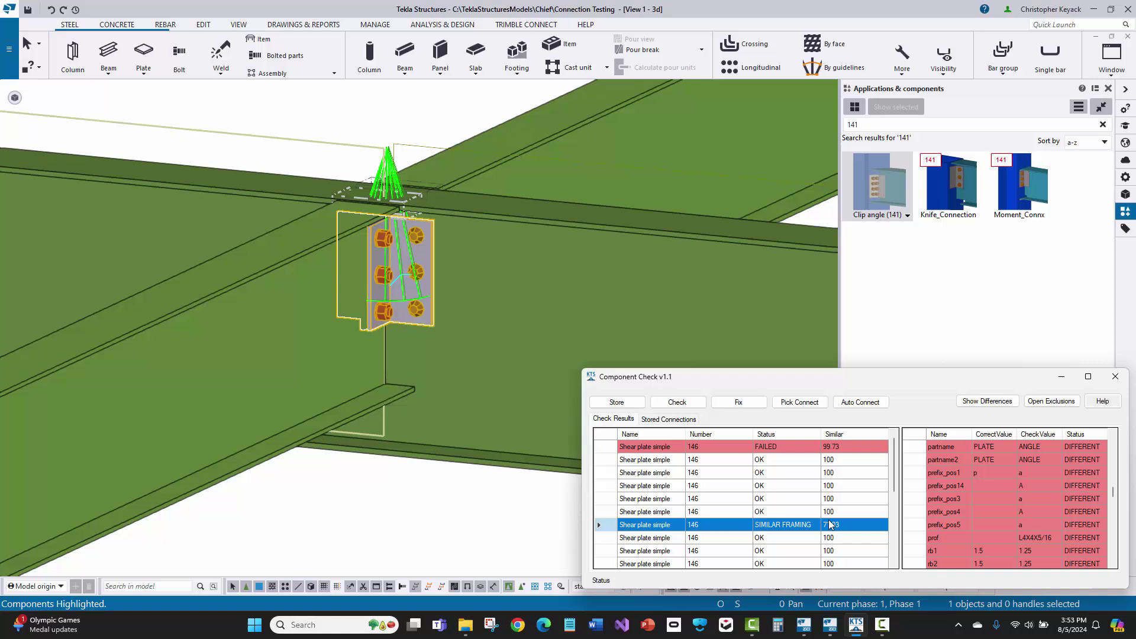
pyautogui.scroll(-1, 994, 499)
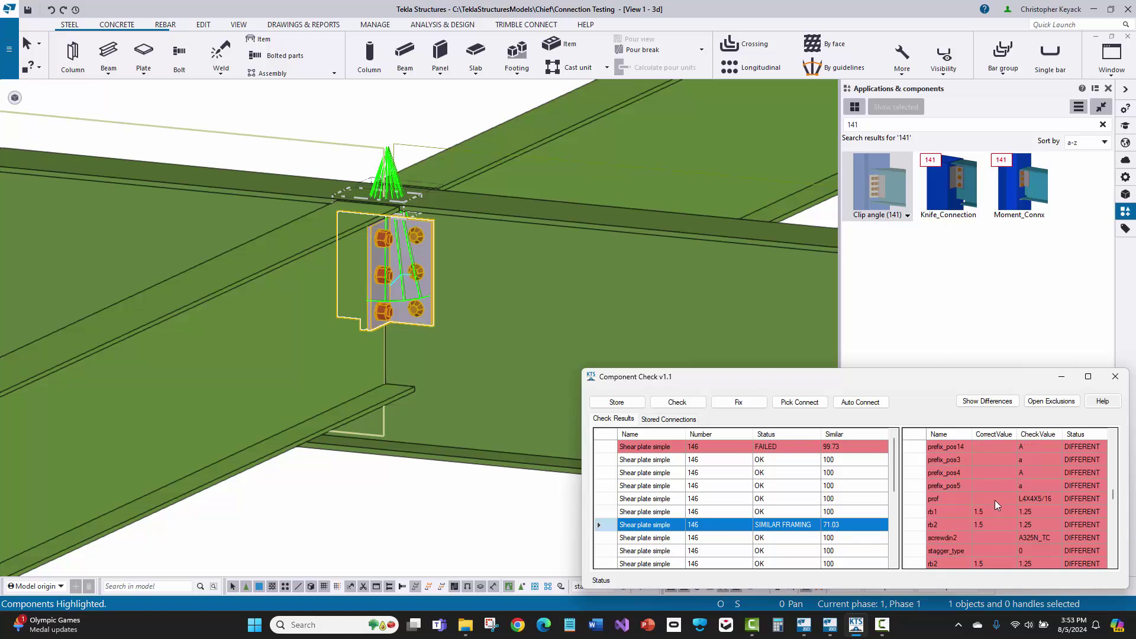
pyautogui.scroll(4, 985, 495)
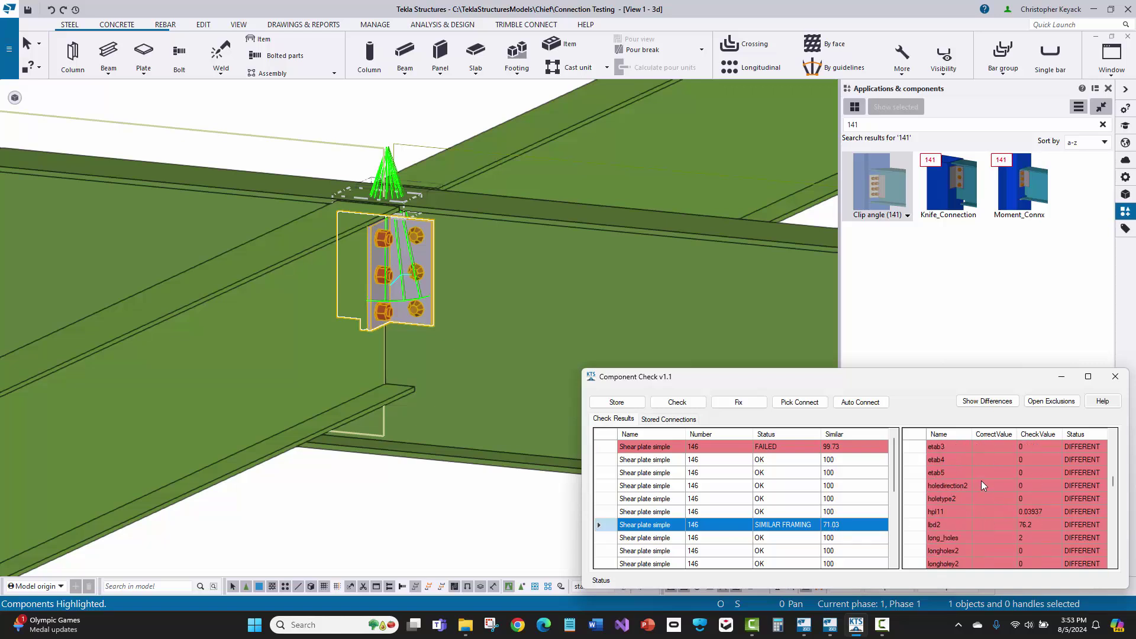
pyautogui.scroll(-5, 427, 233)
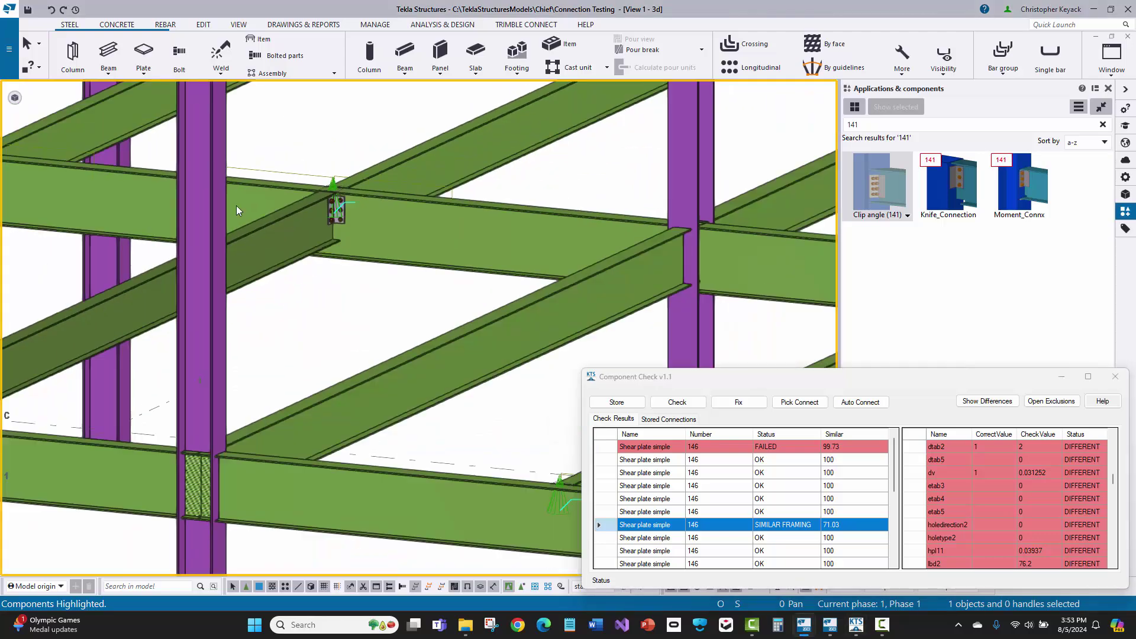
pyautogui.moveTo(236, 205); pyautogui.dragTo(463, 270, button='middle')
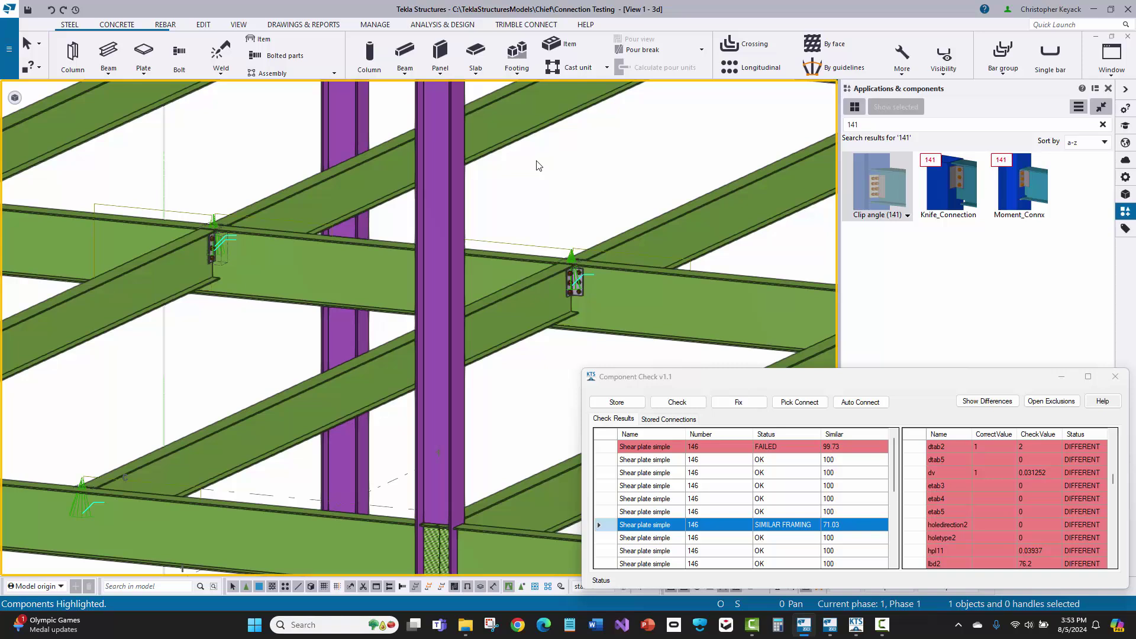
# Fix the SIMILAR FRAMING and FAILED connections so all Shear plate simple (146) read OK 100
pyautogui.click(748, 406)
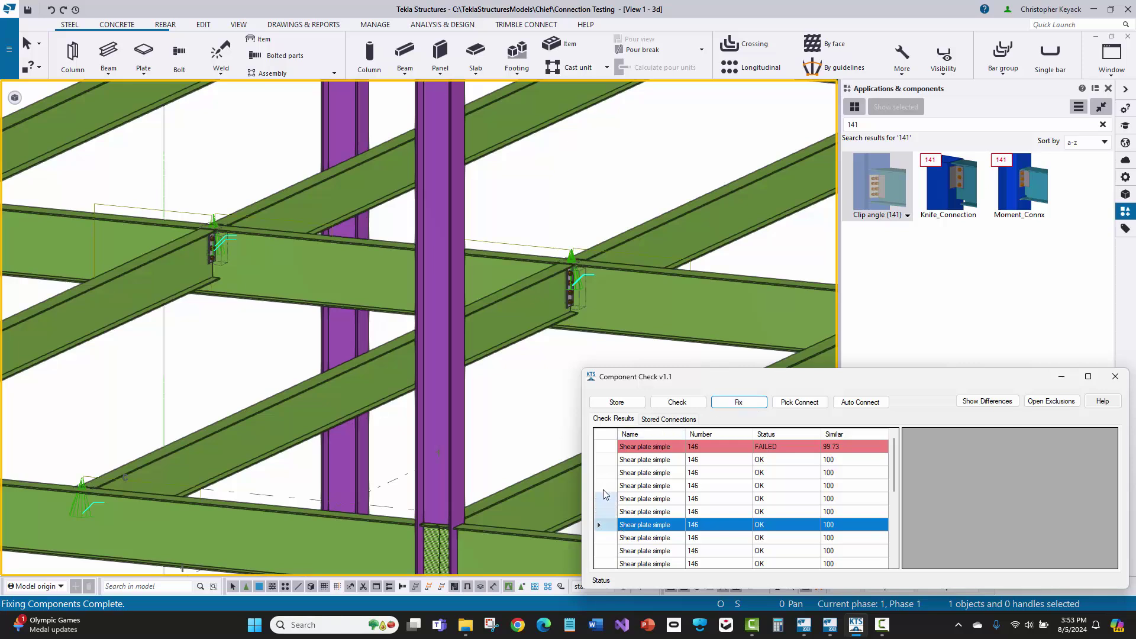
pyautogui.click(609, 447)
pyautogui.click(737, 401)
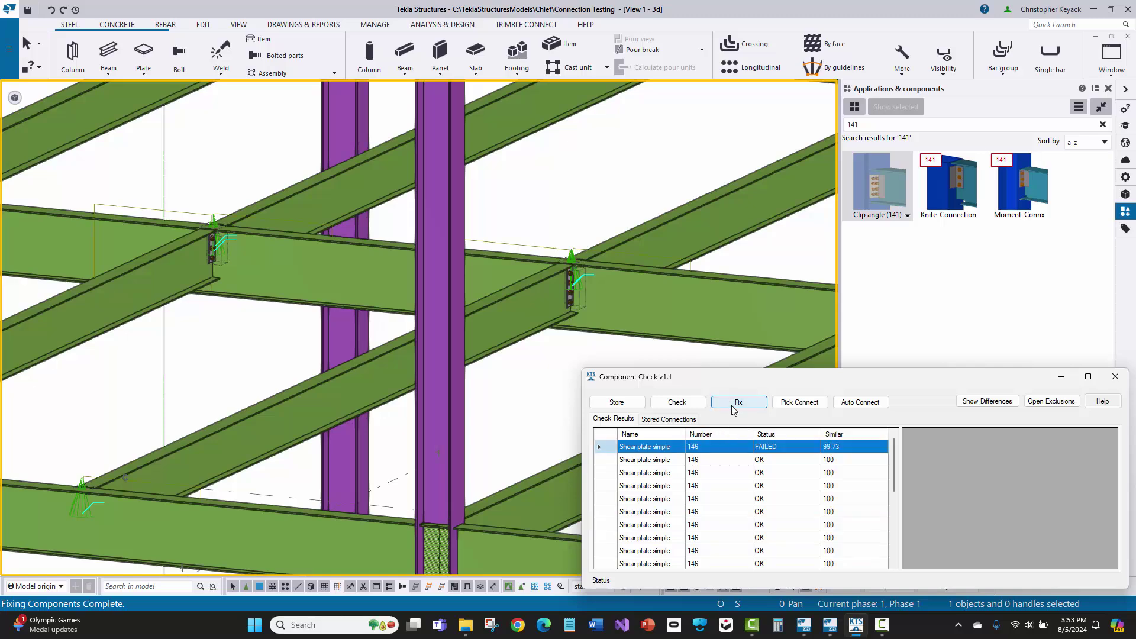
pyautogui.scroll(5, 222, 236)
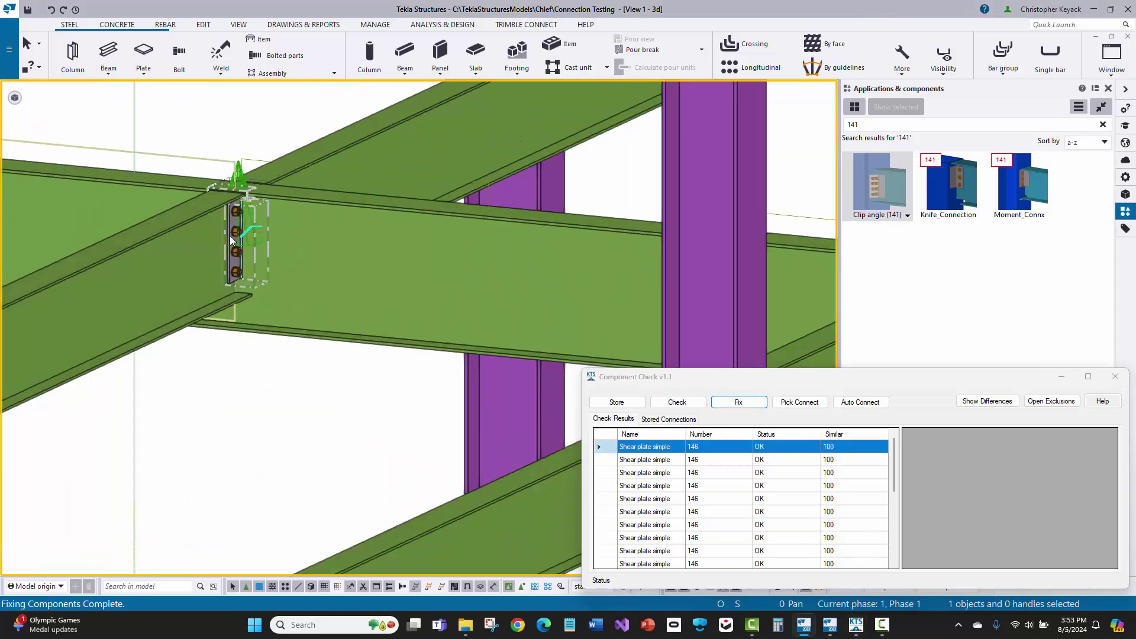
pyautogui.moveTo(229, 235); pyautogui.dragTo(647, 233, button='middle')
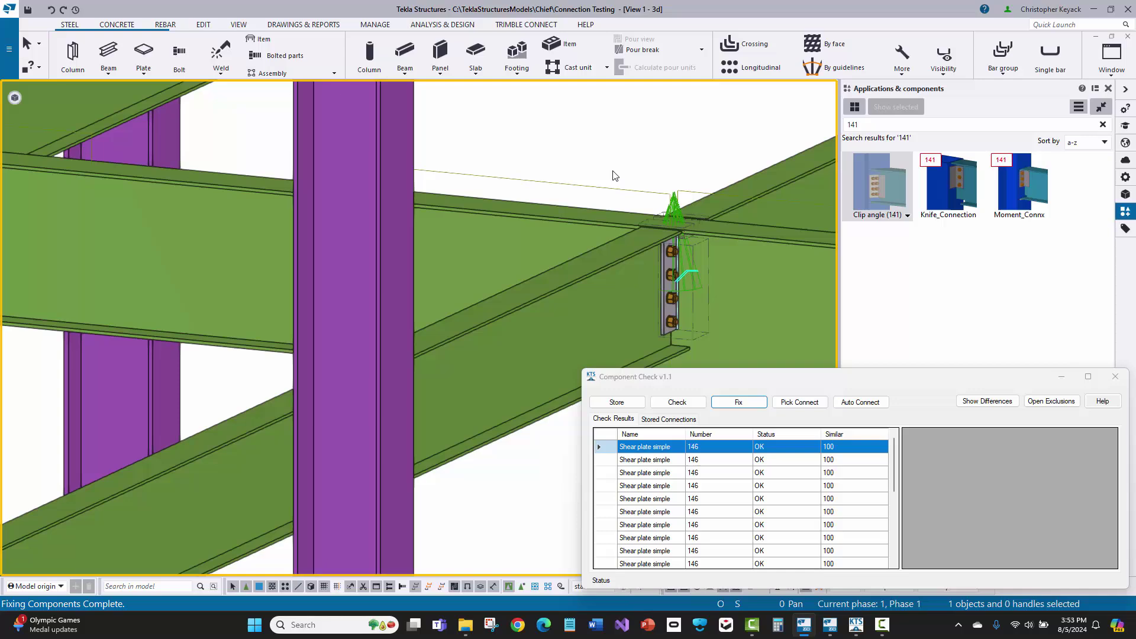
pyautogui.scroll(-3, 610, 157)
pyautogui.scroll(-2, 604, 160)
pyautogui.moveTo(605, 160); pyautogui.dragTo(552, 244, button='middle')
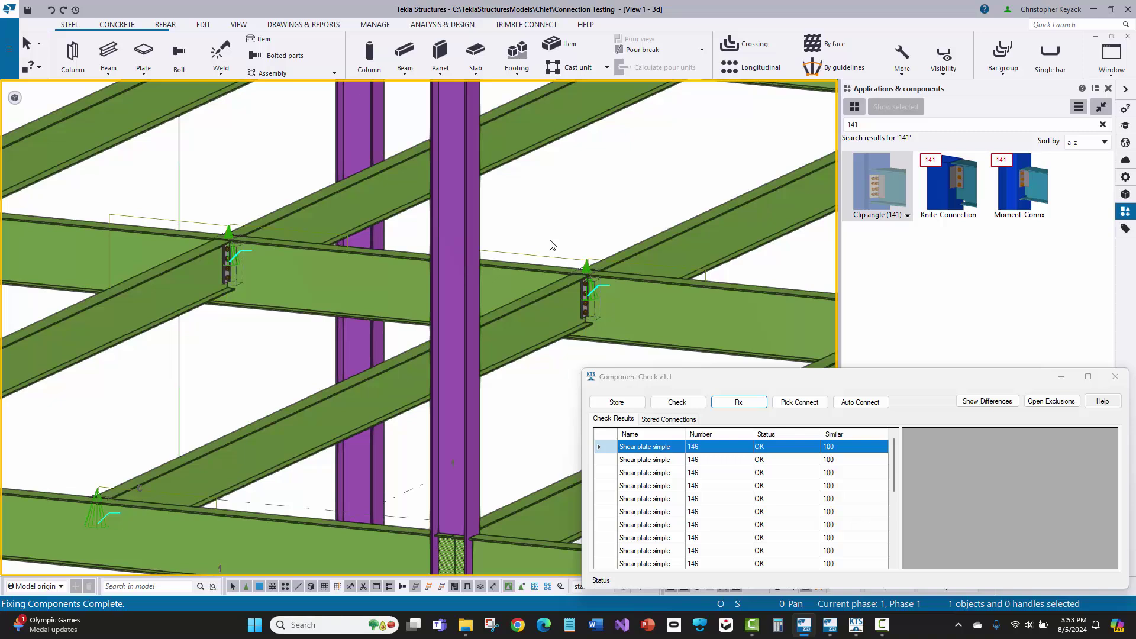
pyautogui.scroll(3, 576, 275)
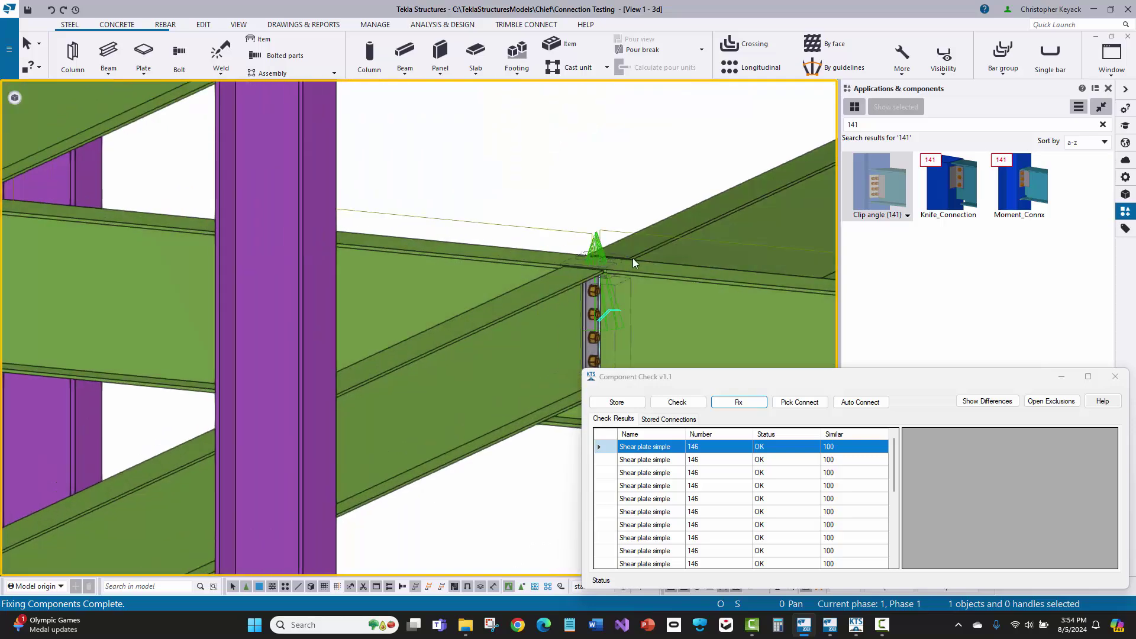
pyautogui.moveTo(535, 303); pyautogui.dragTo(521, 250, button='middle')
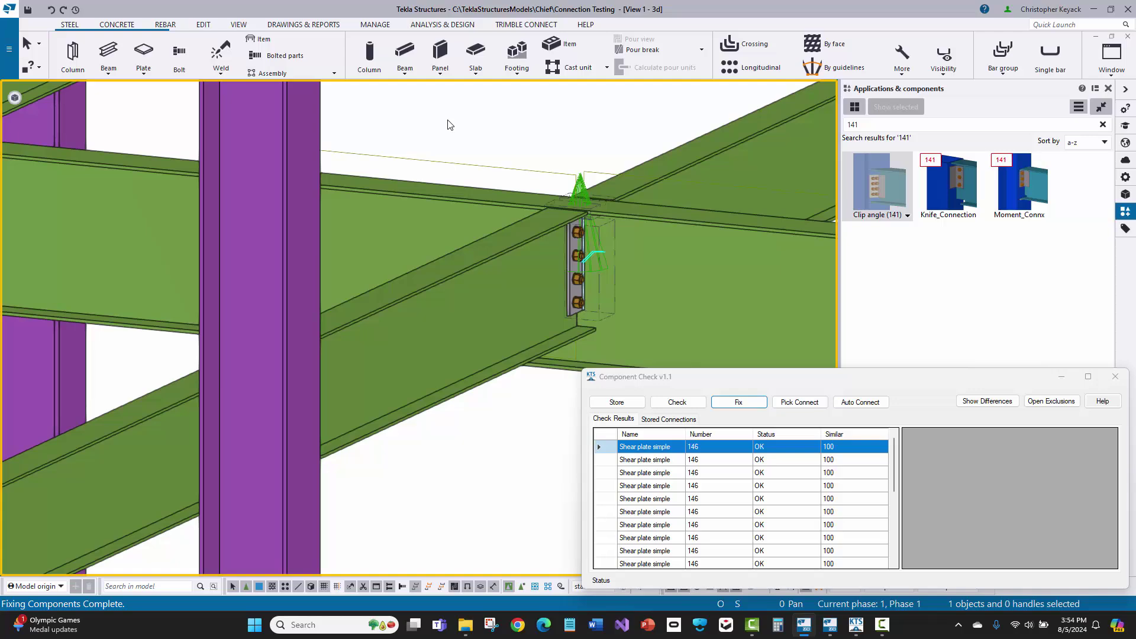
pyautogui.scroll(-5, 480, 144)
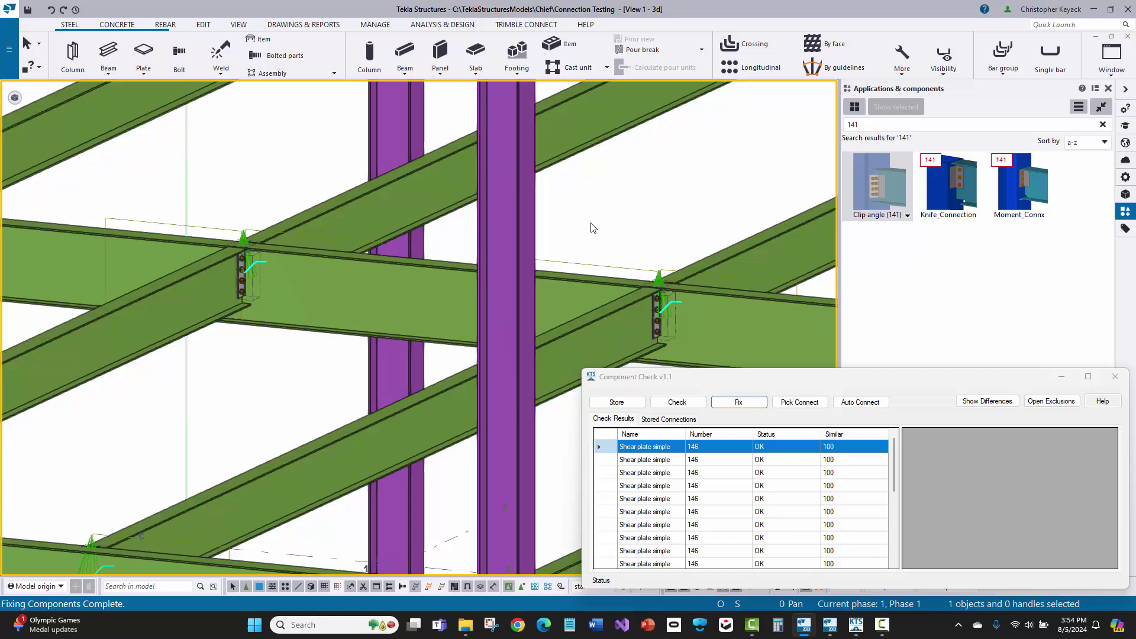